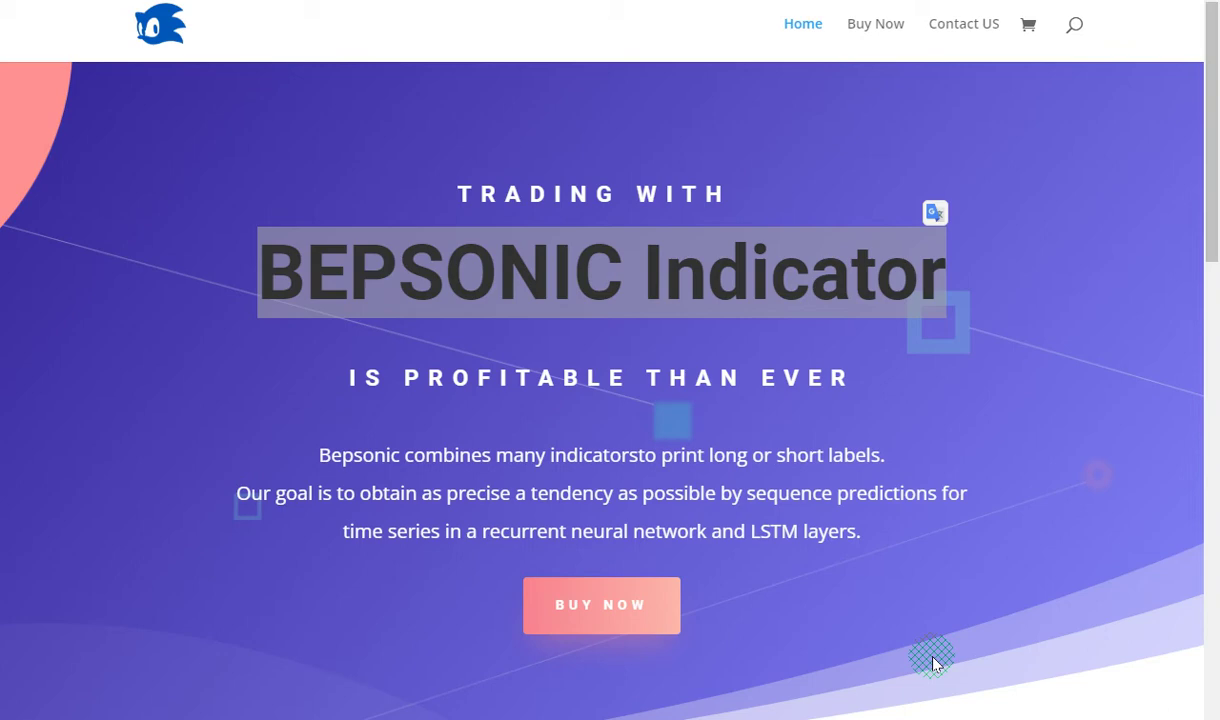
# Step: Highlight the 'BEPSONIC Indicator' headline on the Bepsonic home page
pyautogui.click(261, 268)
pyautogui.moveTo(263, 268); pyautogui.dragTo(952, 304)
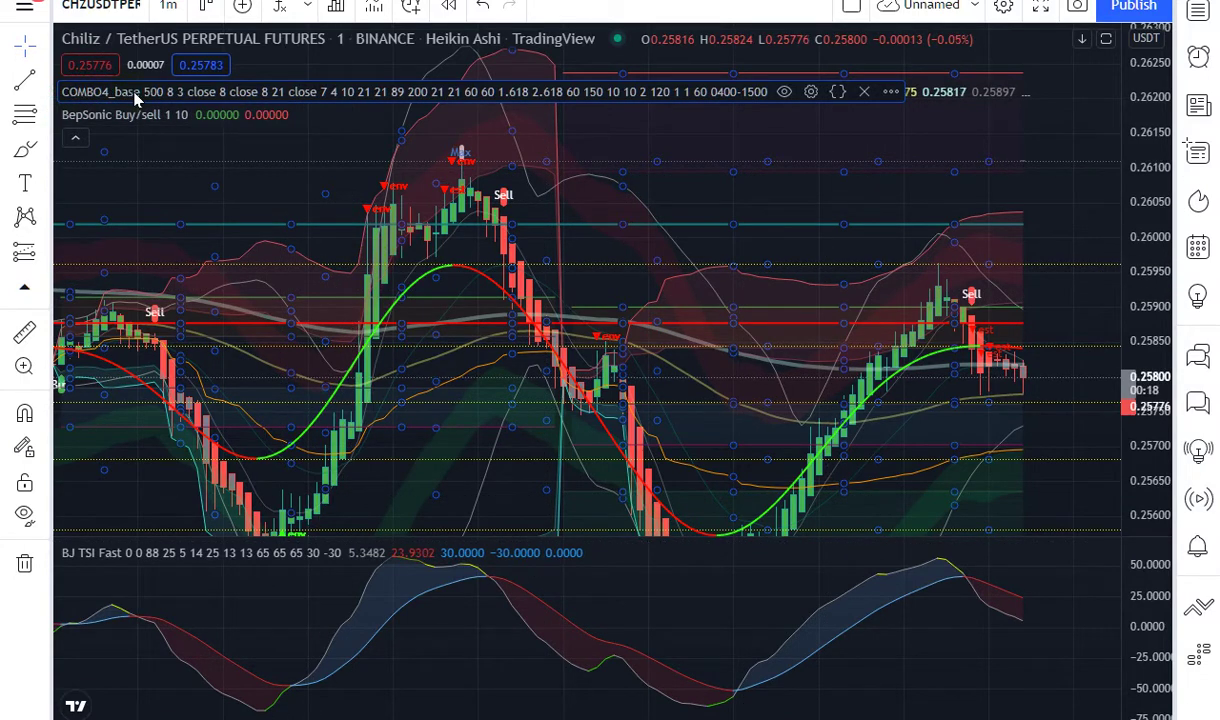
# Step: Hide the COMBO4 overlay, keep Heikin Ashi candles, and duplicate the browser tab
pyautogui.click(784, 92)
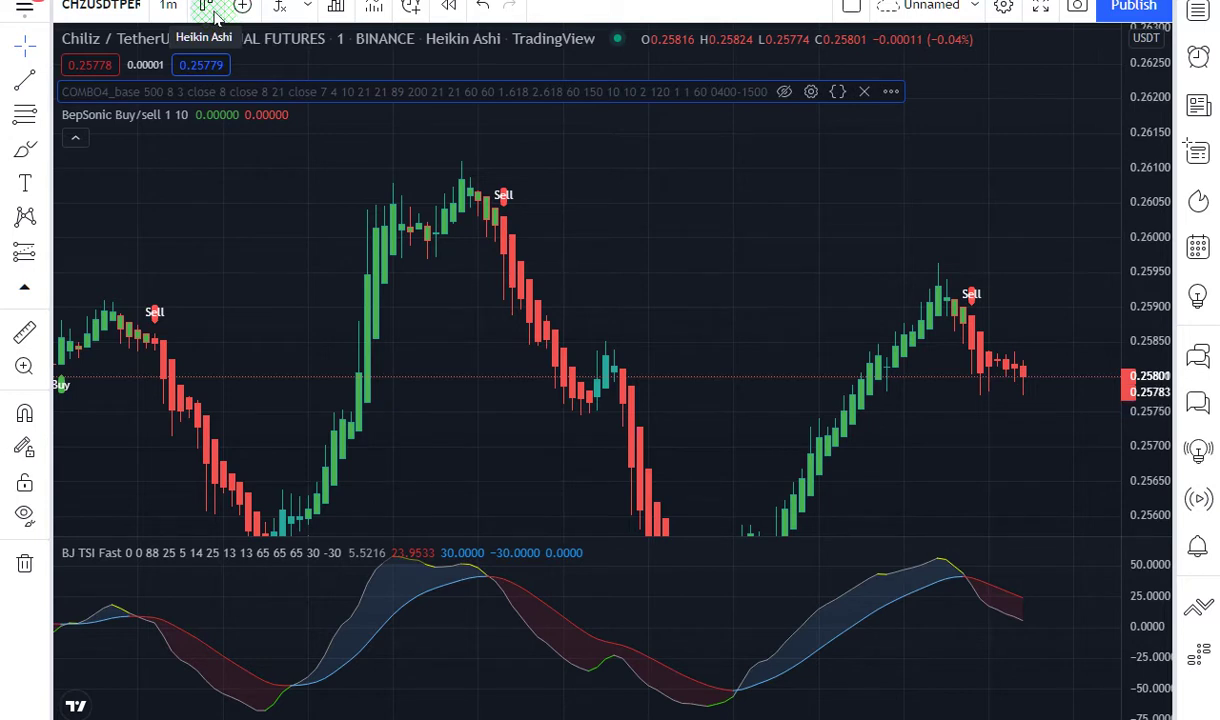
pyautogui.click(212, 12)
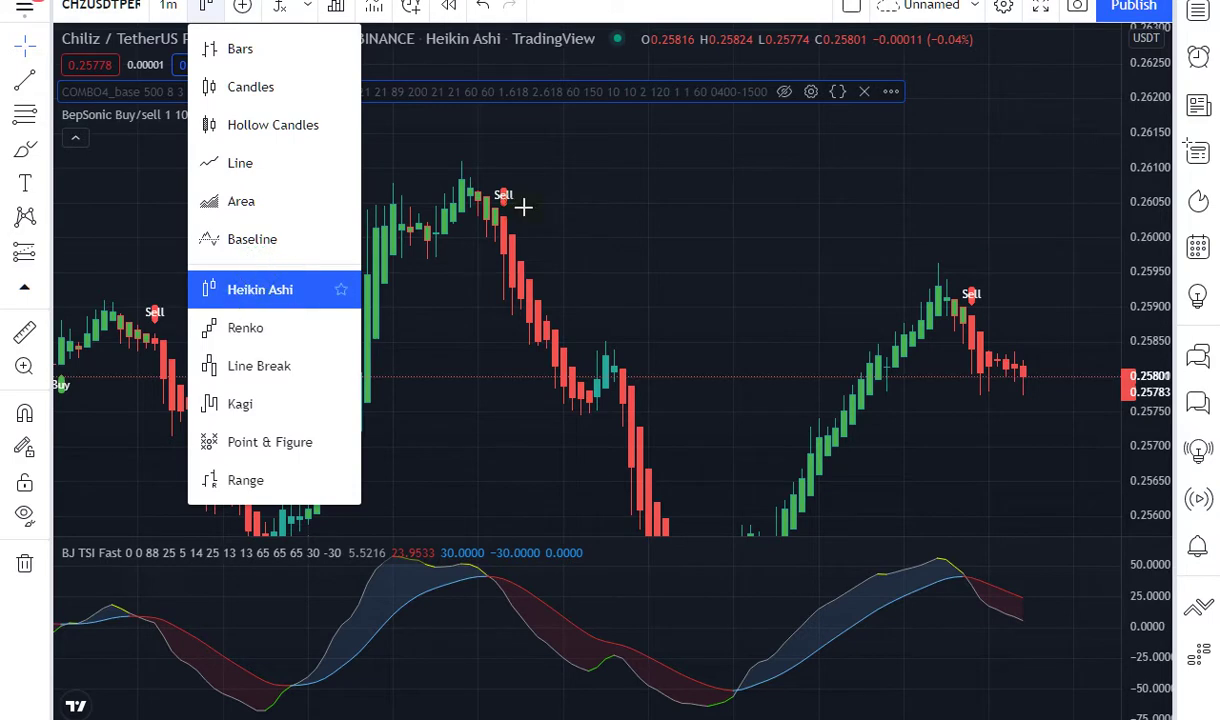
pyautogui.click(512, 240)
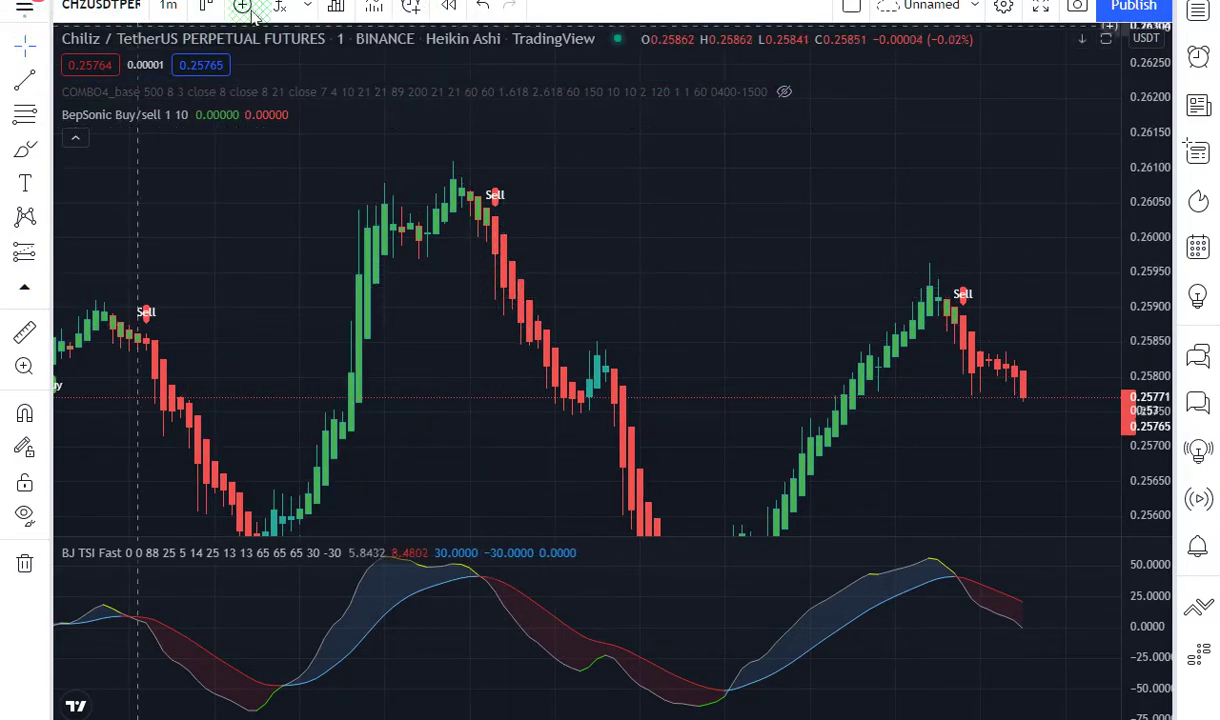
pyautogui.rightClick(478, 2)
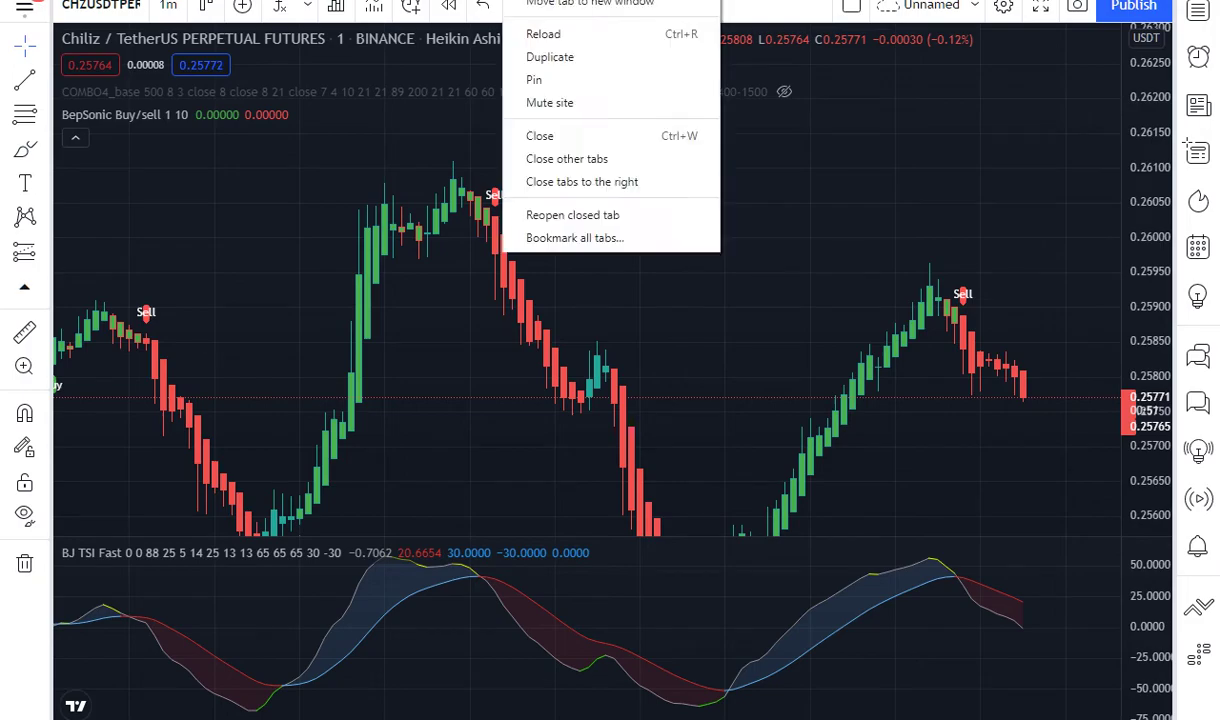
pyautogui.click(580, 52)
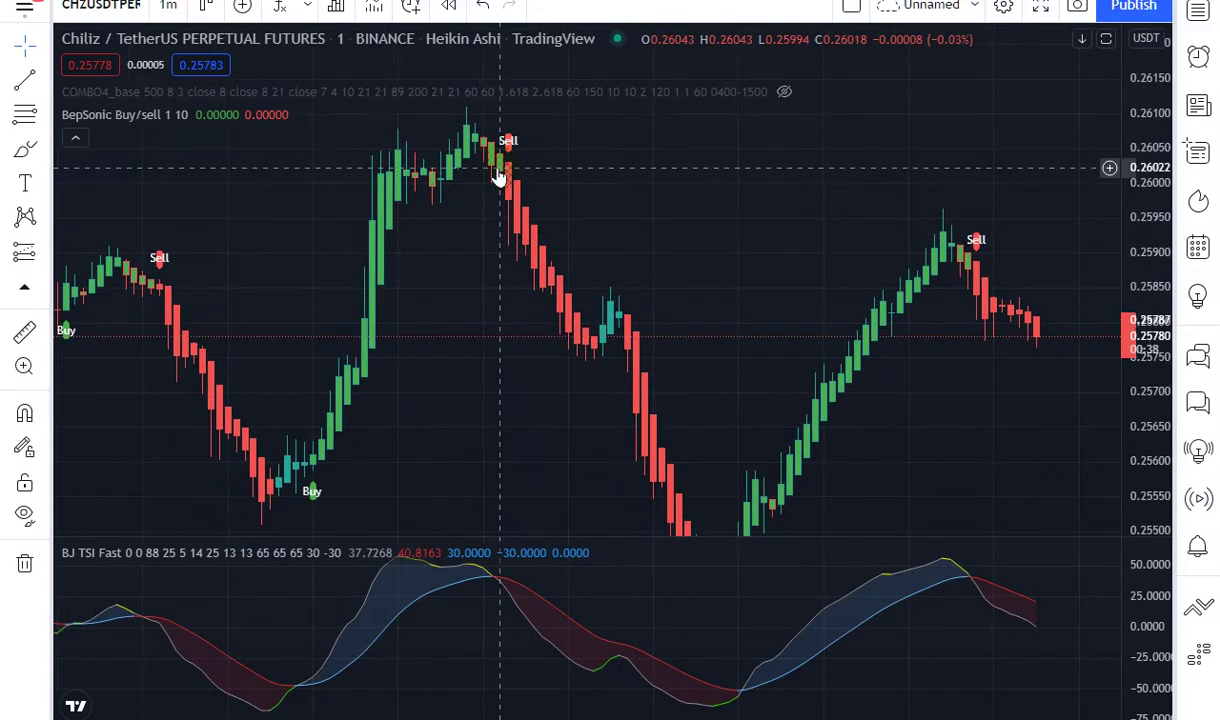
# Step: Pan back through earlier CHZUSDT candles to review past Buy/Sell labels
pyautogui.moveTo(702, 398); pyautogui.dragTo(654, 241)
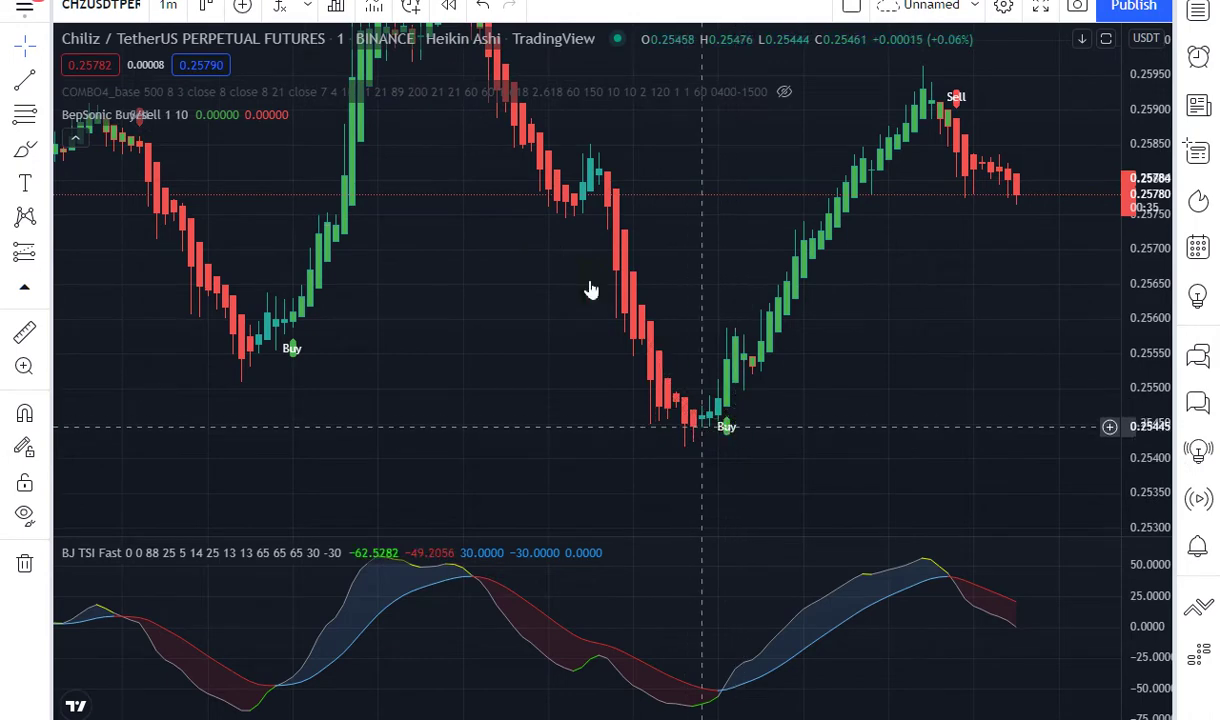
pyautogui.moveTo(476, 207); pyautogui.dragTo(772, 342)
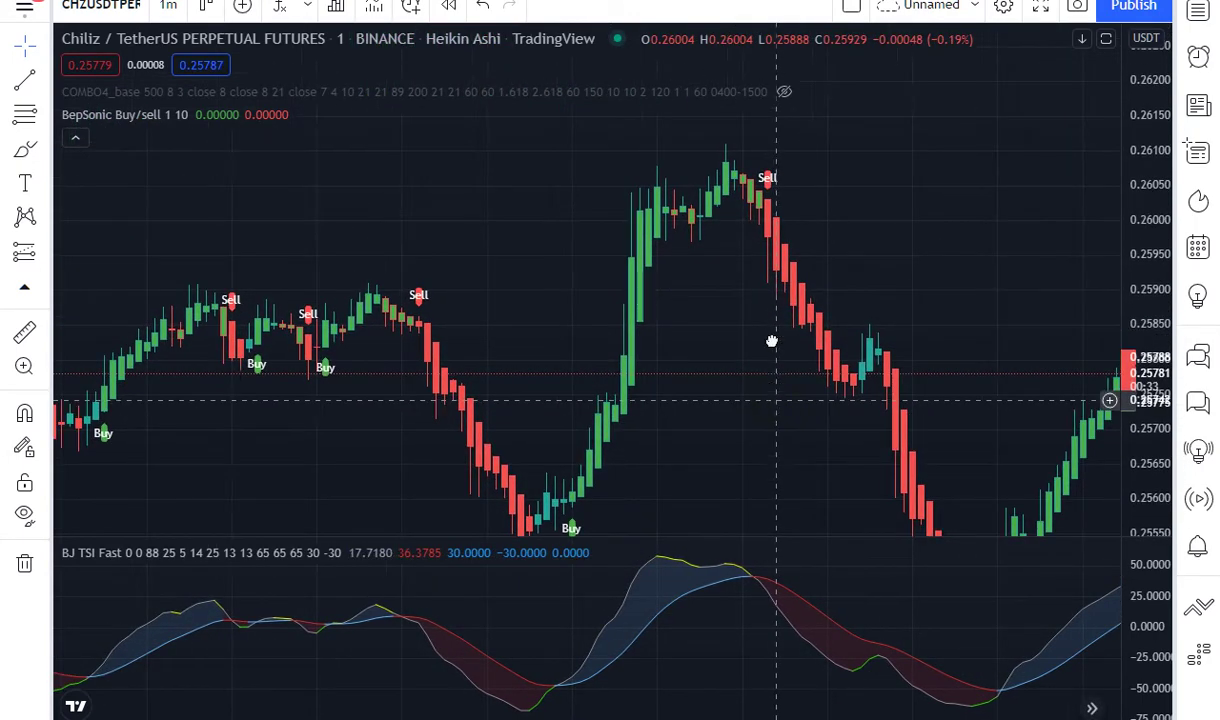
pyautogui.moveTo(924, 287); pyautogui.dragTo(1088, 282)
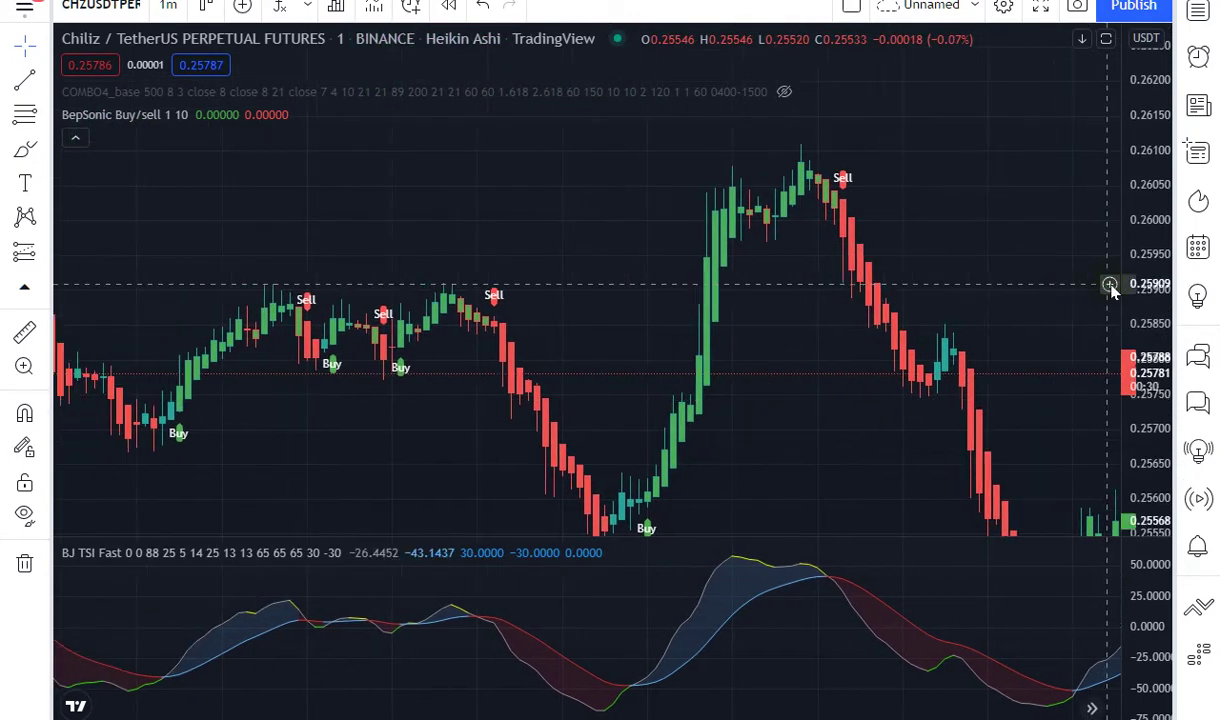
pyautogui.moveTo(896, 273)
pyautogui.mouseDown()
pyautogui.moveTo(1082, 250)
pyautogui.moveTo(1073, 246)
pyautogui.moveTo(1081, 258)
pyautogui.mouseUp()
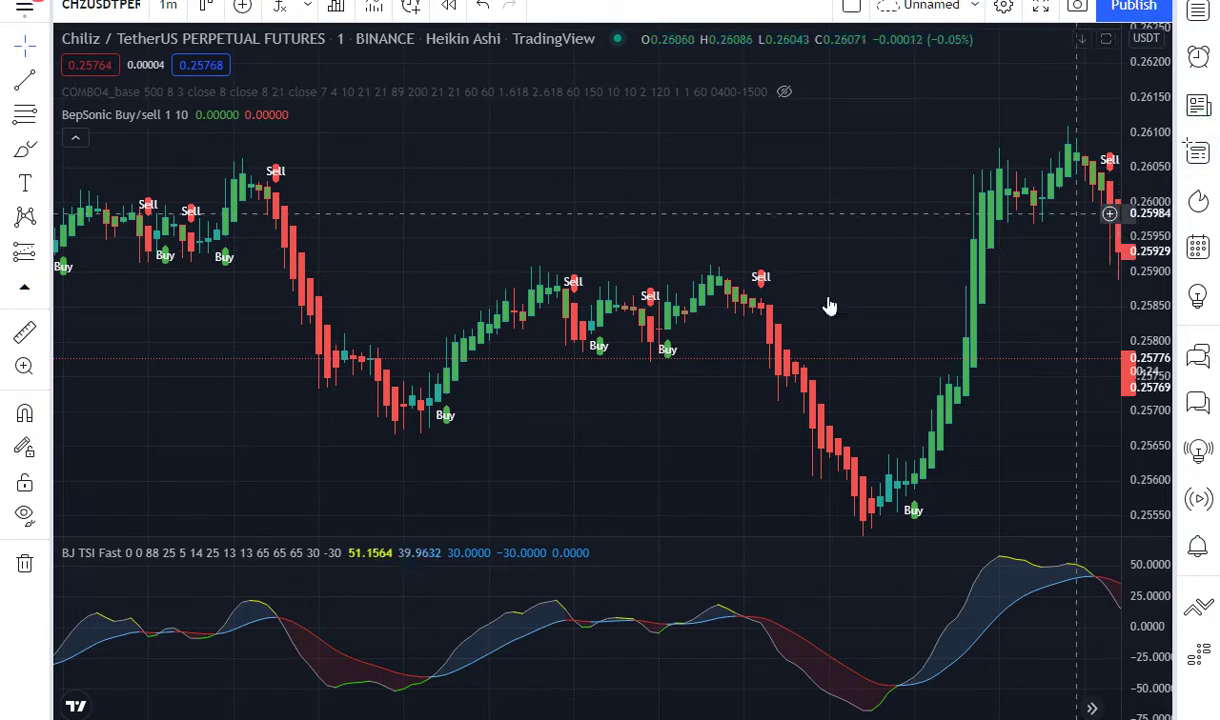
pyautogui.moveTo(536, 376)
pyautogui.mouseDown()
pyautogui.moveTo(763, 368)
pyautogui.moveTo(609, 356)
pyautogui.mouseUp()
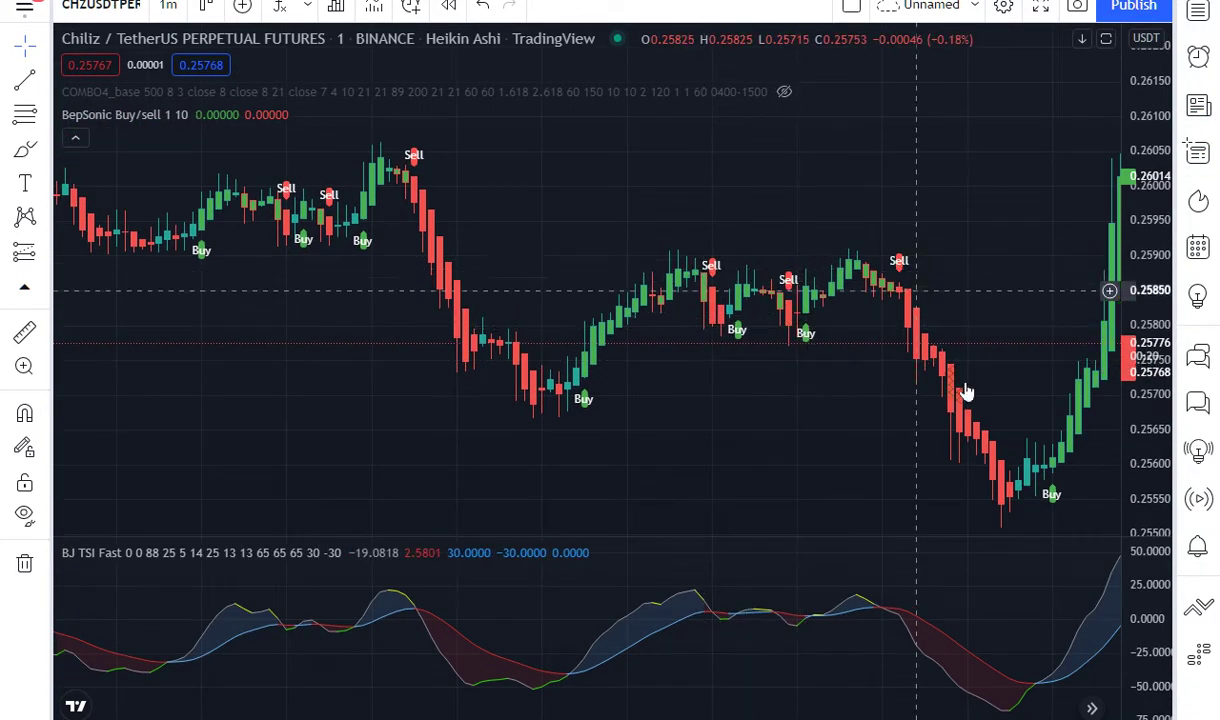
# Step: Return to the latest candles and make the COMBO4 overlay visible again
pyautogui.moveTo(839, 395); pyautogui.dragTo(219, 387)
pyautogui.moveTo(697, 402); pyautogui.dragTo(528, 437)
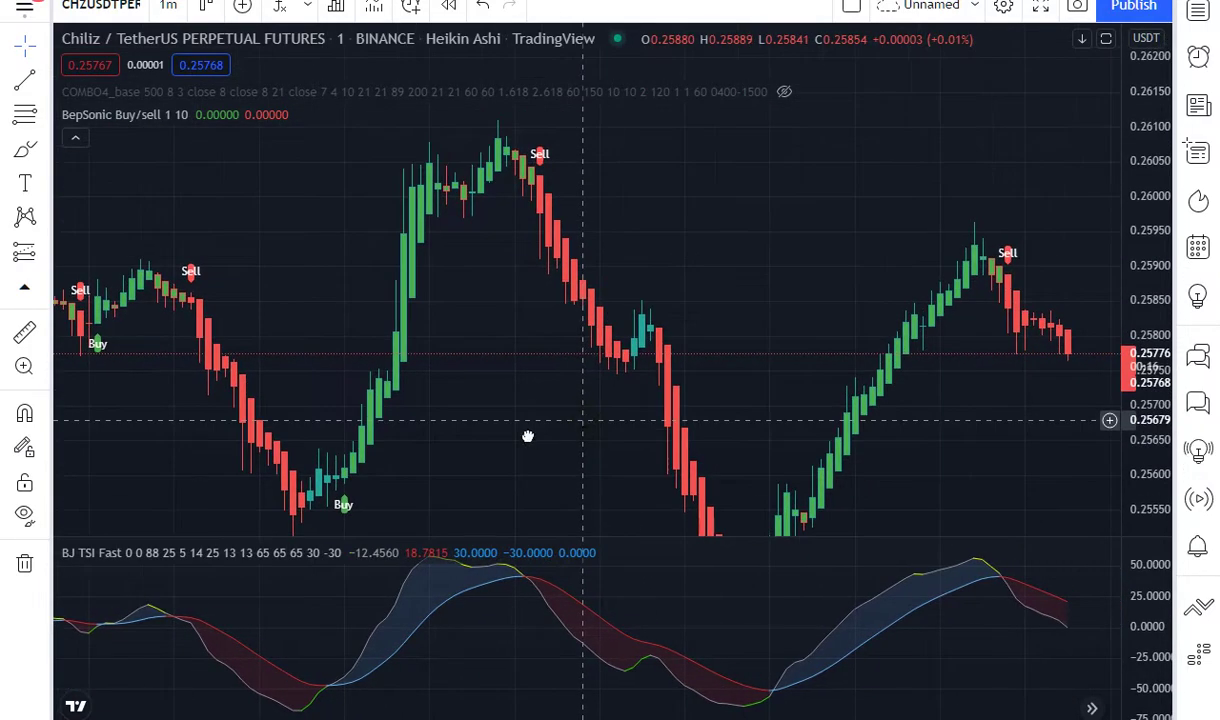
pyautogui.moveTo(83, 560)
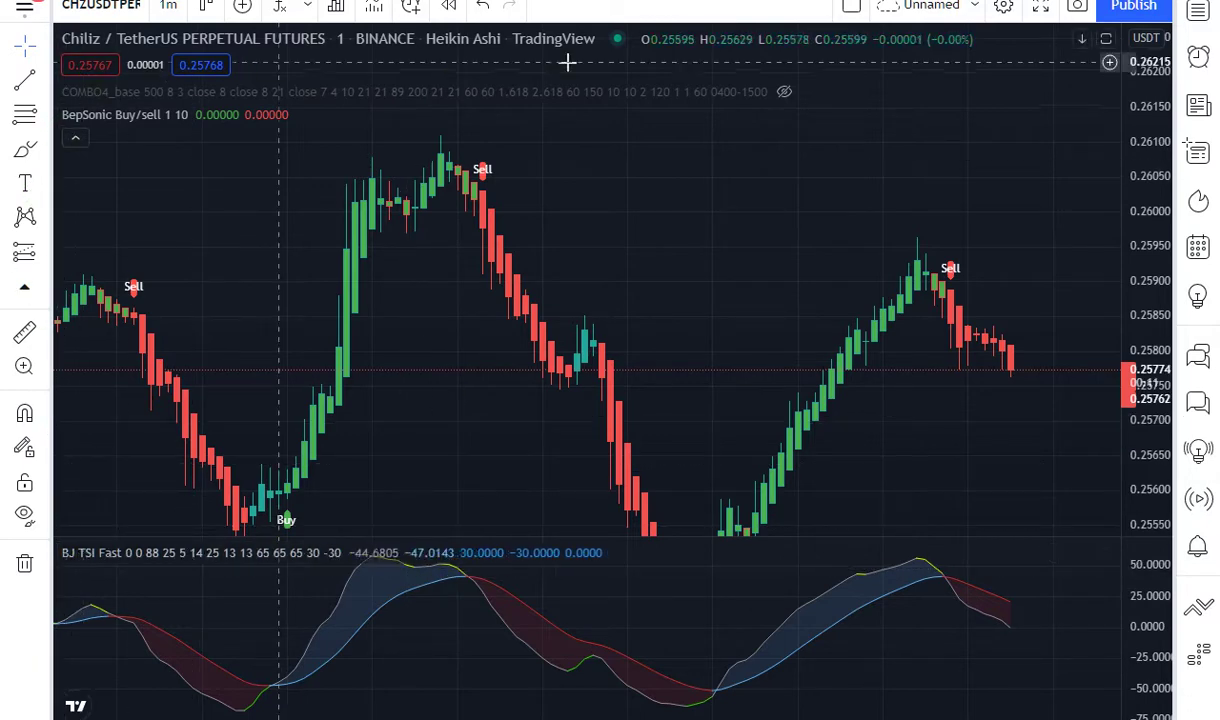
pyautogui.click(786, 92)
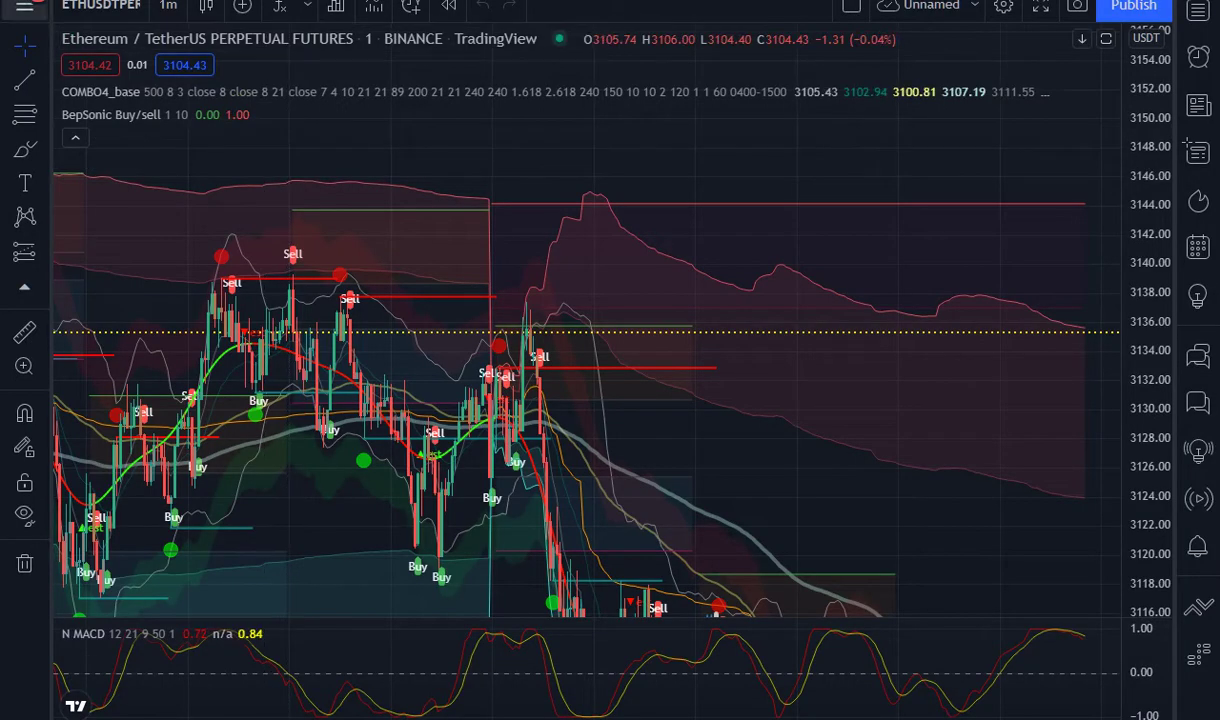
# Step: Load the Binance CHZUSDTPERP perpetual futures symbol through symbol search
pyautogui.click(83, 10)
pyautogui.write('c')
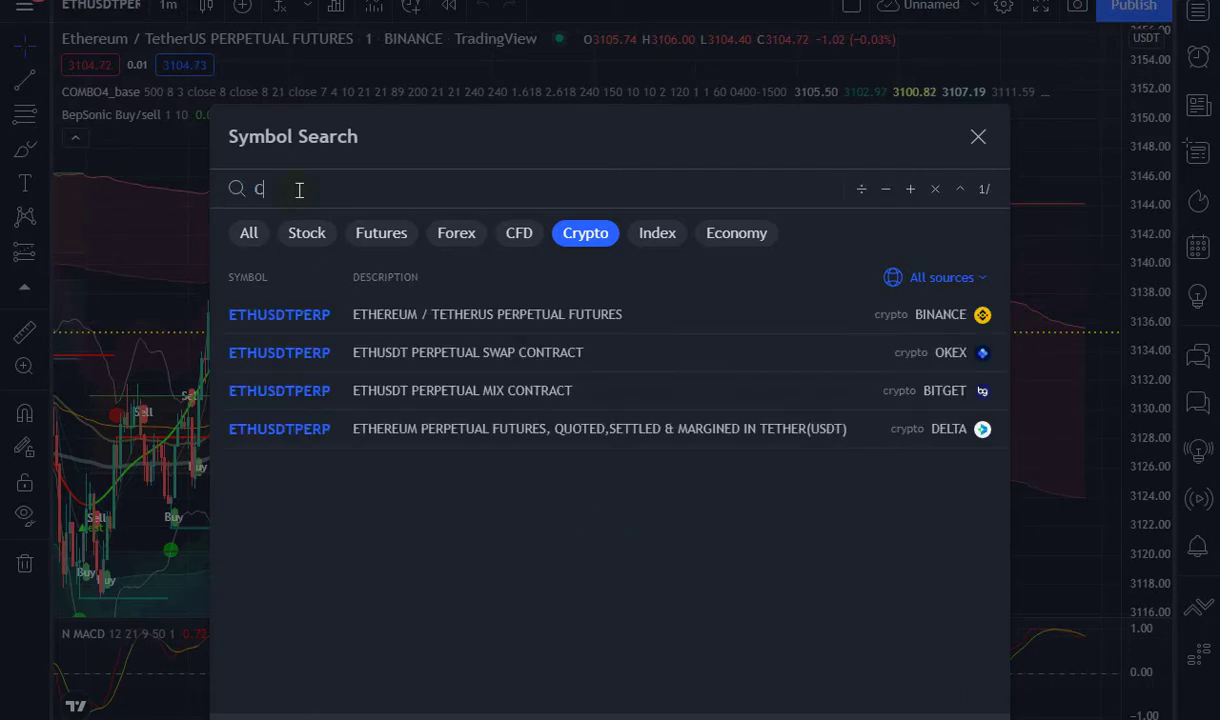
pyautogui.write('HZ')
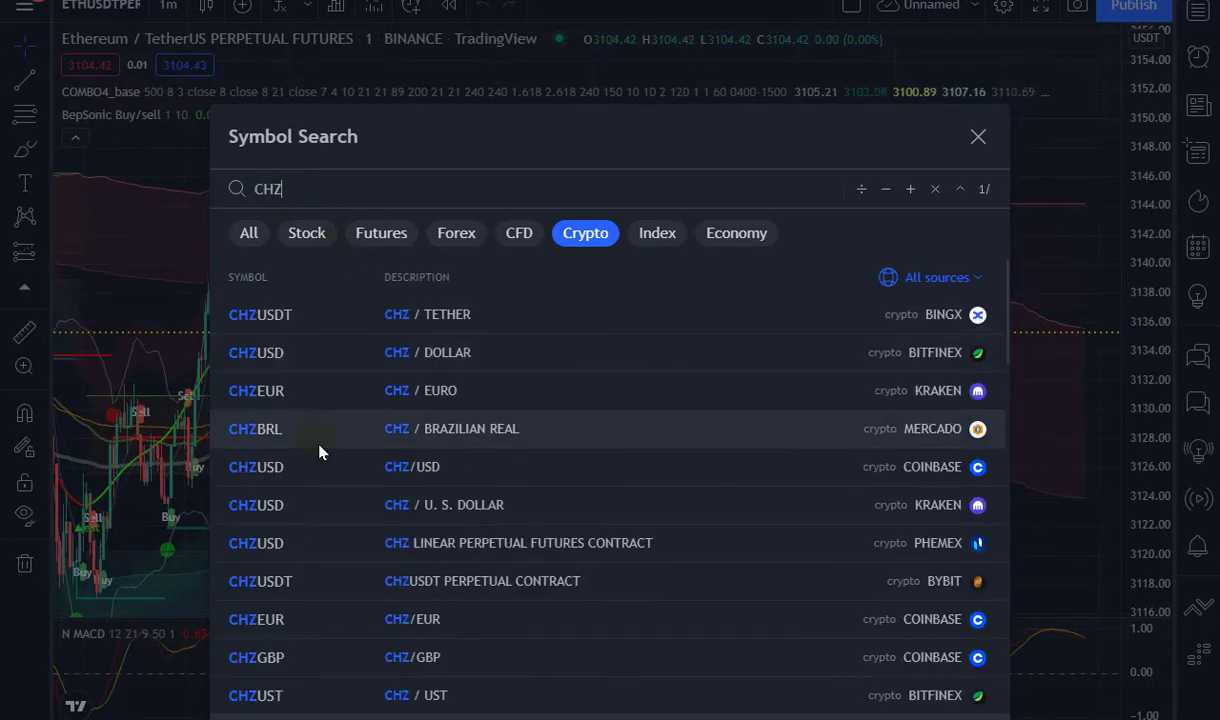
pyautogui.write('USD')
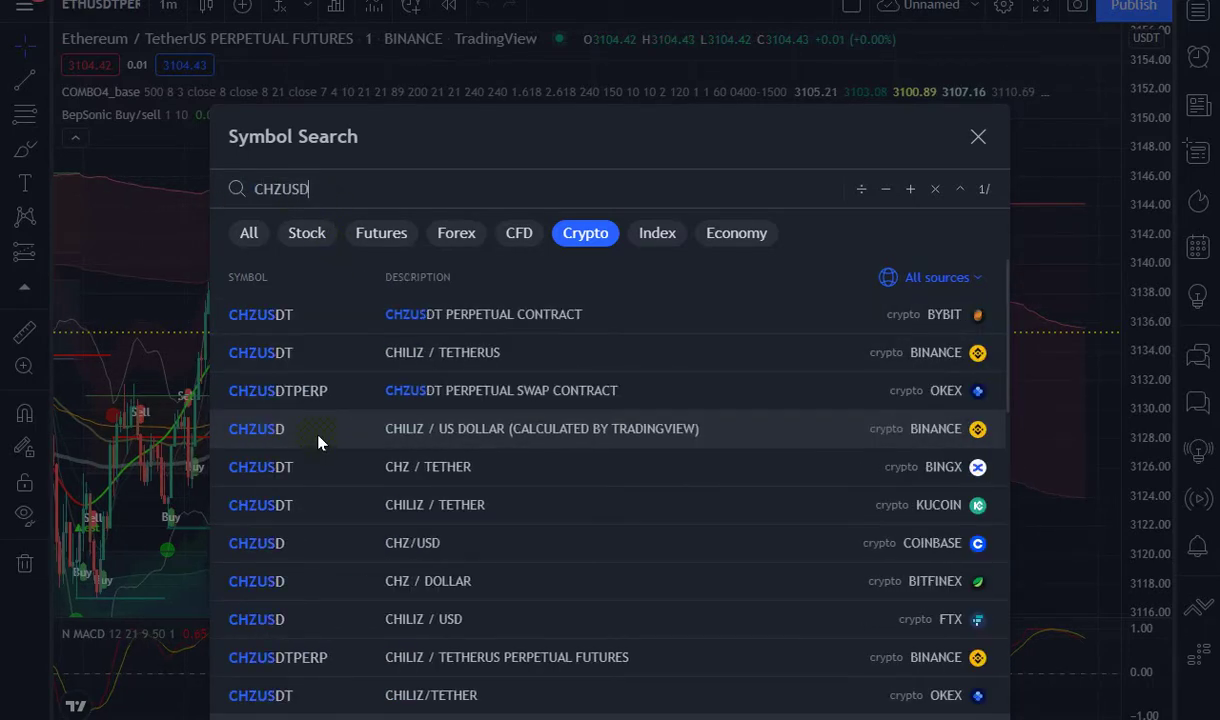
pyautogui.write('T')
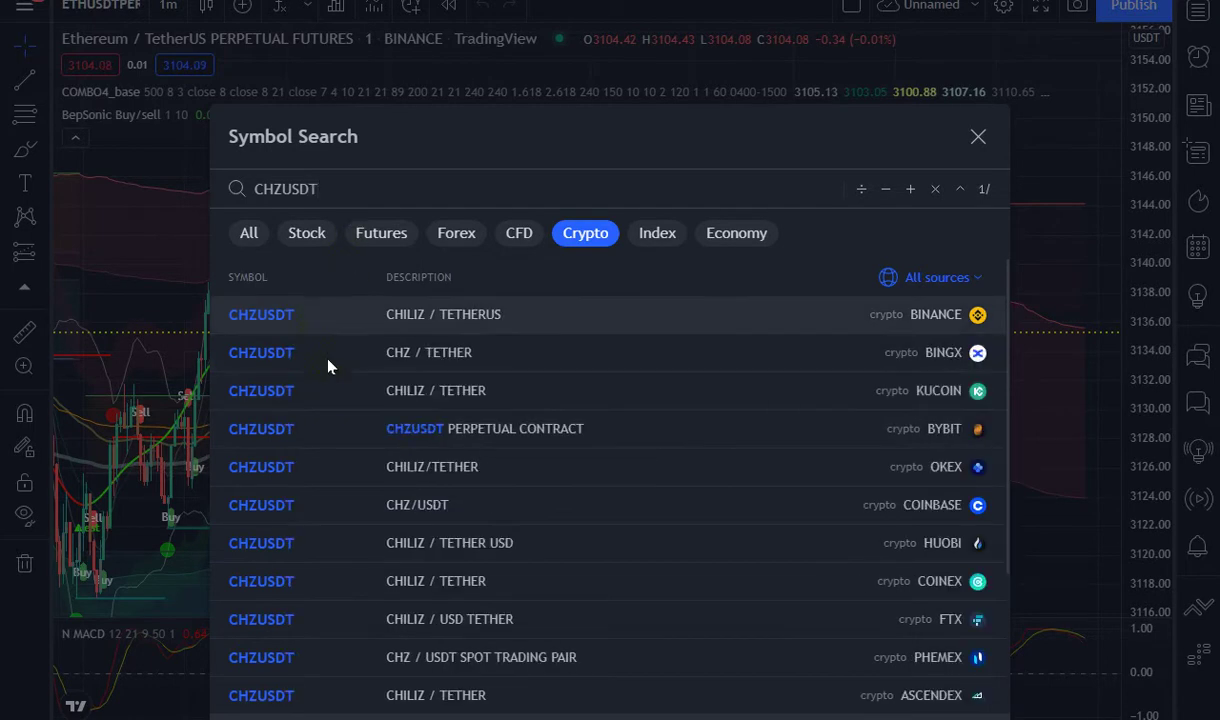
pyautogui.write('PER')
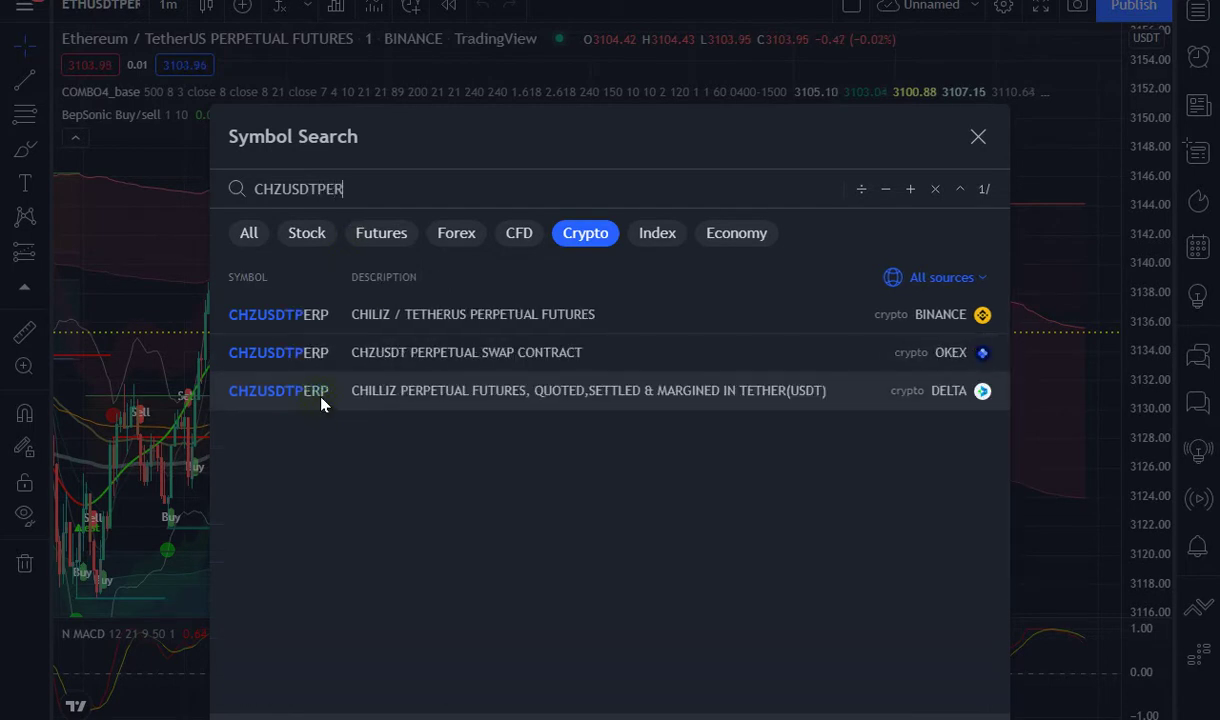
pyautogui.write('P')
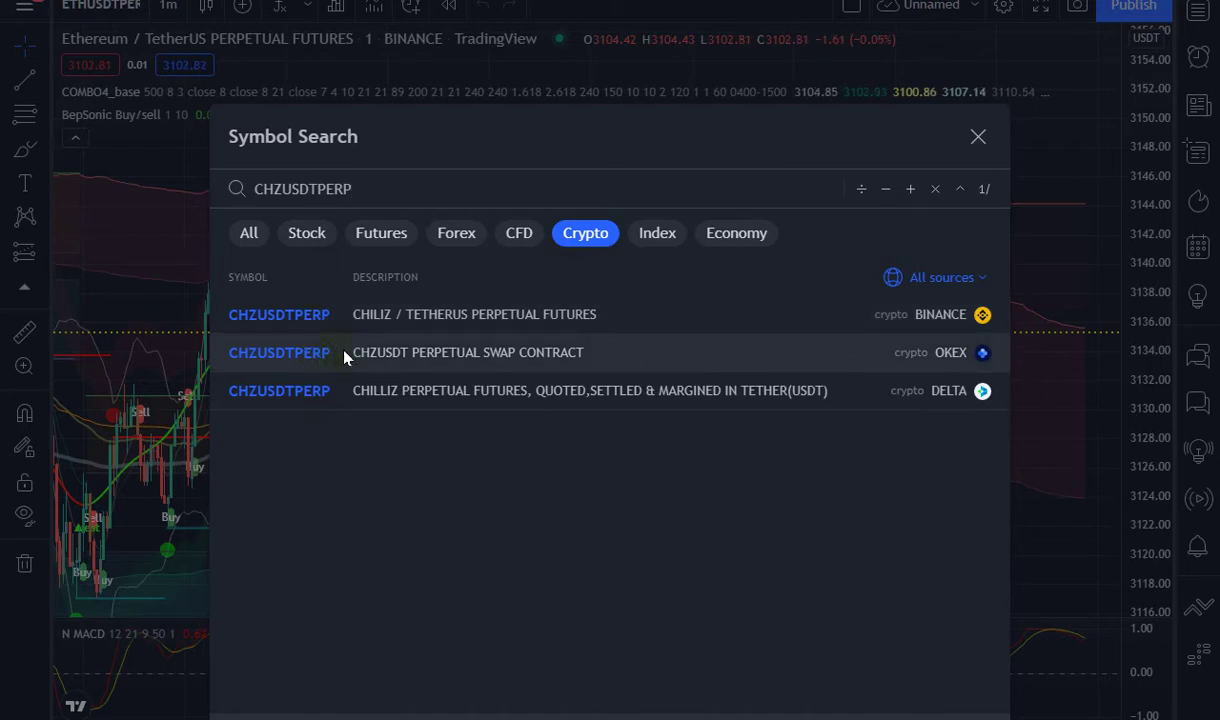
pyautogui.click(346, 316)
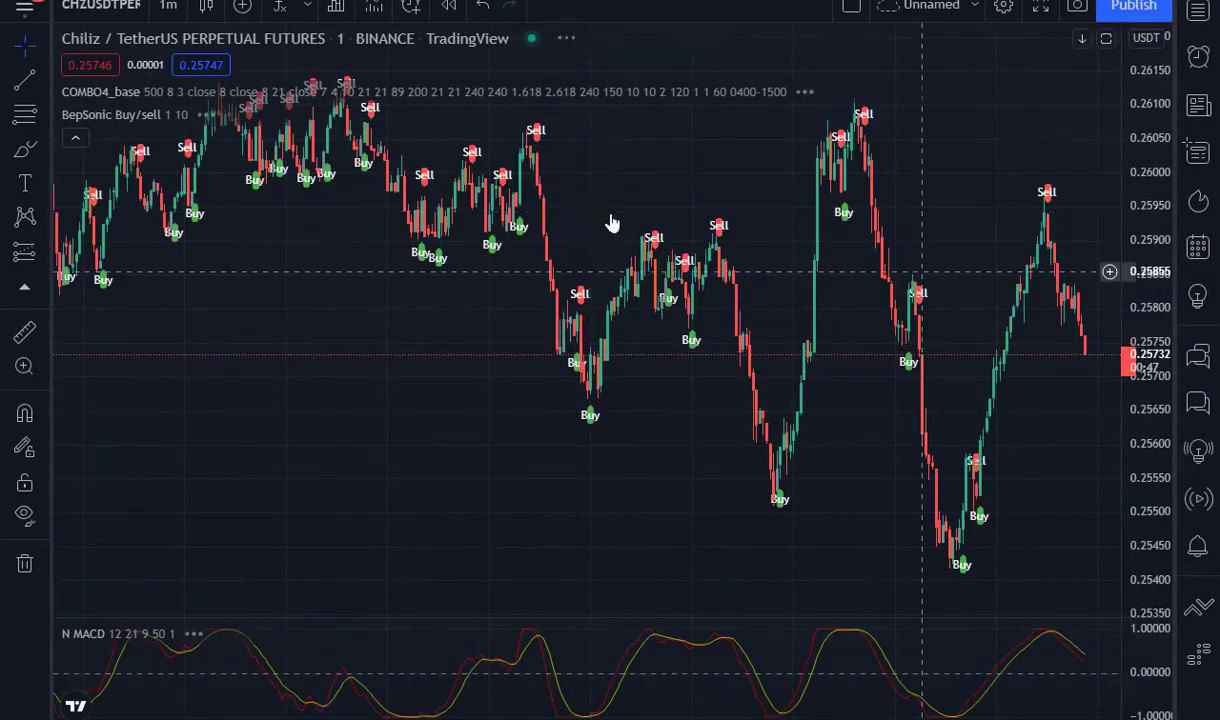
# Step: Remove the COMBO4_base indicator and delete the MACD pane from the CHZUSDTPERP chart
pyautogui.moveTo(563, 257); pyautogui.dragTo(357, 367)
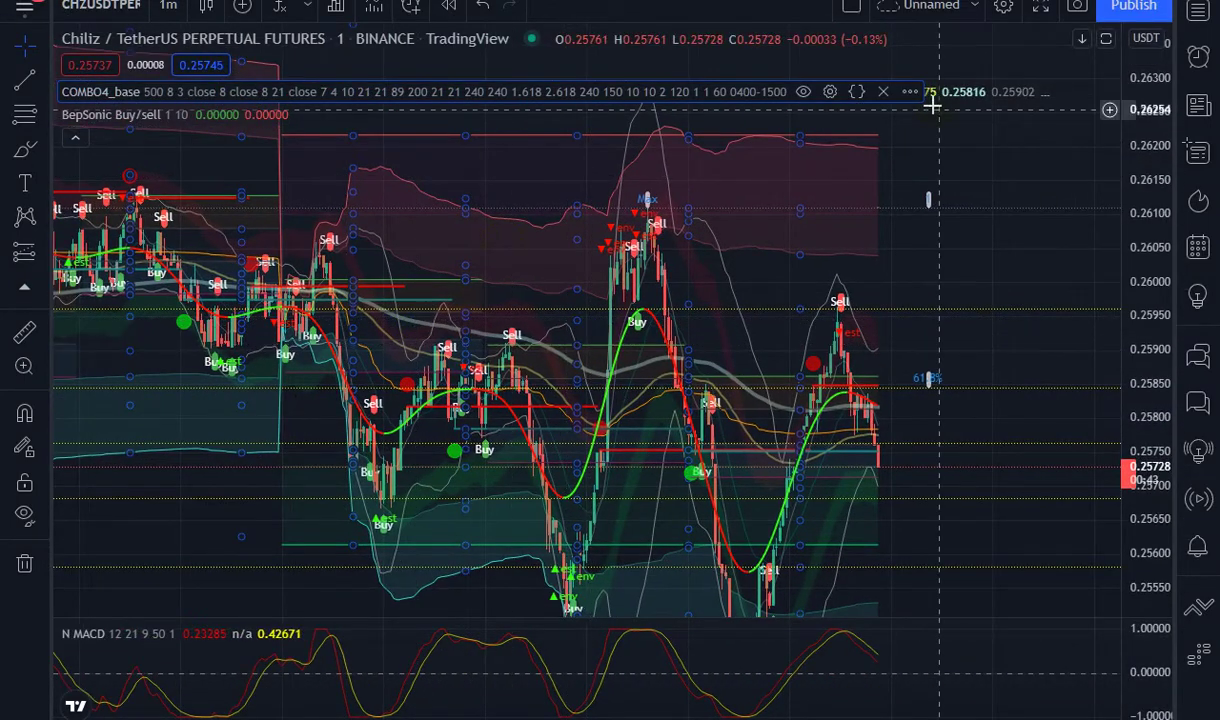
pyautogui.click(885, 88)
pyautogui.moveTo(422, 265)
pyautogui.mouseDown()
pyautogui.moveTo(667, 211)
pyautogui.moveTo(957, 250)
pyautogui.mouseUp()
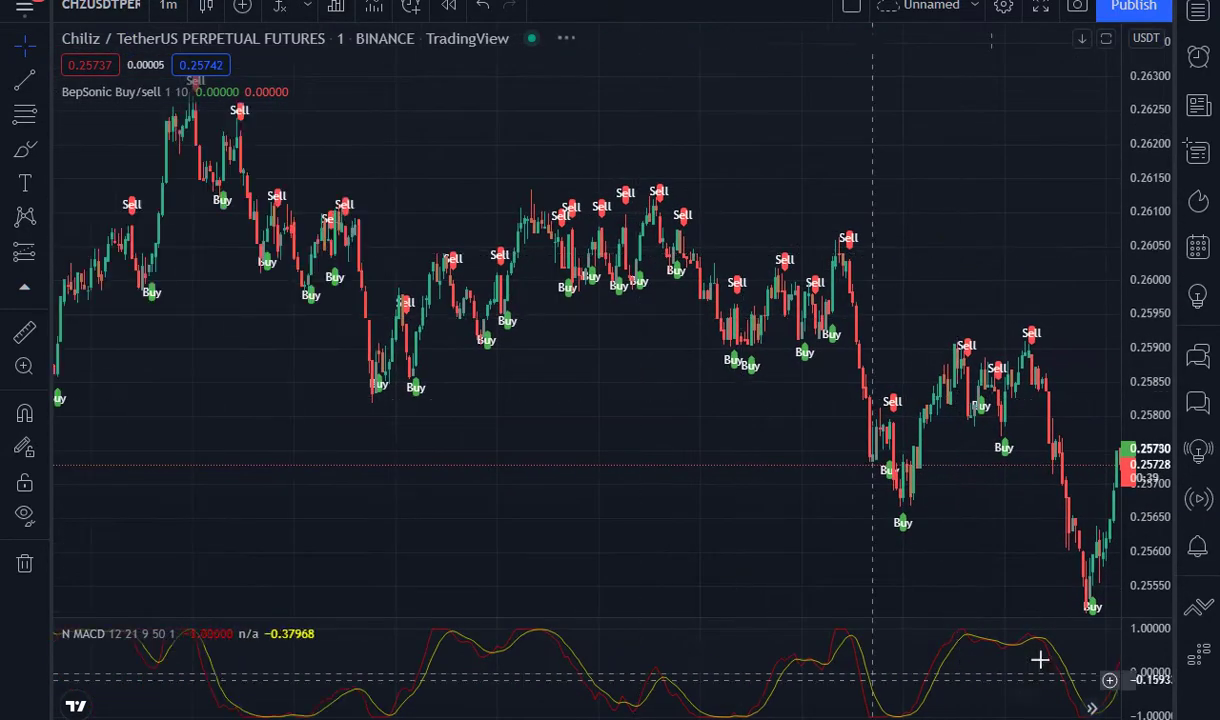
pyautogui.click(1081, 634)
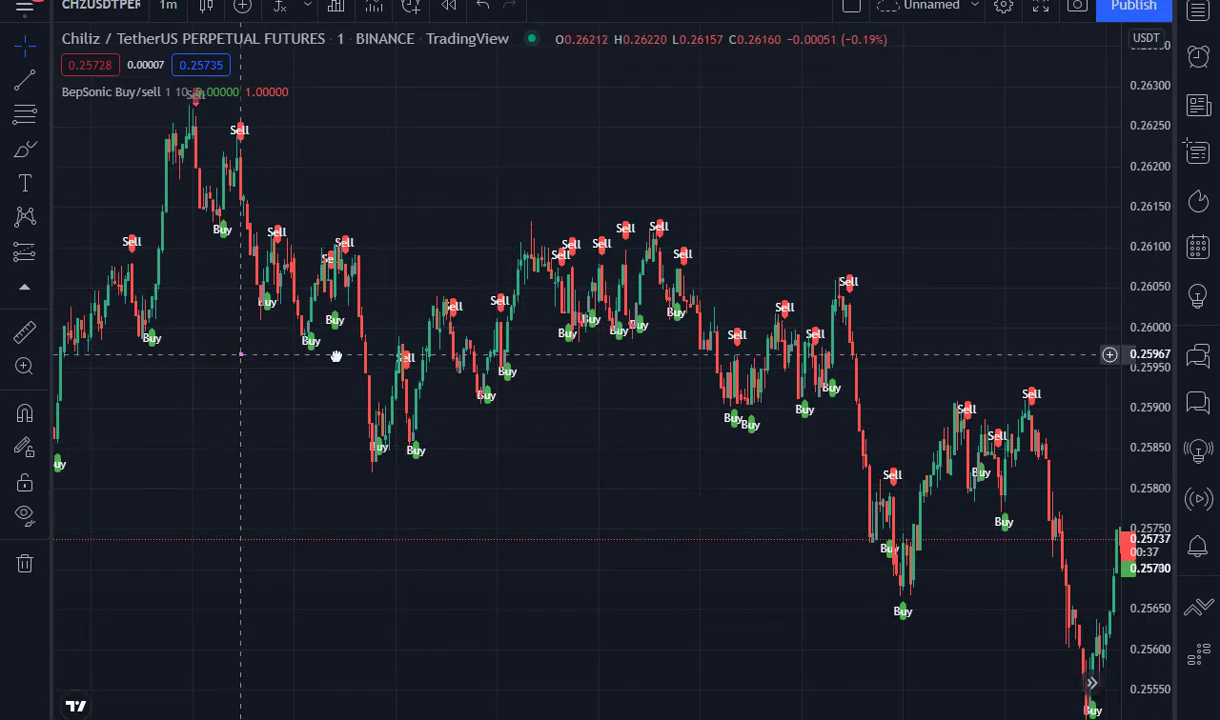
pyautogui.moveTo(424, 371); pyautogui.dragTo(770, 516)
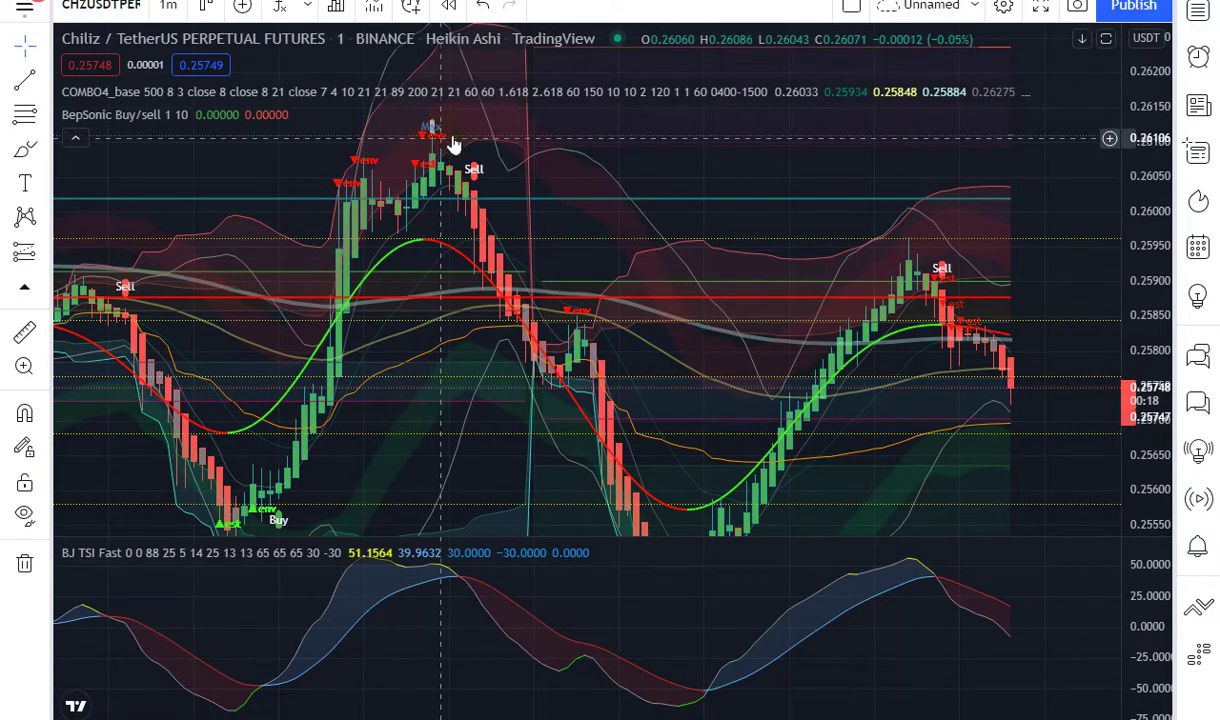
# Step: Pan through recent Heikin Ashi bars and compress the price scale to fit the whole swing
pyautogui.moveTo(434, 133)
pyautogui.mouseDown()
pyautogui.moveTo(511, 131)
pyautogui.moveTo(664, 208)
pyautogui.mouseUp()
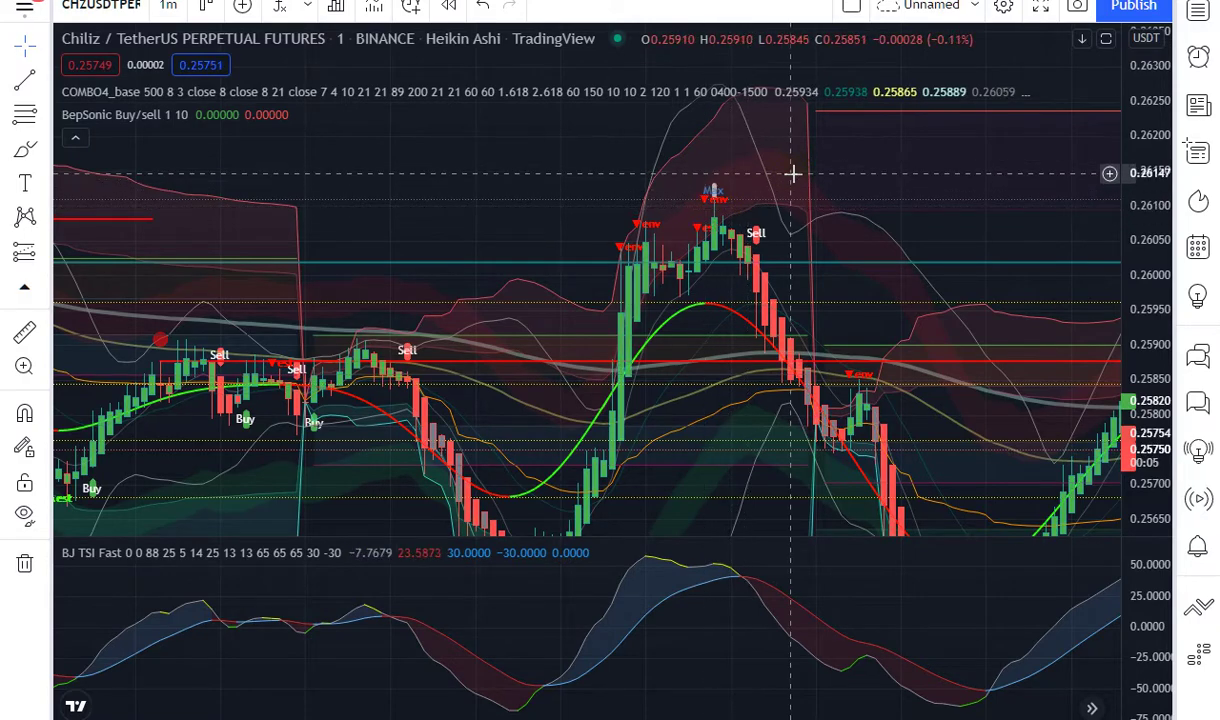
pyautogui.moveTo(595, 260); pyautogui.dragTo(686, 229)
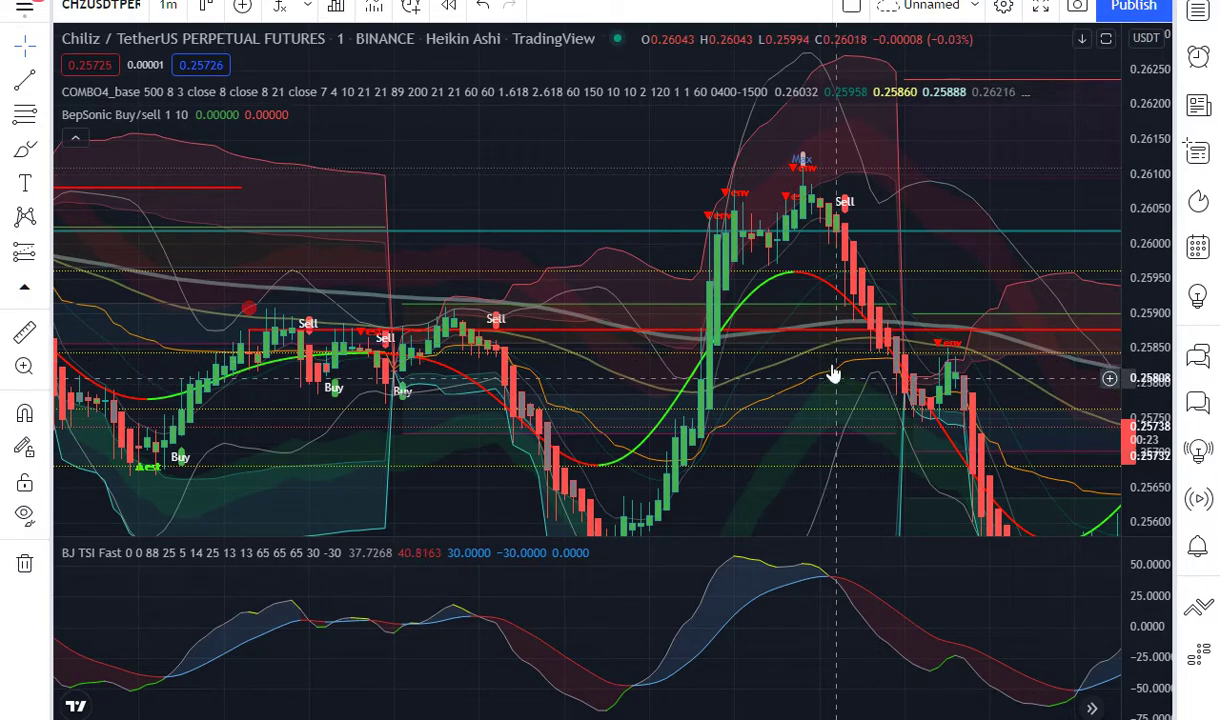
pyautogui.moveTo(825, 346)
pyautogui.mouseDown()
pyautogui.moveTo(570, 251)
pyautogui.moveTo(554, 267)
pyautogui.mouseUp()
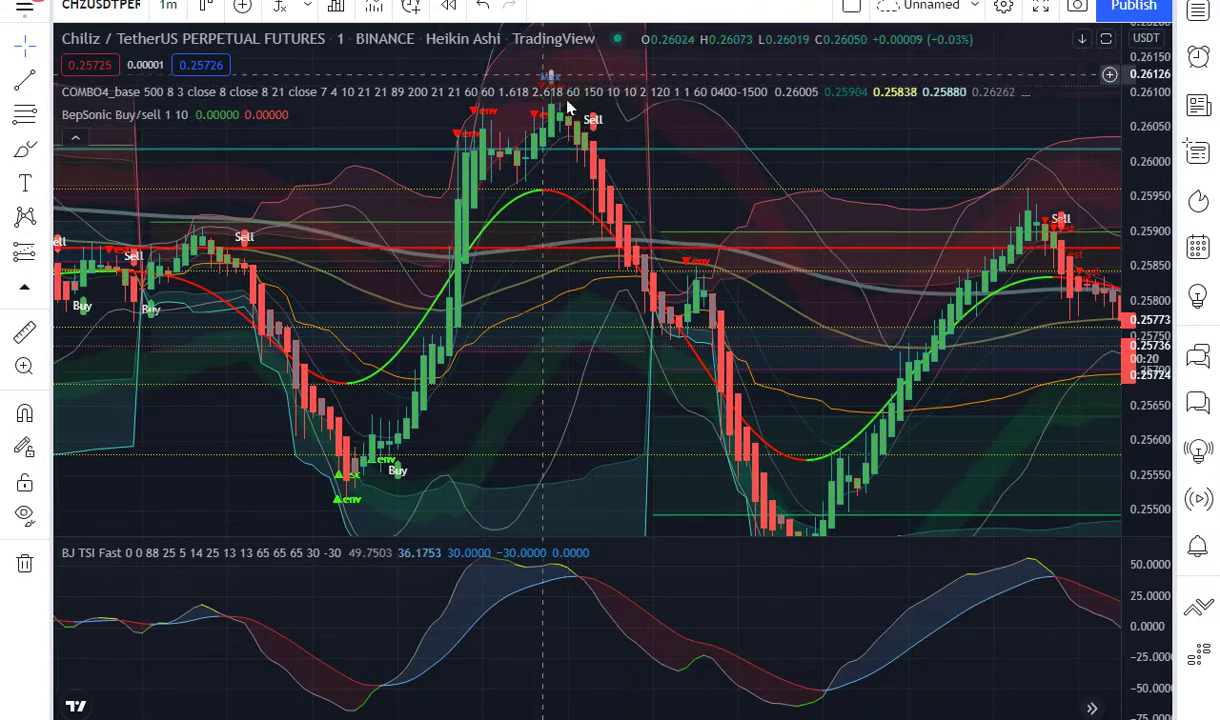
pyautogui.moveTo(564, 365); pyautogui.dragTo(544, 354)
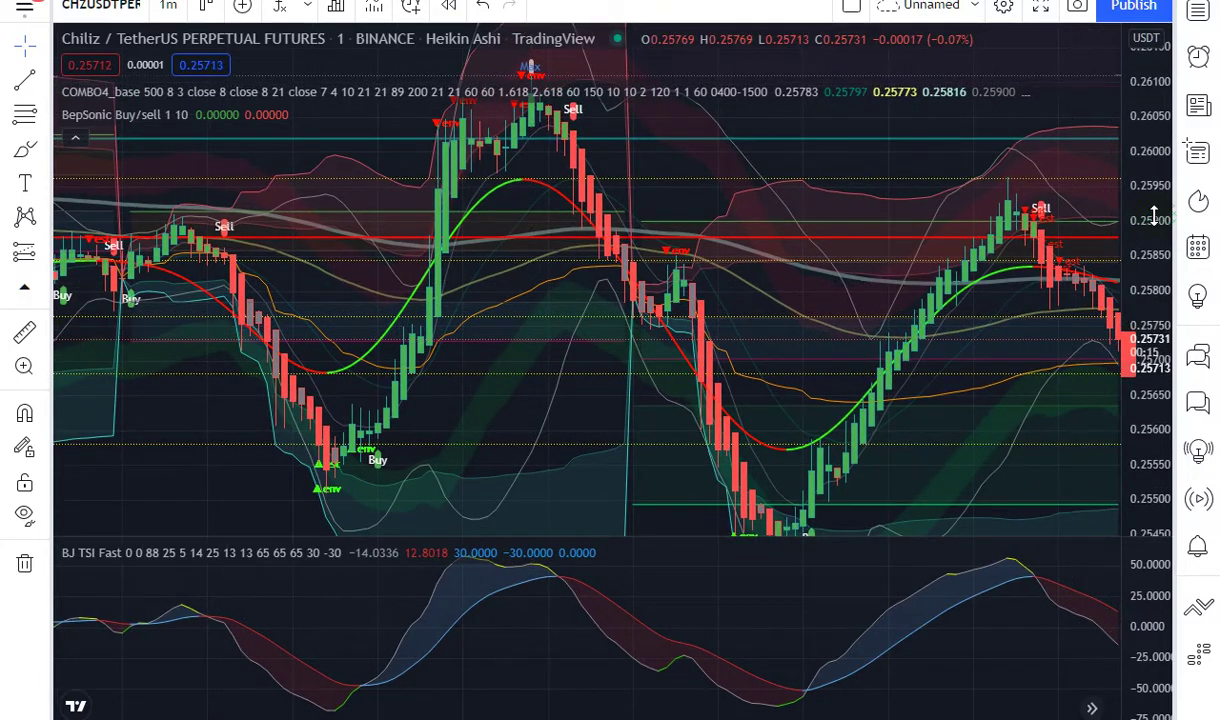
pyautogui.moveTo(1150, 200); pyautogui.dragTo(1146, 270)
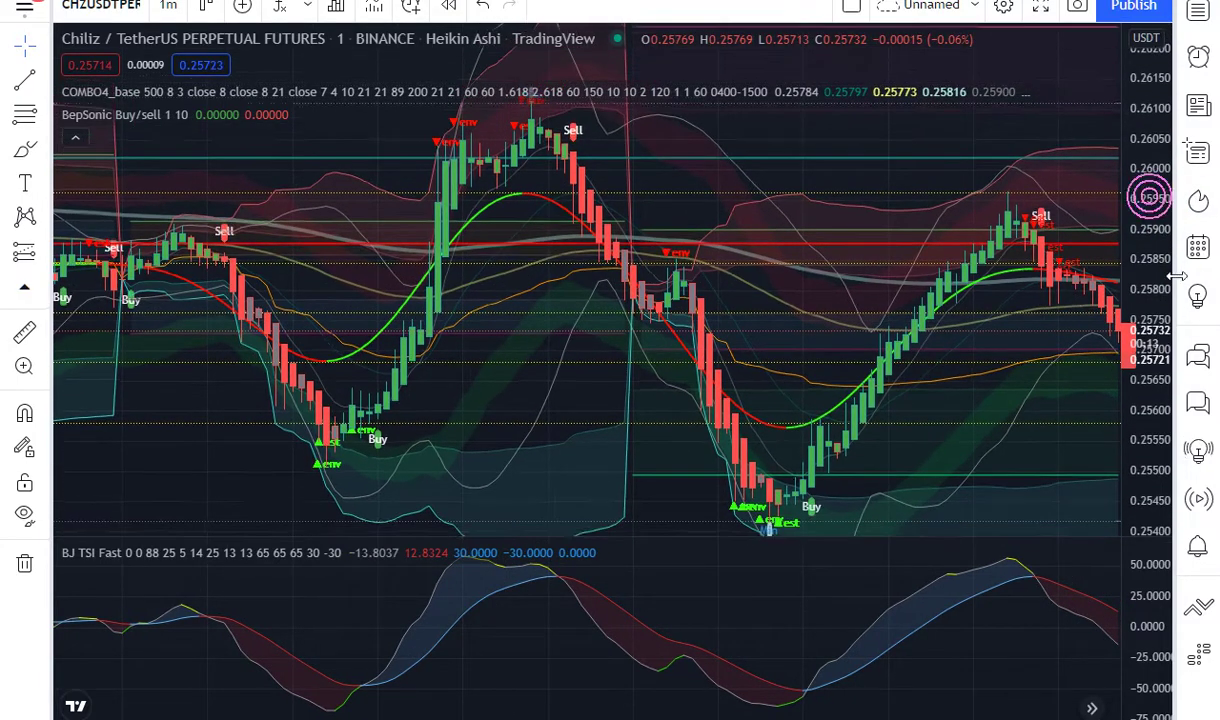
pyautogui.click(25, 331)
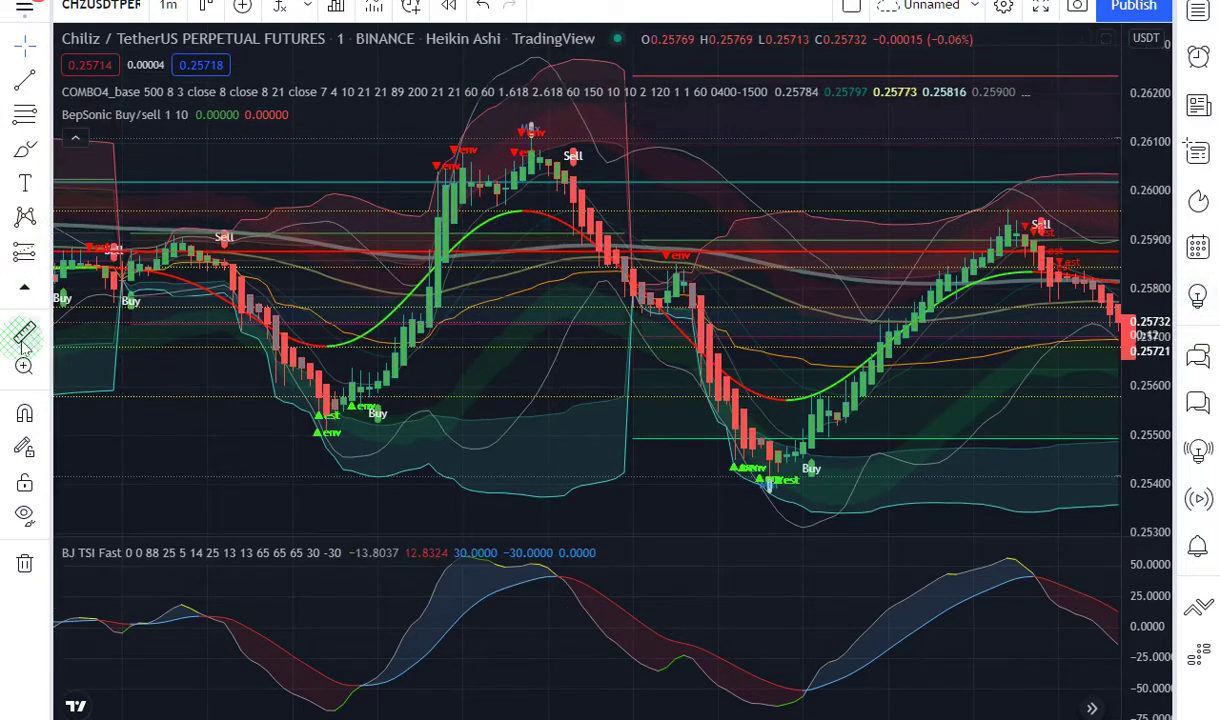
pyautogui.click(573, 182)
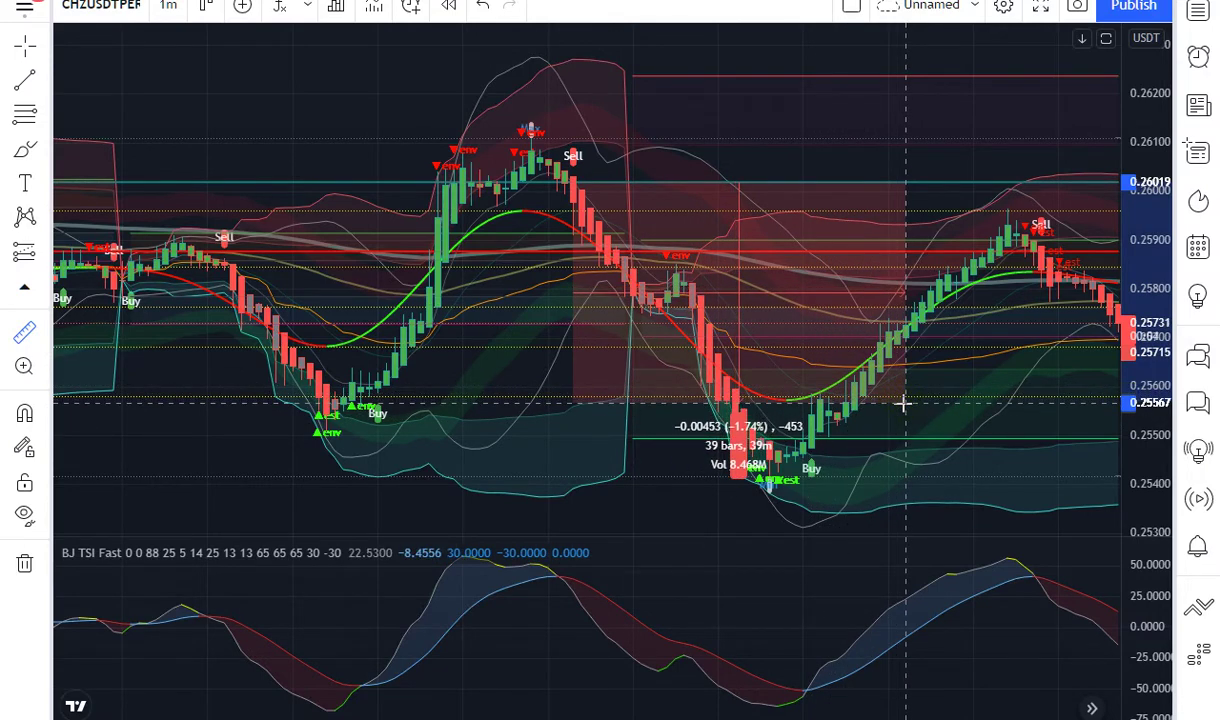
pyautogui.click(903, 403)
pyautogui.click(501, 287)
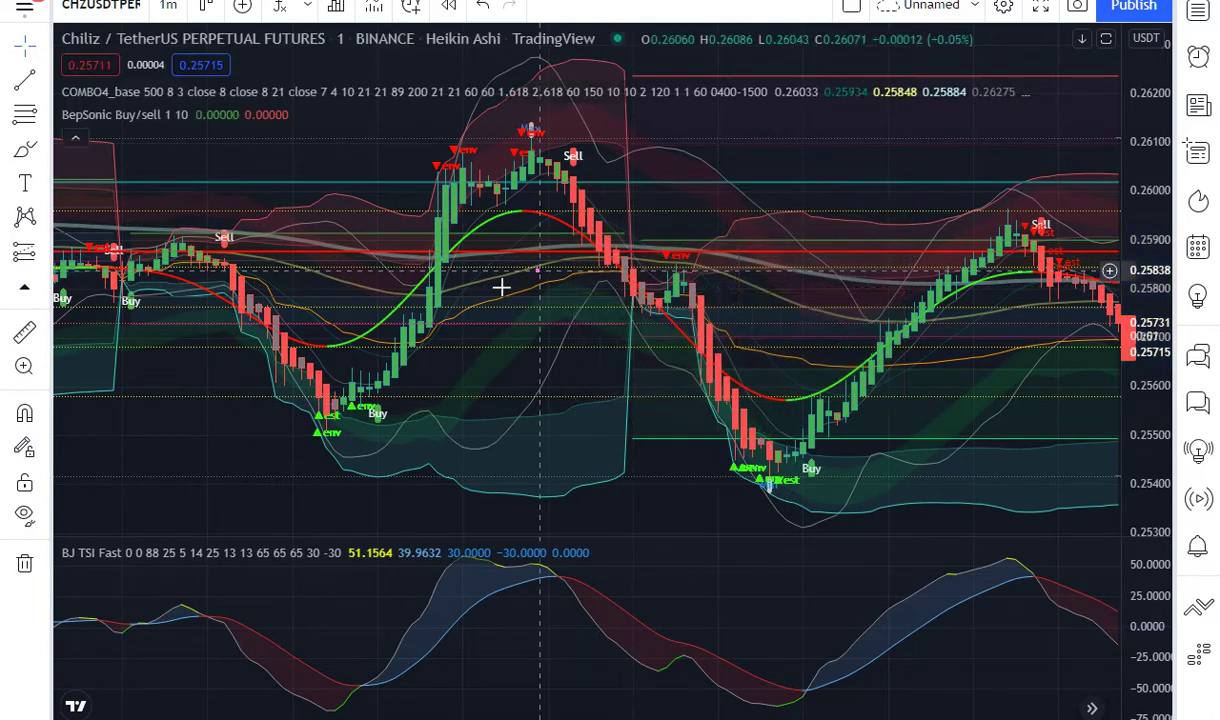
pyautogui.click(24, 330)
pyautogui.click(583, 183)
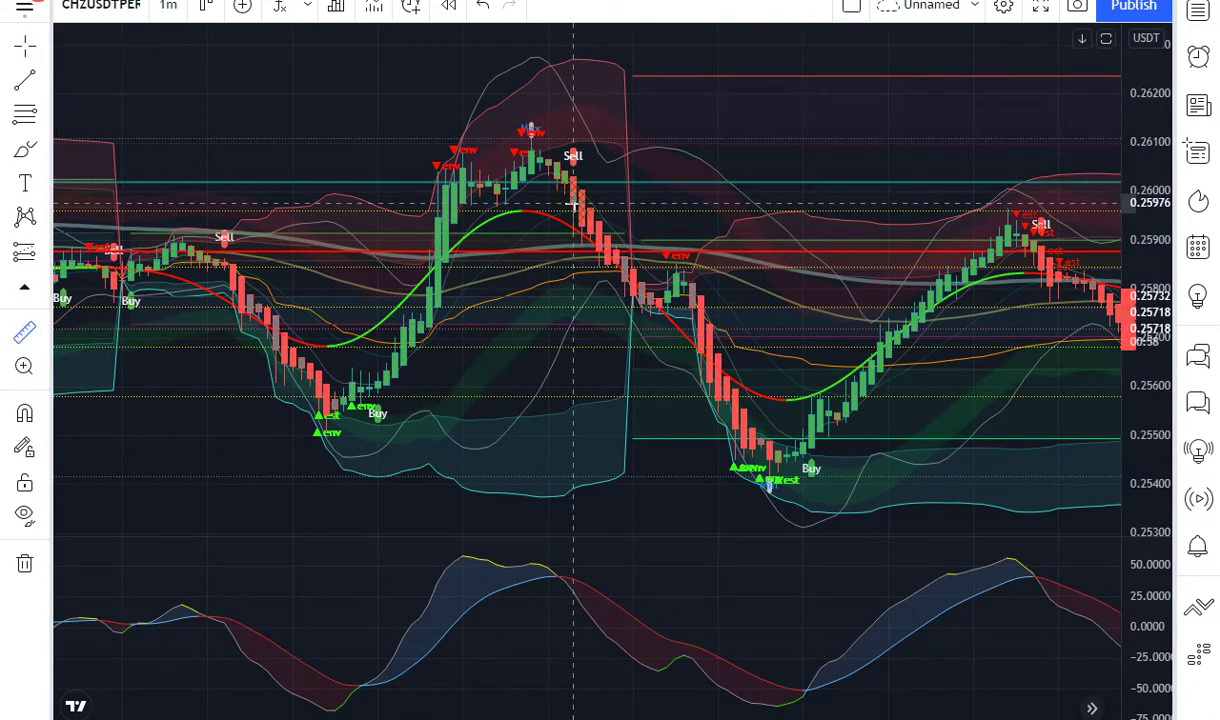
pyautogui.click(574, 204)
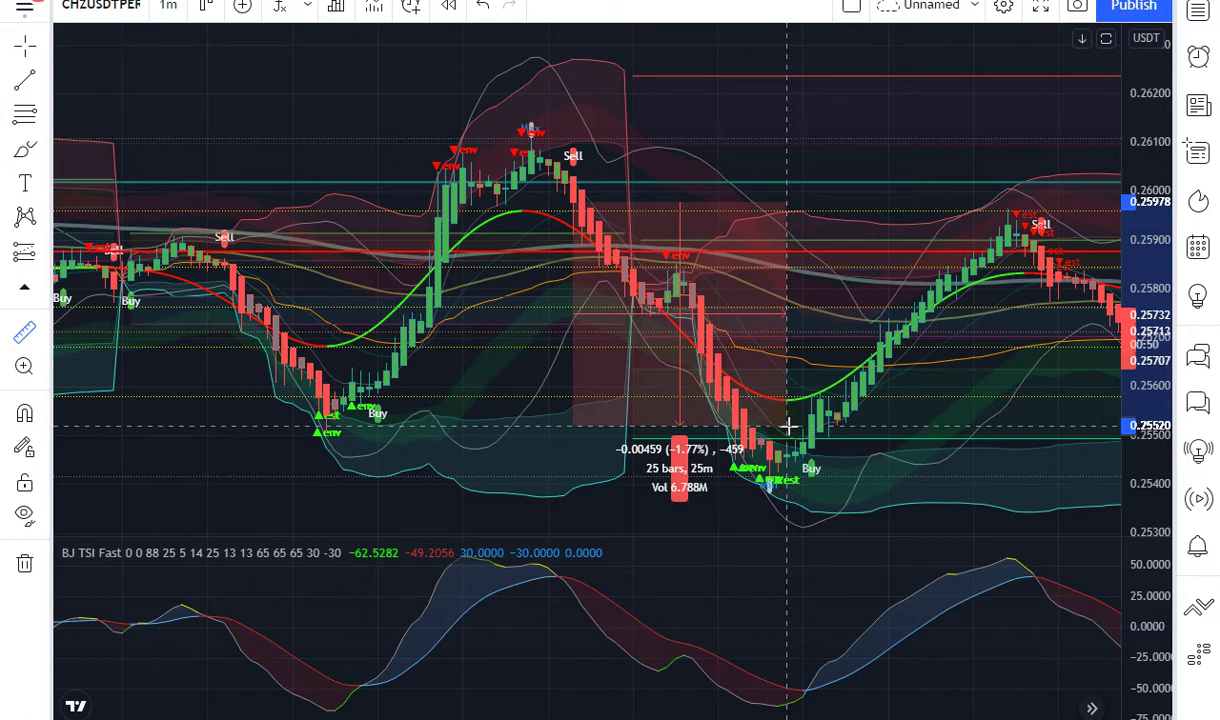
pyautogui.click(498, 316)
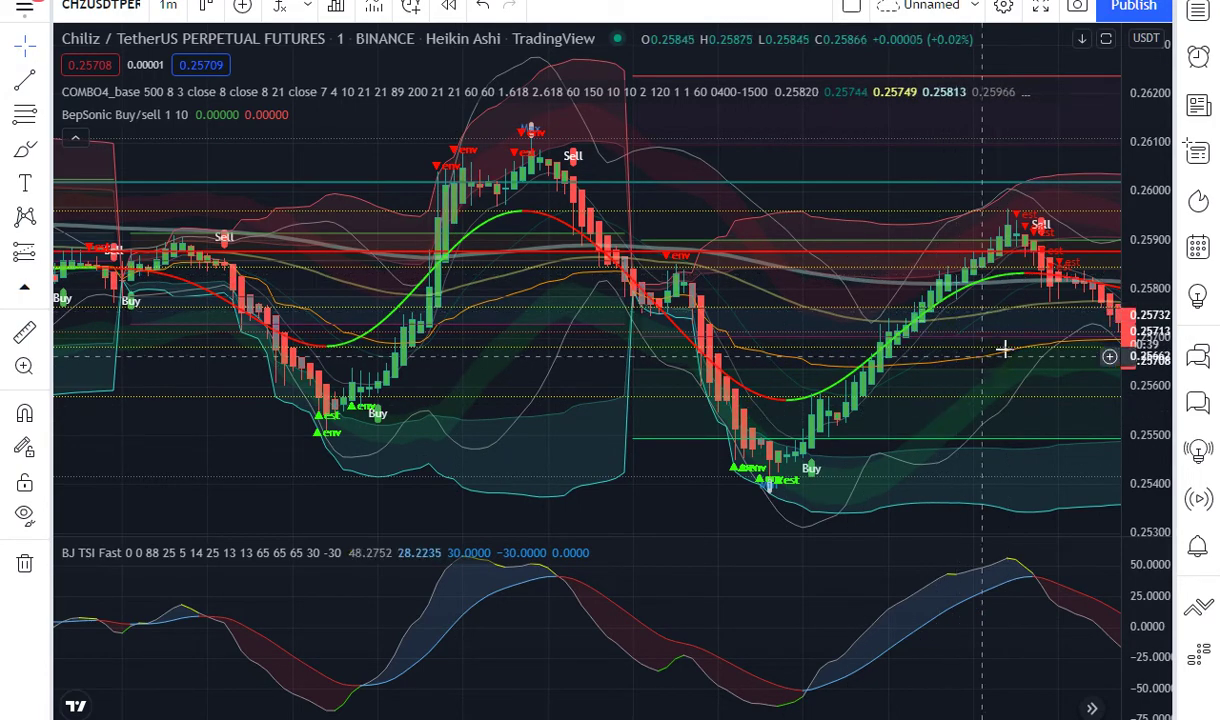
# Step: Pan the chart and measure the price rise after the Buy signal
pyautogui.moveTo(871, 354)
pyautogui.mouseDown()
pyautogui.moveTo(533, 337)
pyautogui.moveTo(787, 417)
pyautogui.mouseUp()
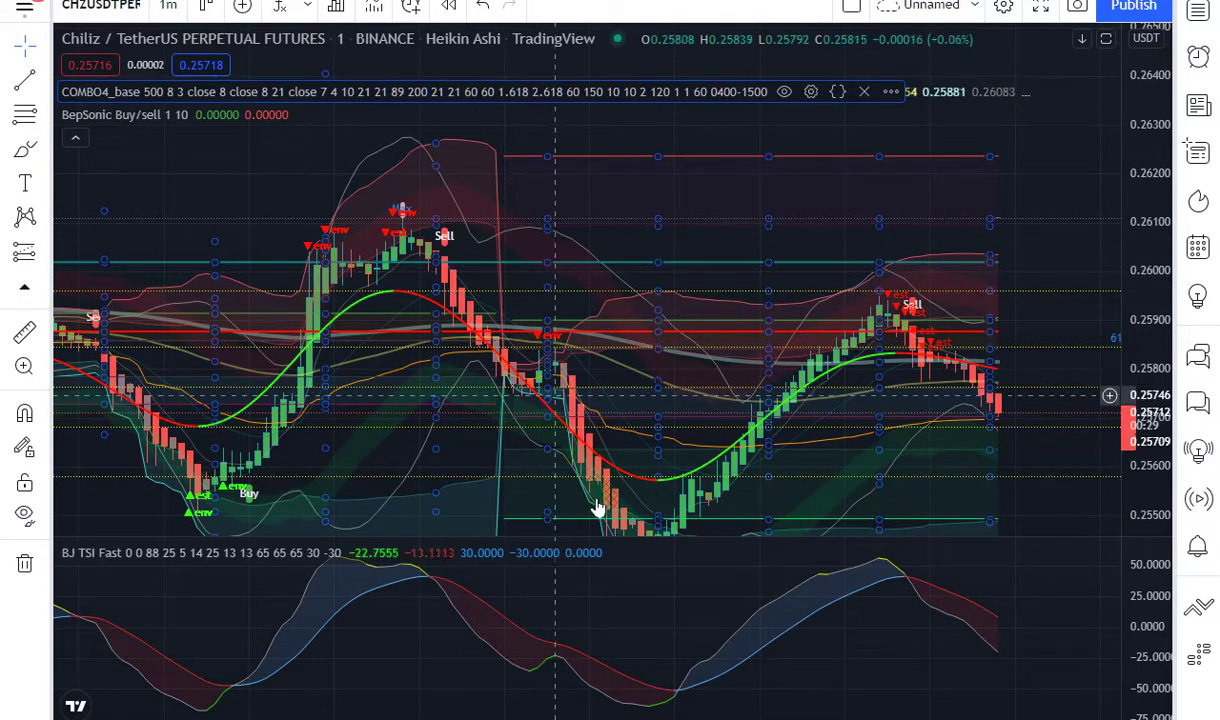
pyautogui.moveTo(597, 508)
pyautogui.mouseDown()
pyautogui.moveTo(668, 345)
pyautogui.moveTo(500, 245)
pyautogui.mouseUp()
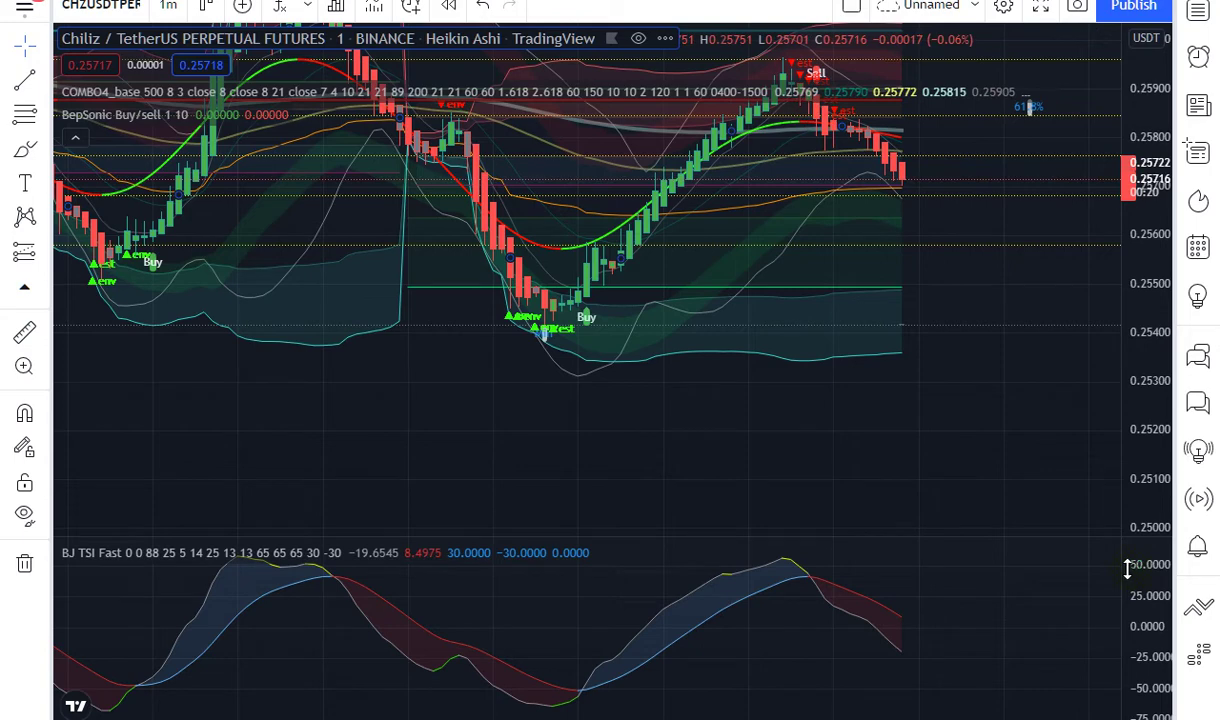
pyautogui.moveTo(566, 364); pyautogui.dragTo(658, 418)
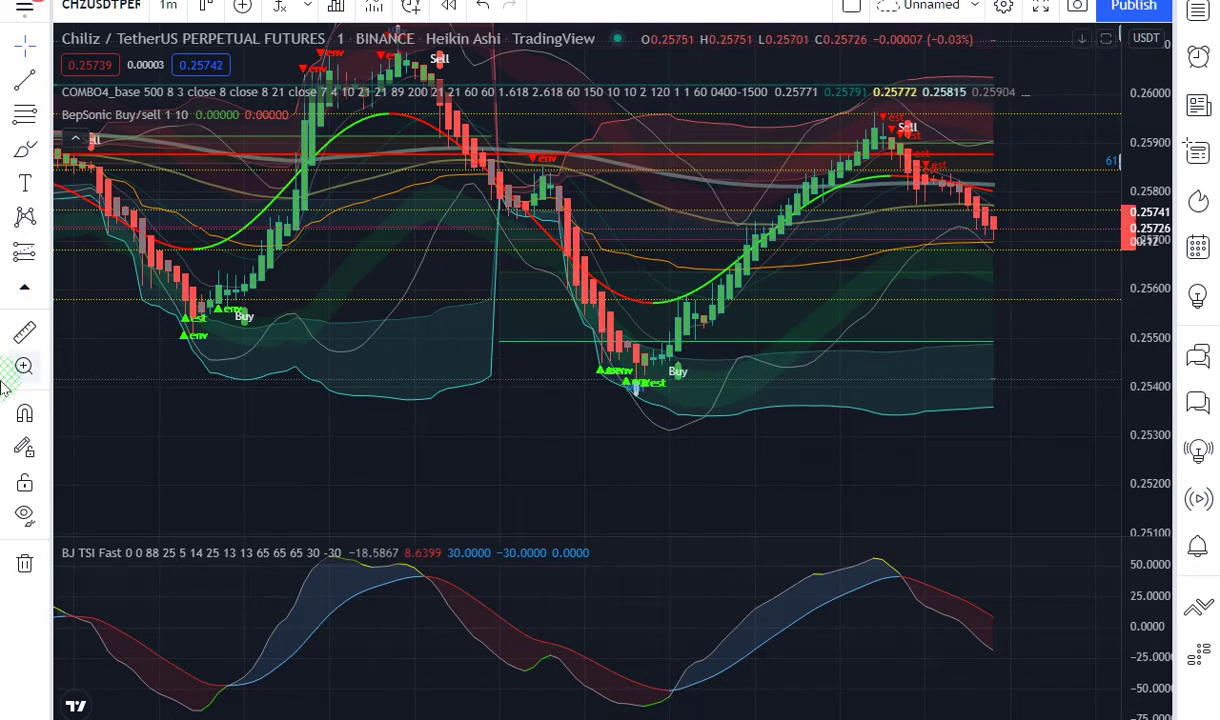
pyautogui.click(24, 331)
pyautogui.click(690, 340)
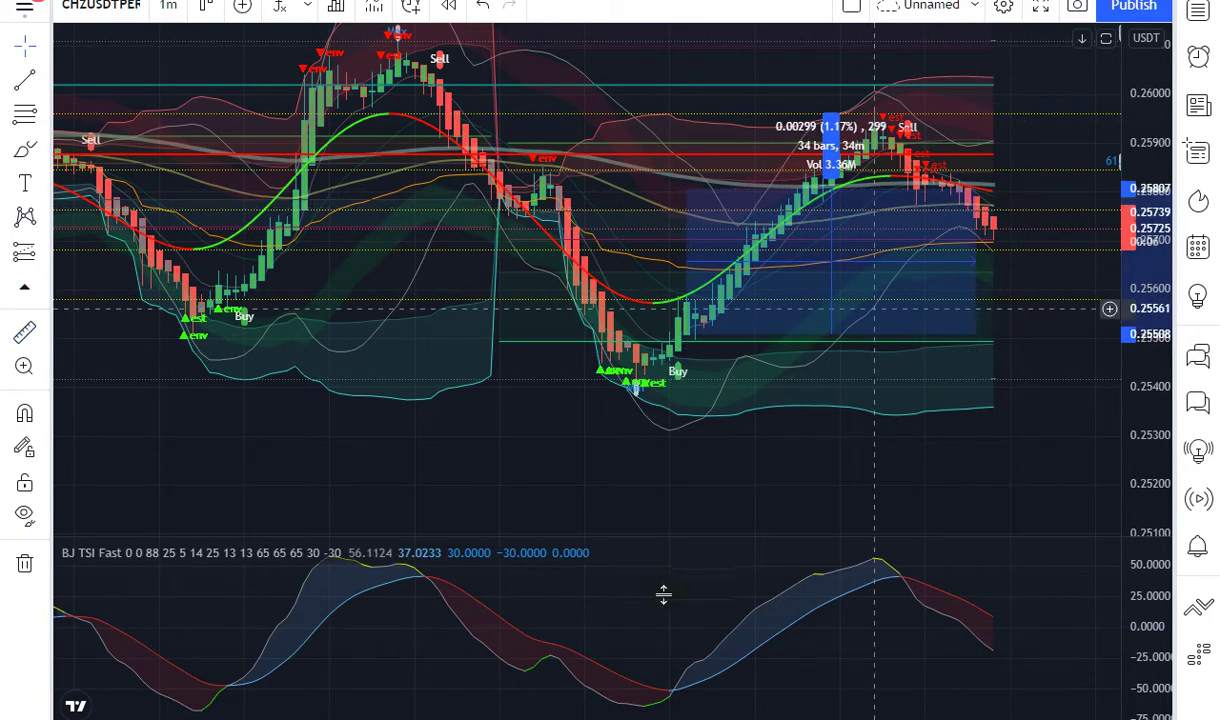
pyautogui.click(340, 325)
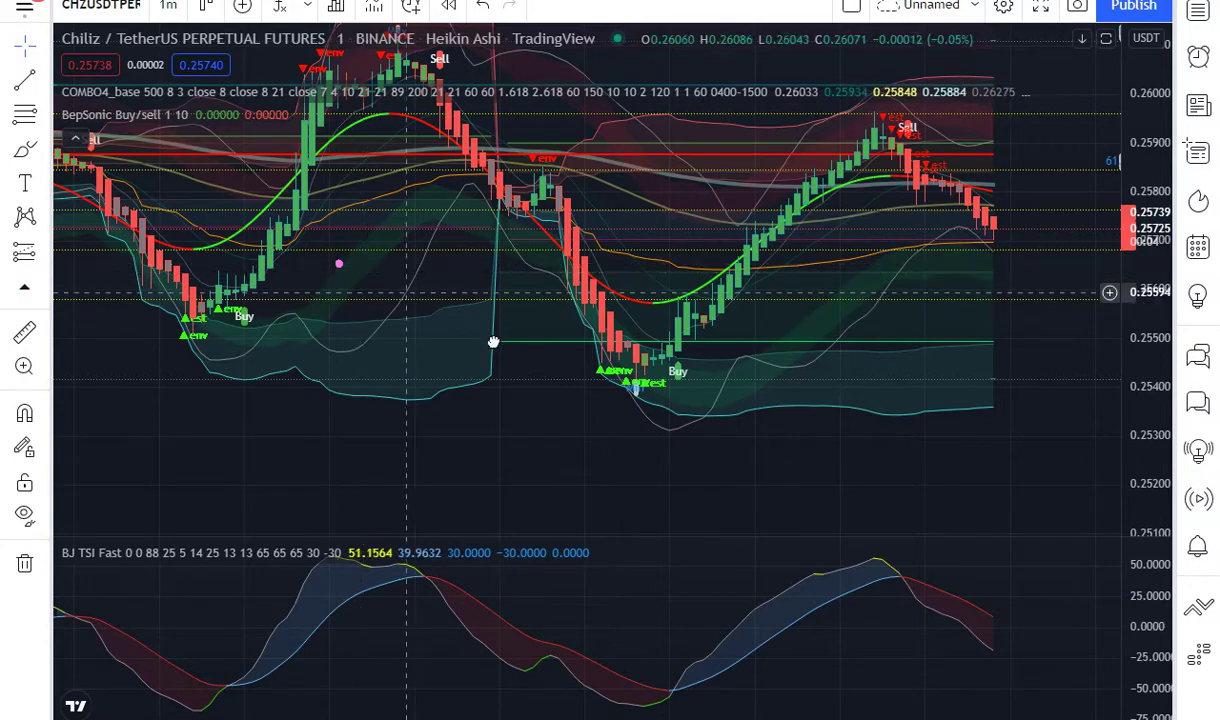
# Step: Bring newer 15-minute candles into view and bring up the chart type choices
pyautogui.moveTo(490, 341); pyautogui.dragTo(618, 438)
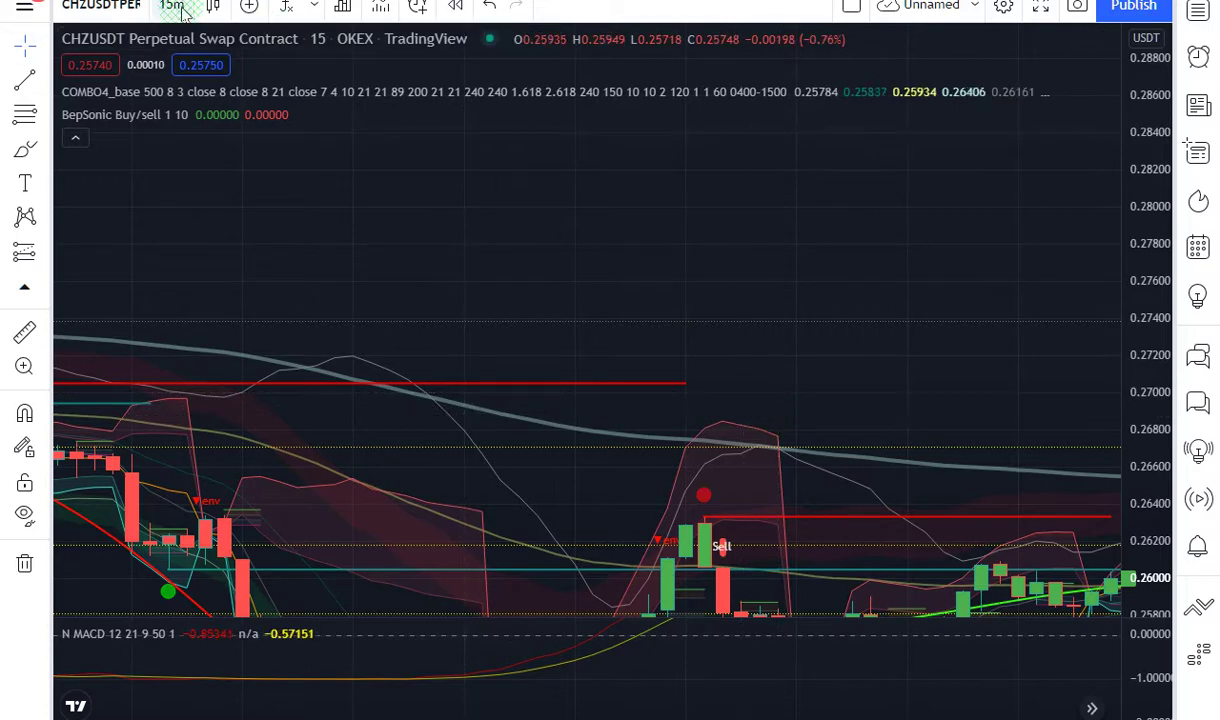
pyautogui.moveTo(852, 355); pyautogui.dragTo(652, 145)
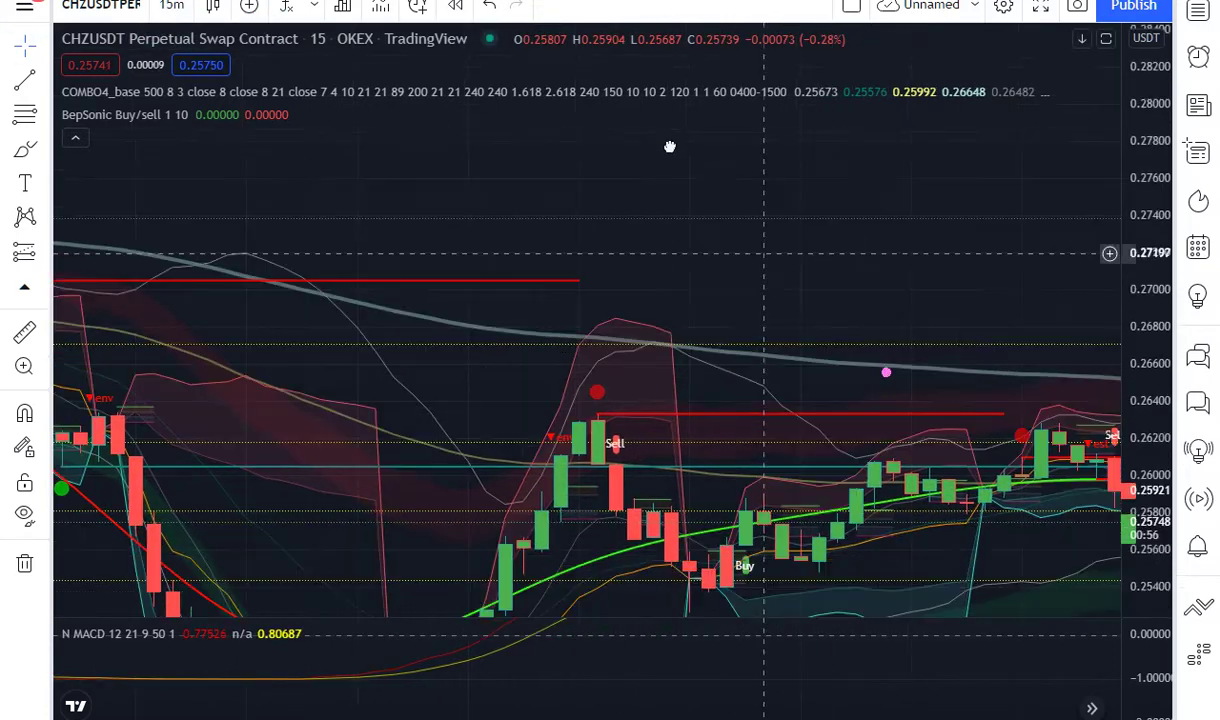
pyautogui.click(216, 10)
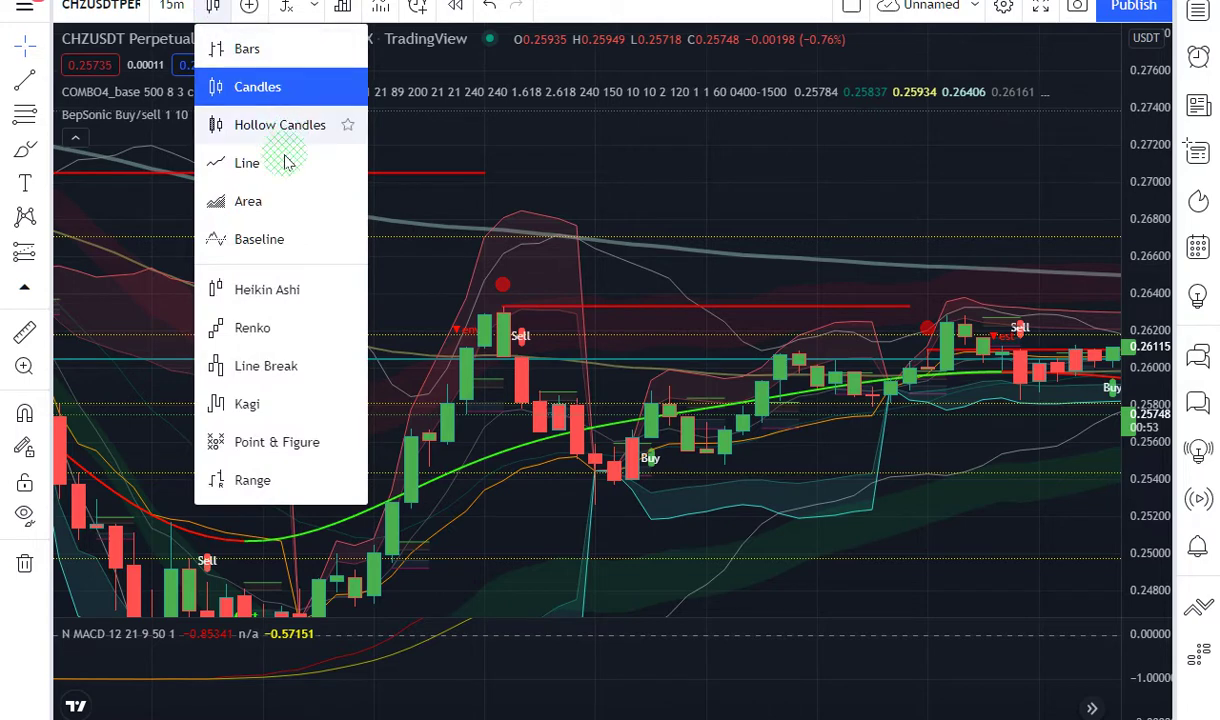
# Step: Switch the 15-minute chart to Heikin Ashi and enable BepSonic's Heikin Ashi signals option
pyautogui.click(182, 240)
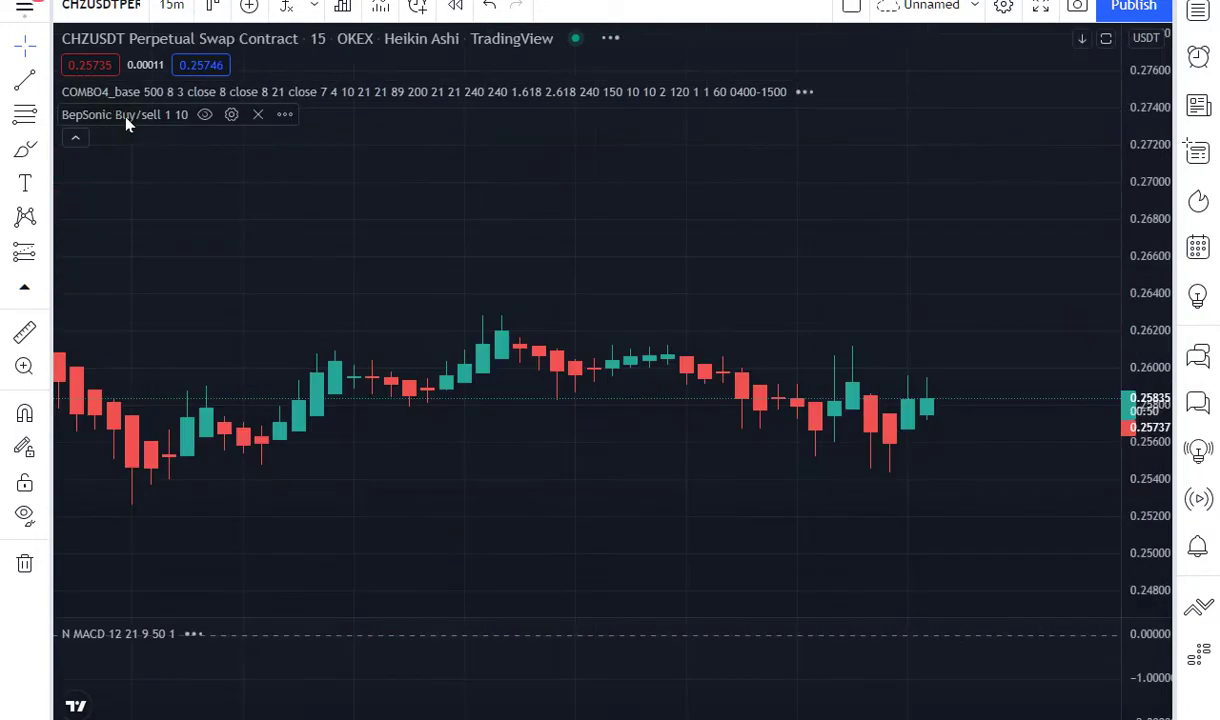
pyautogui.click(231, 115)
pyautogui.click(716, 456)
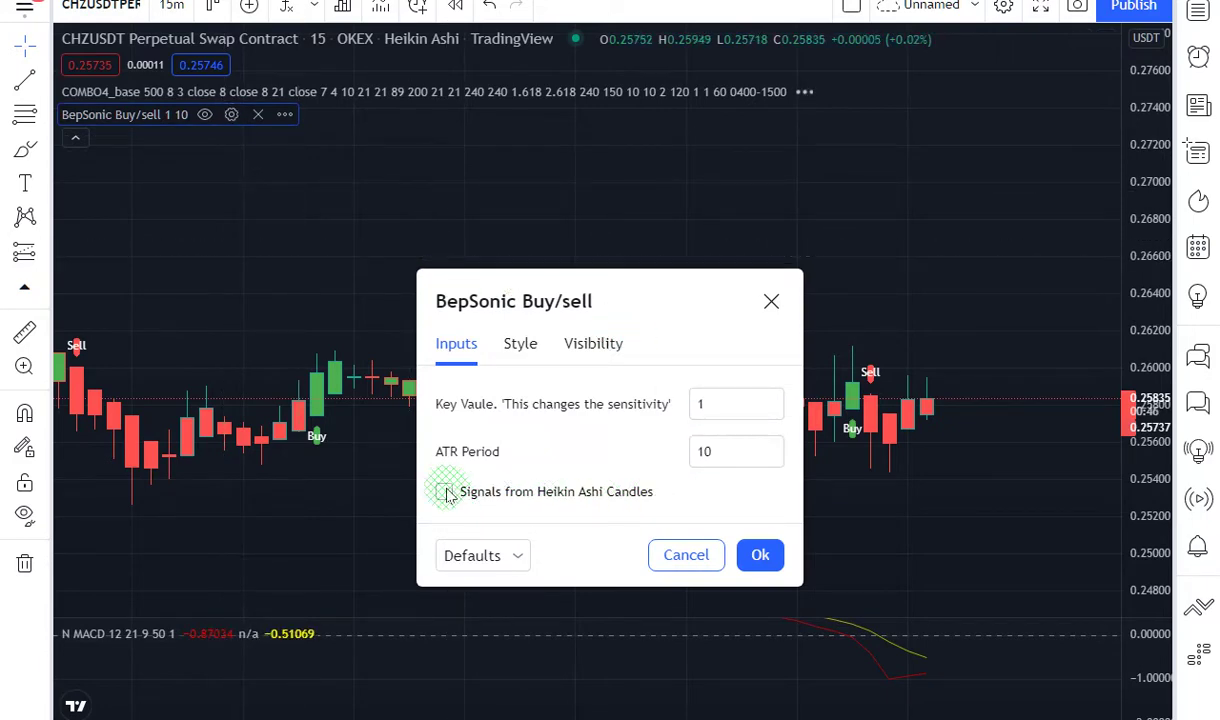
# Step: Confirm the BepSonic settings (Key Value 1, ATR Period 10) and pan to earlier candles
pyautogui.click(761, 556)
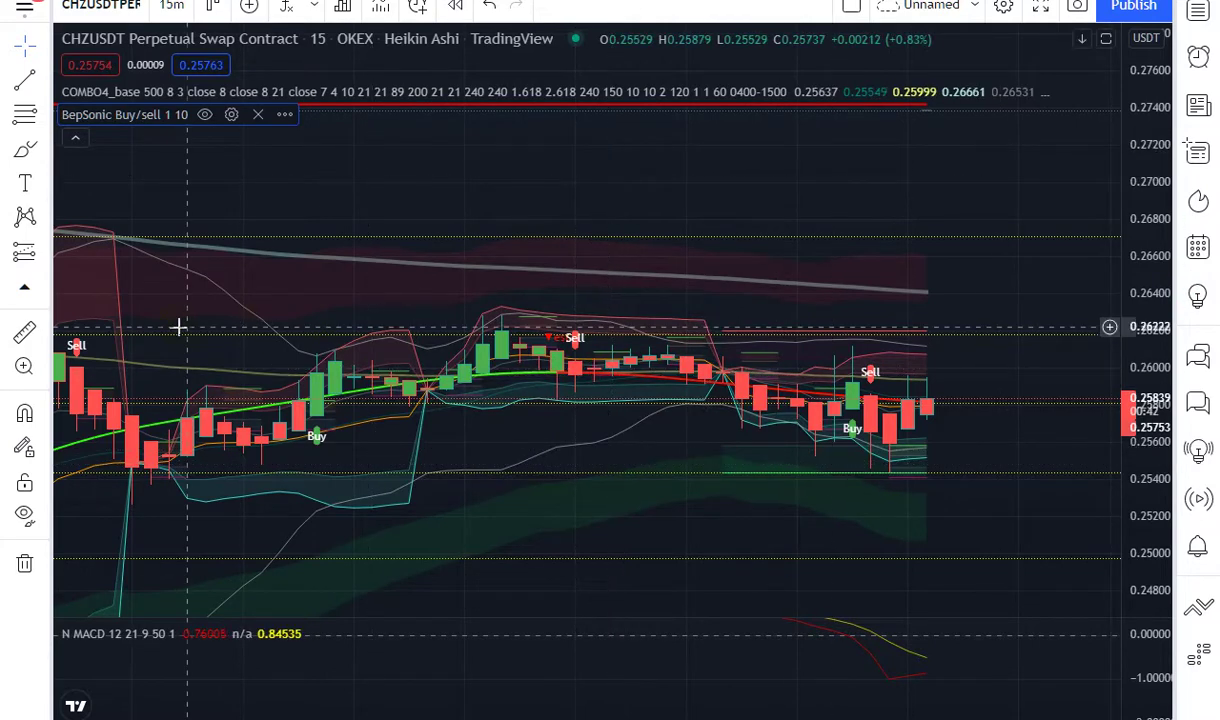
pyautogui.moveTo(177, 327); pyautogui.dragTo(454, 311)
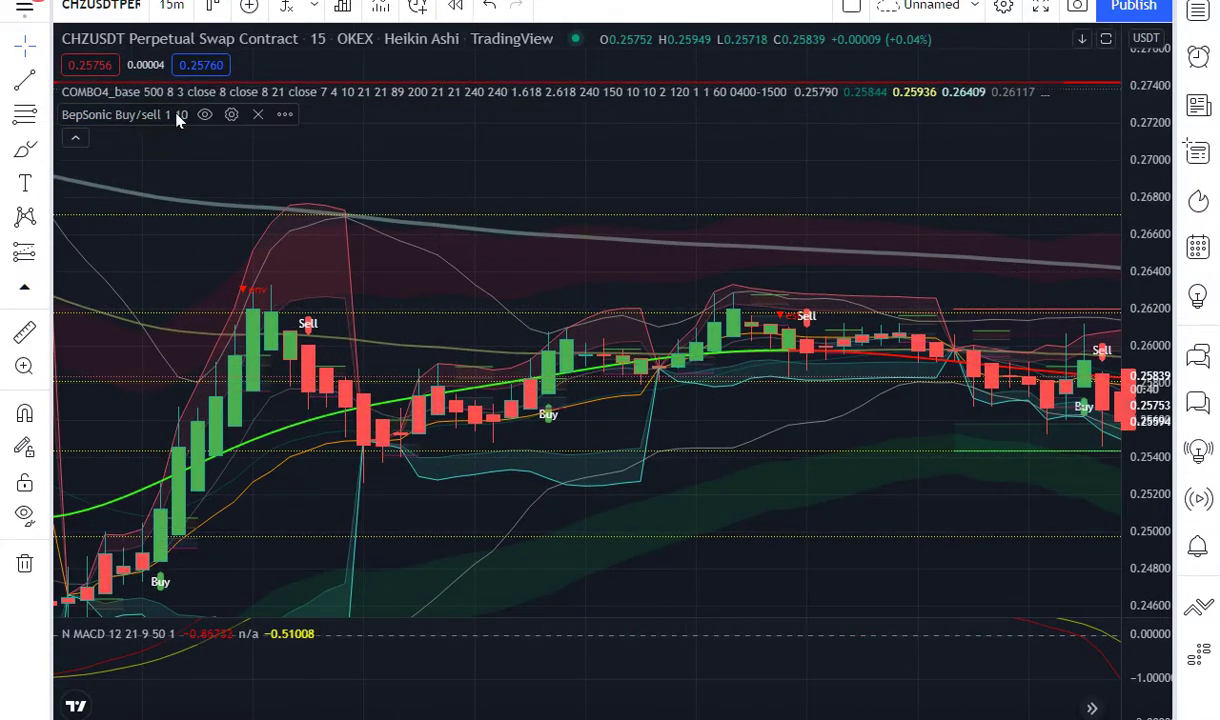
pyautogui.click(231, 115)
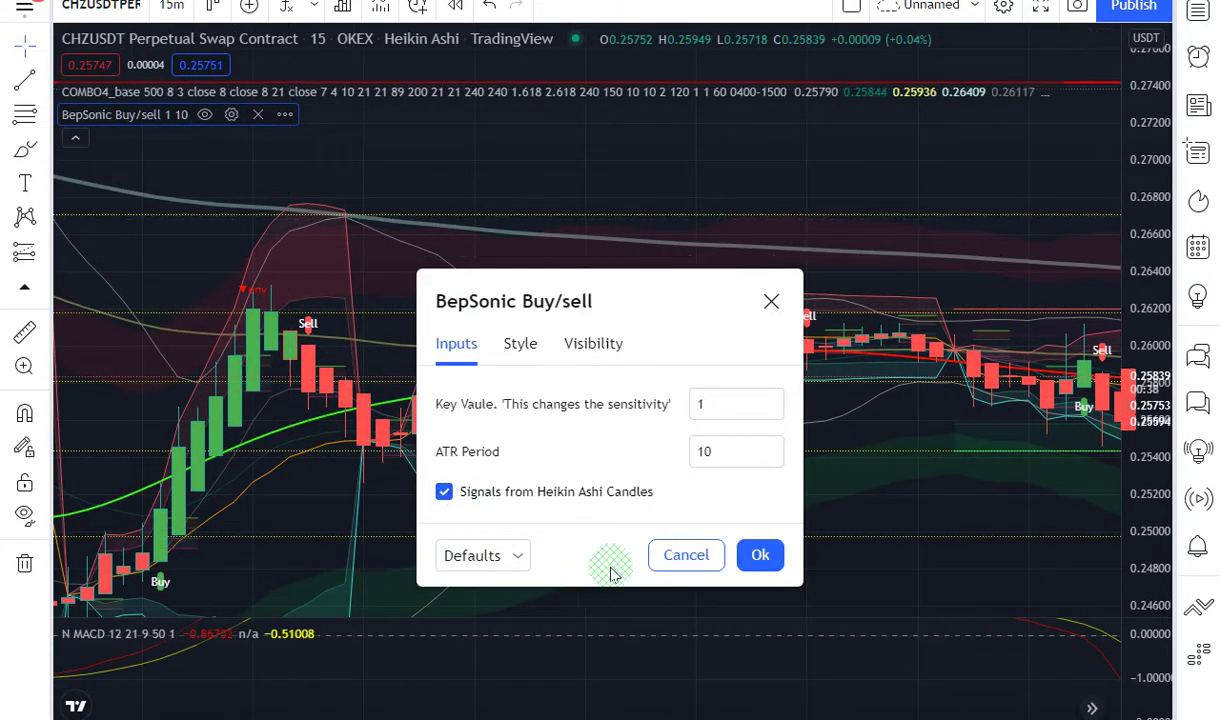
# Step: Close the BepSonic settings unchanged and centre the 15-minute chart's sharp dip and Buy label
pyautogui.click(765, 570)
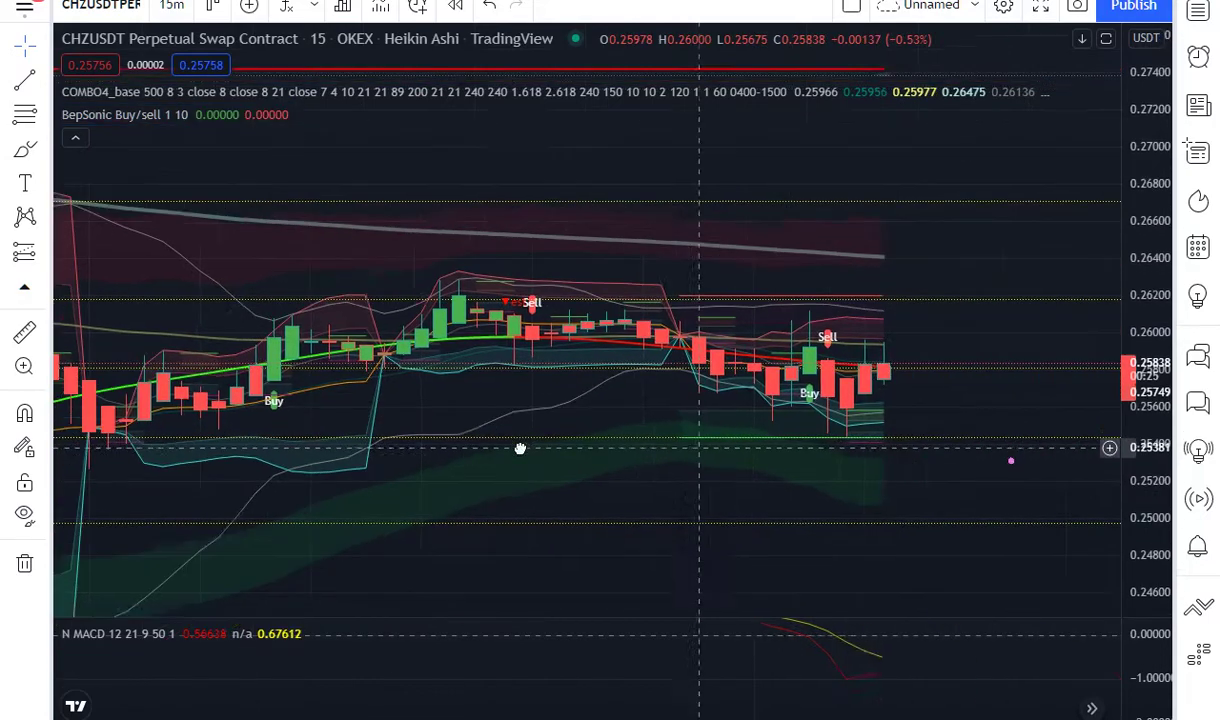
pyautogui.moveTo(1013, 460); pyautogui.dragTo(604, 484)
pyautogui.moveTo(625, 329); pyautogui.dragTo(907, 651)
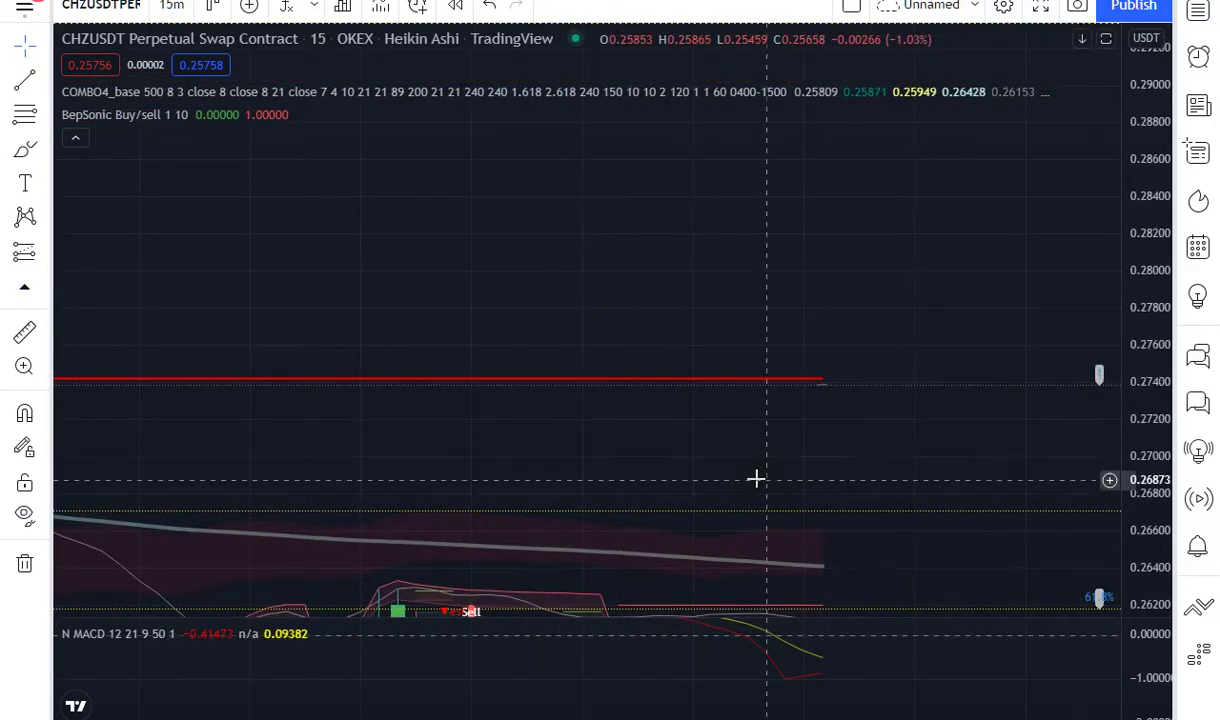
pyautogui.moveTo(755, 479); pyautogui.dragTo(634, 251)
pyautogui.moveTo(759, 575); pyautogui.dragTo(686, 189)
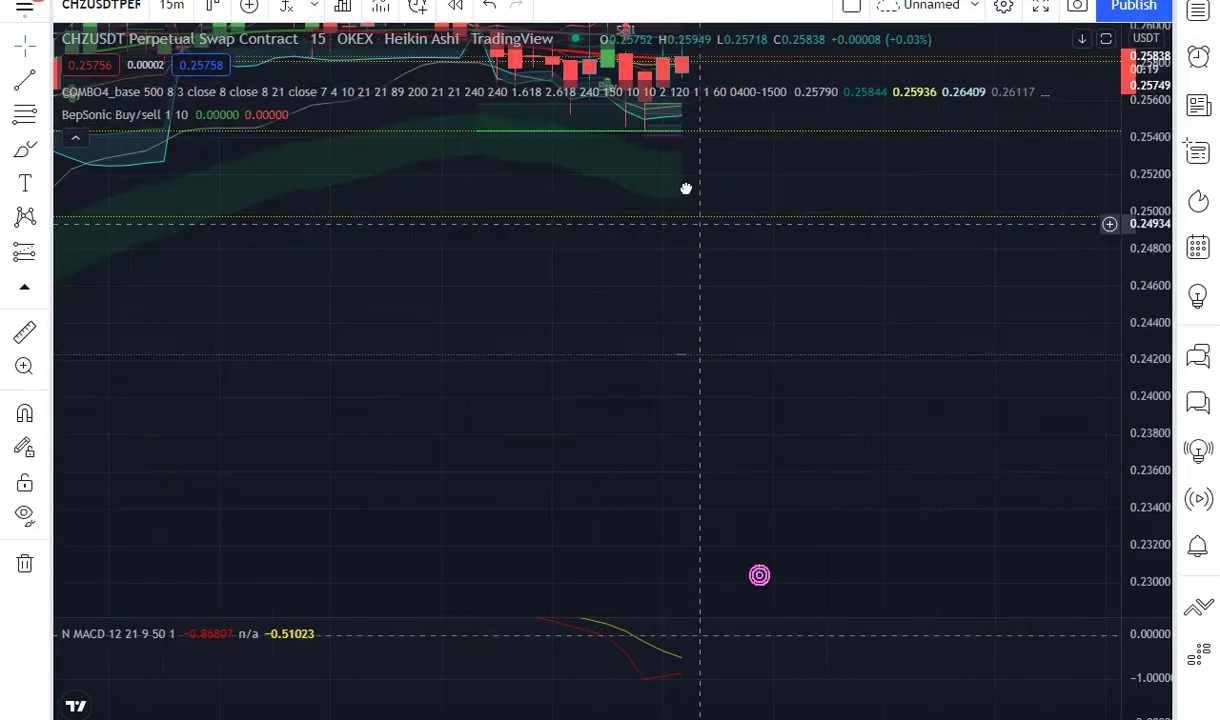
pyautogui.moveTo(517, 354); pyautogui.dragTo(1128, 403)
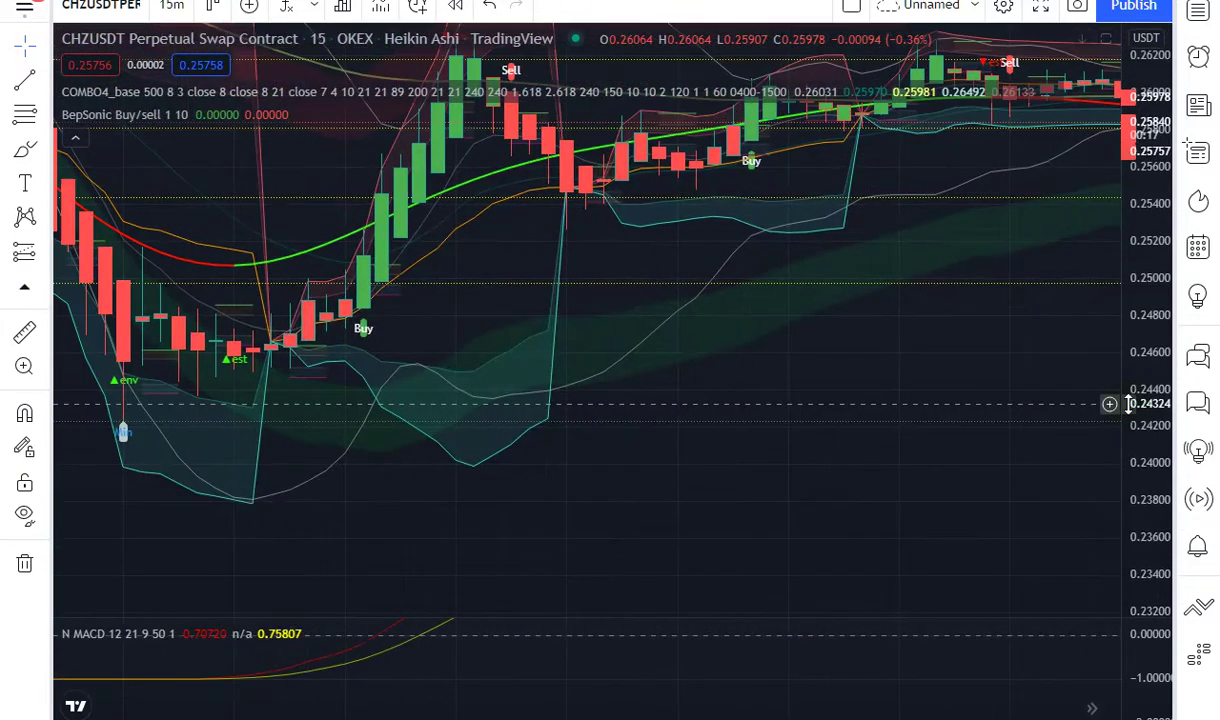
pyautogui.moveTo(128, 458)
pyautogui.mouseDown()
pyautogui.moveTo(447, 711)
pyautogui.moveTo(354, 668)
pyautogui.mouseUp()
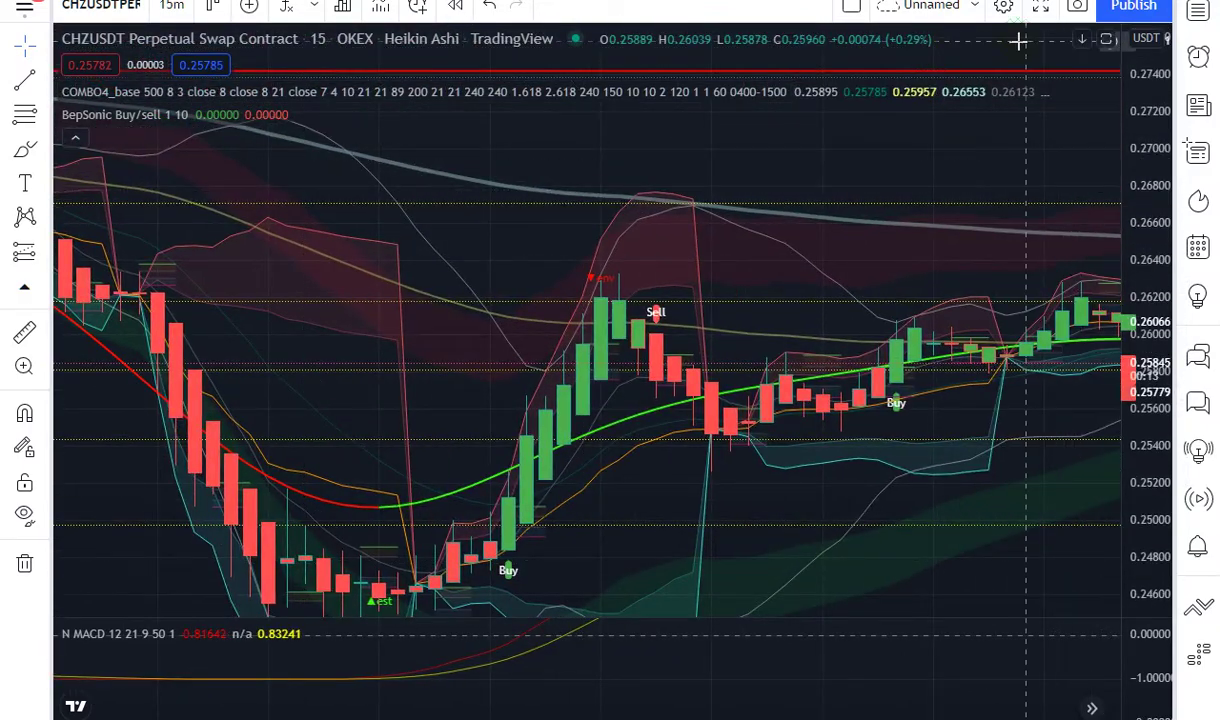
pyautogui.moveTo(414, 400); pyautogui.dragTo(575, 156)
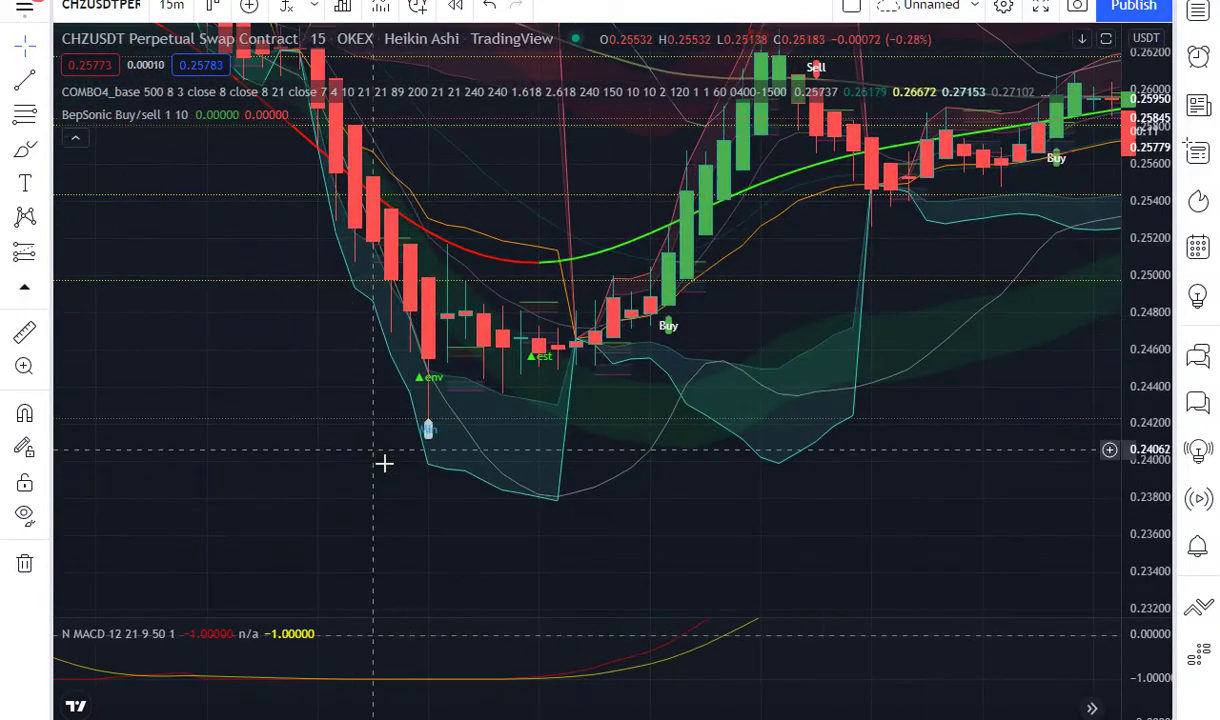
pyautogui.moveTo(523, 265)
pyautogui.mouseDown()
pyautogui.moveTo(559, 310)
pyautogui.moveTo(618, 298)
pyautogui.mouseUp()
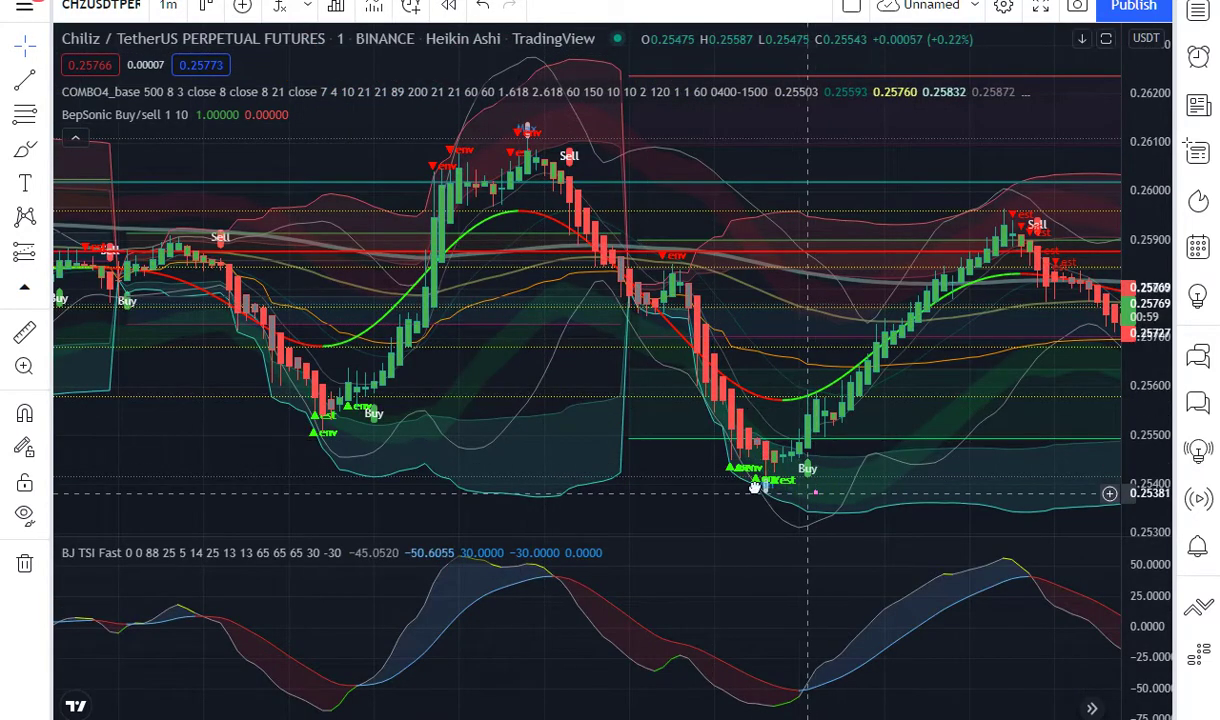
# Step: Pan and zoom the 1-minute Binance Heikin Ashi chart to show earlier Buy/Sell signals
pyautogui.moveTo(757, 485); pyautogui.dragTo(590, 482)
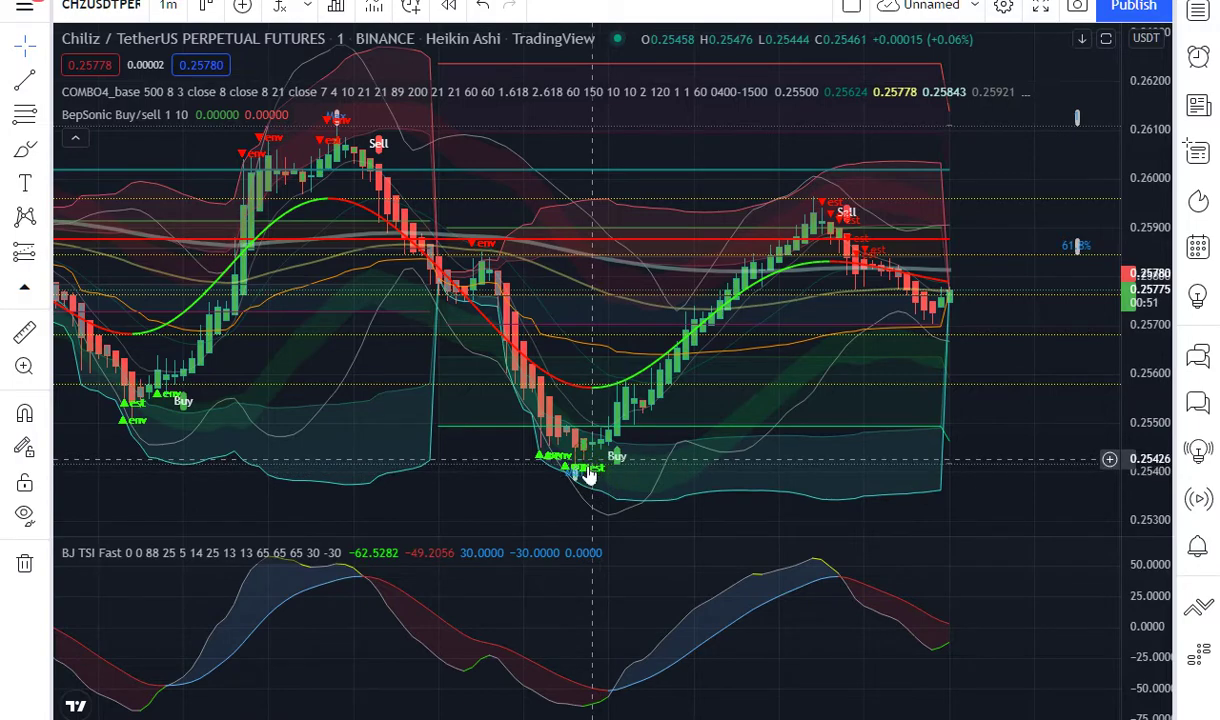
pyautogui.scroll(2, 1038, 340)
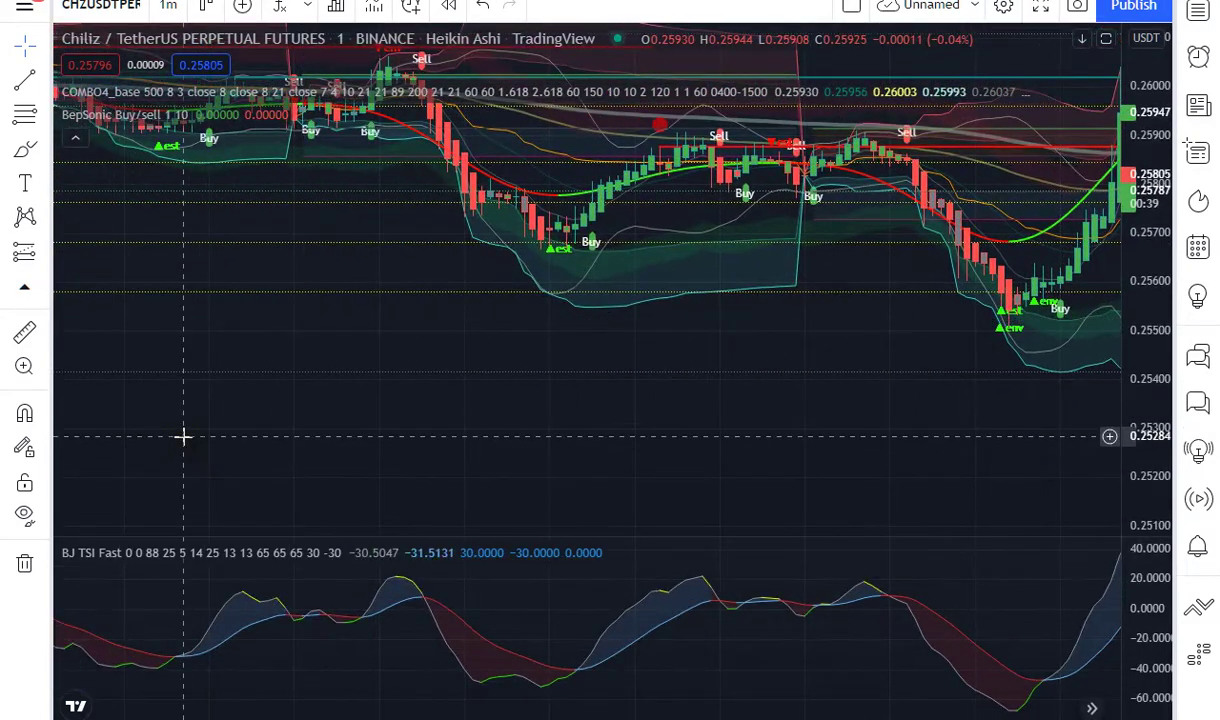
pyautogui.moveTo(183, 436); pyautogui.dragTo(343, 415)
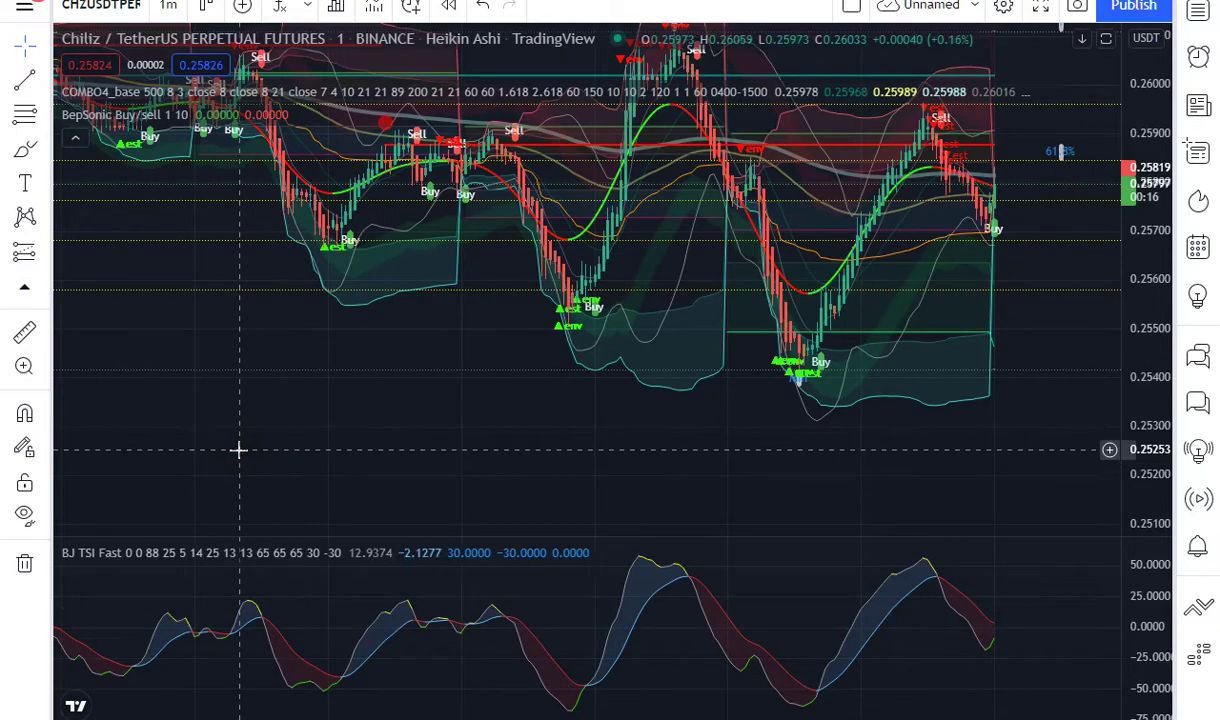
pyautogui.moveTo(234, 449); pyautogui.dragTo(169, 705)
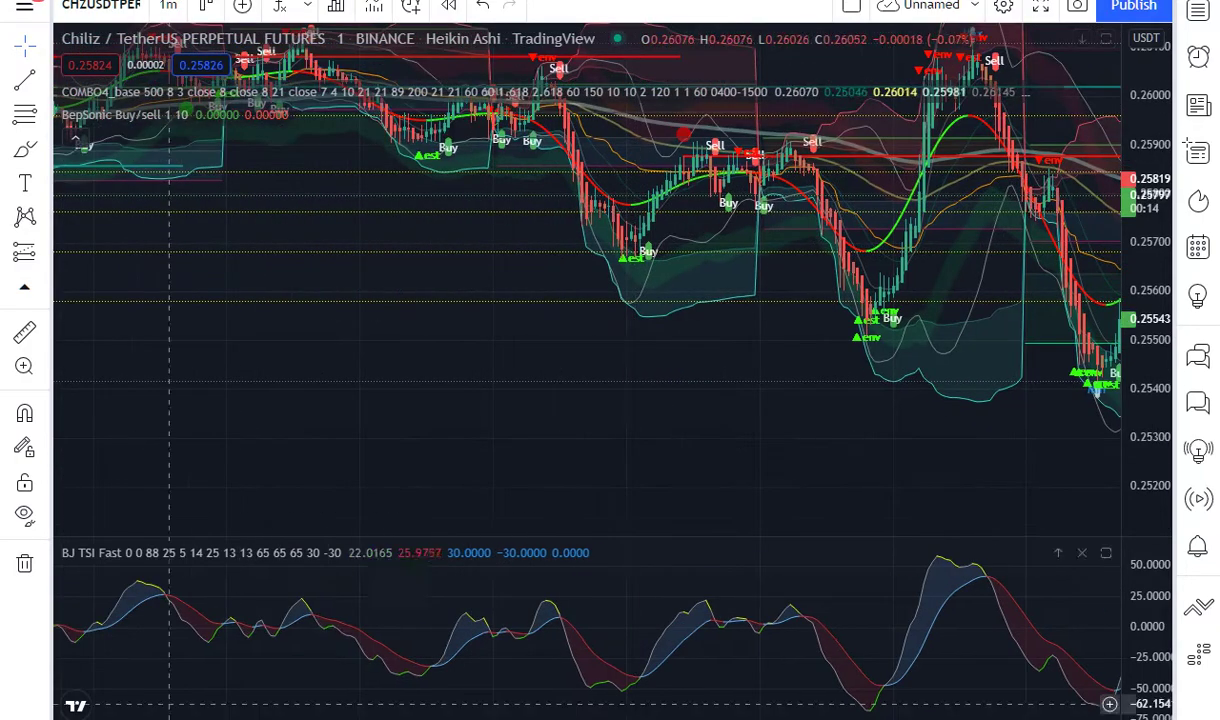
# Step: Pan the 1-minute CHZUSDT Heikin Ashi chart to the dip near 0.2410 and its Buy labels around 0.2450
pyautogui.scroll(-5, 483, 451)
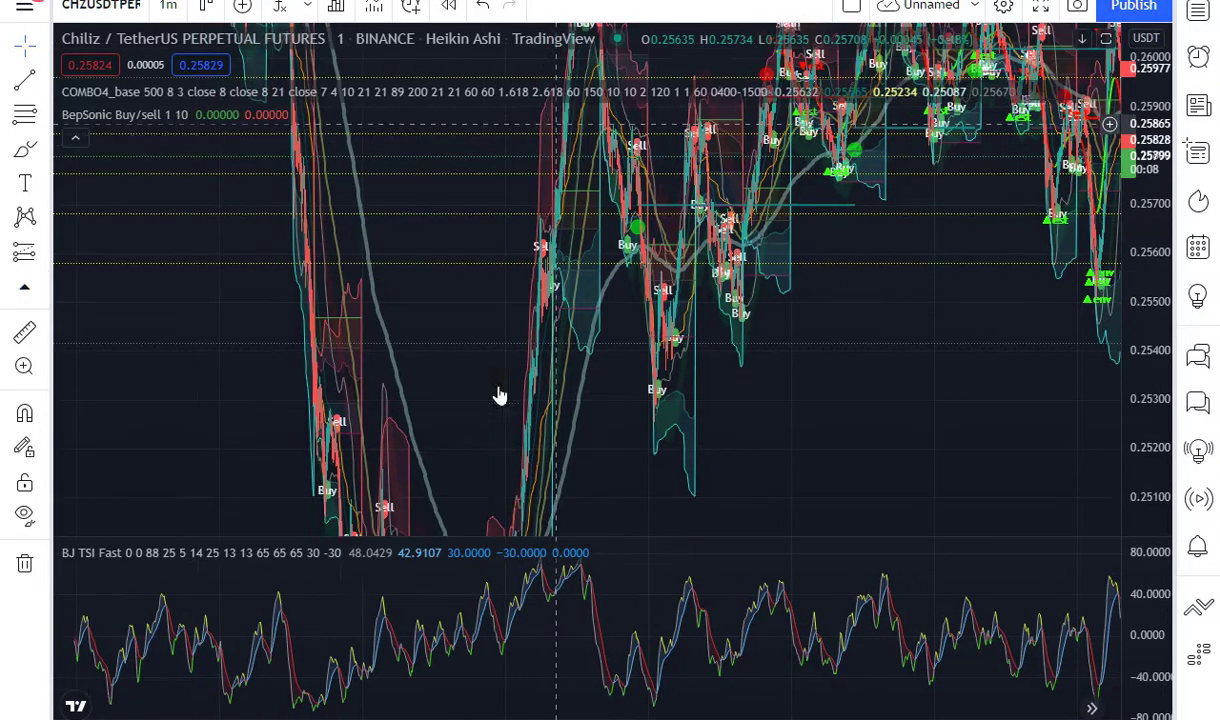
pyautogui.hscroll(-2, 498, 395)
pyautogui.moveTo(481, 506)
pyautogui.mouseDown()
pyautogui.moveTo(660, 263)
pyautogui.moveTo(204, 482)
pyautogui.moveTo(122, 553)
pyautogui.mouseUp()
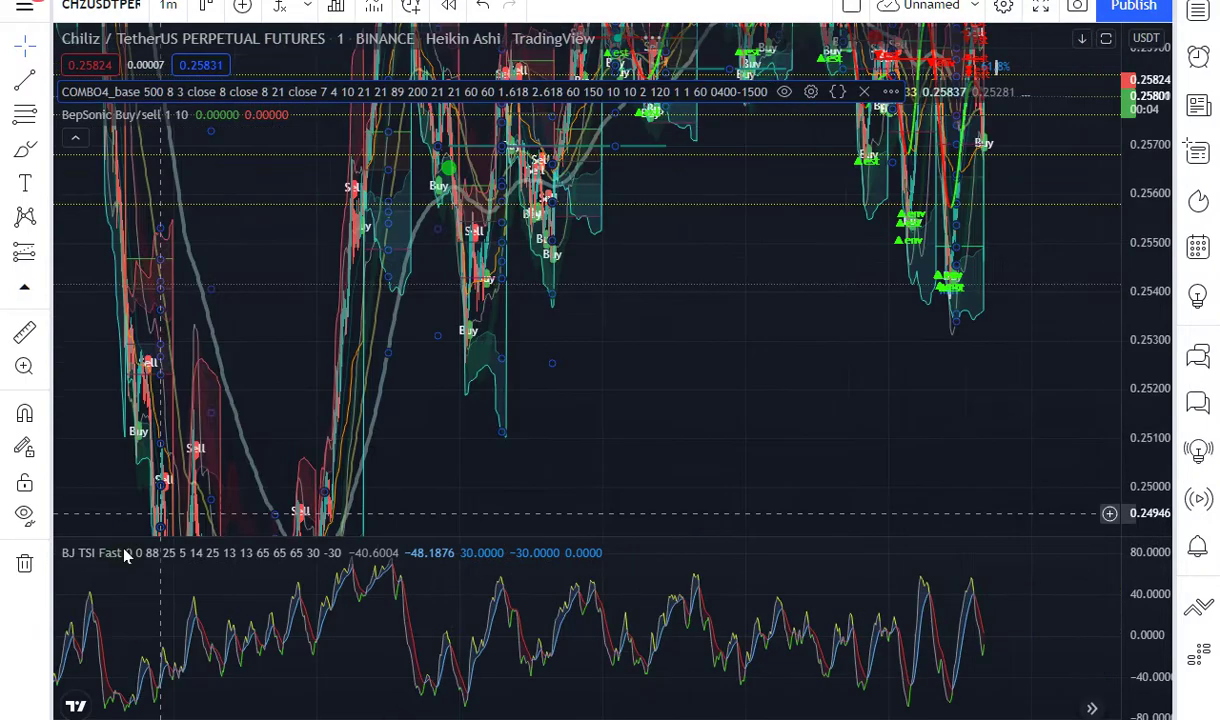
pyautogui.moveTo(1016, 398); pyautogui.dragTo(761, 398)
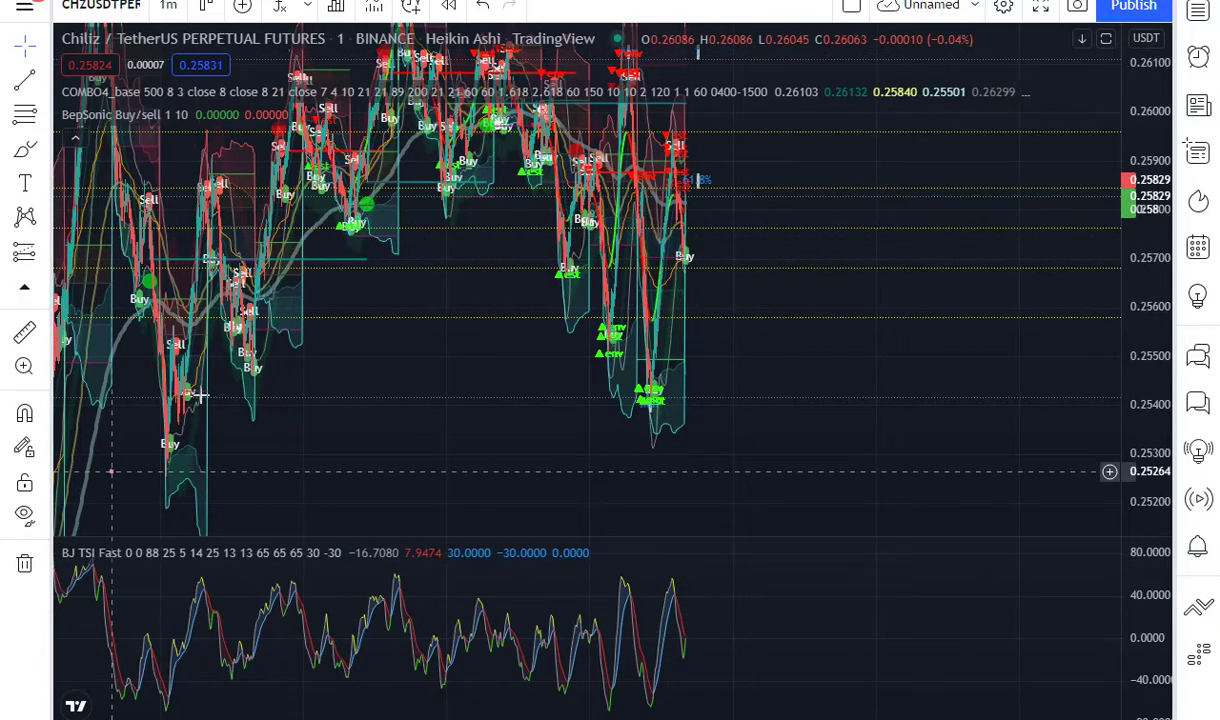
pyautogui.moveTo(200, 395); pyautogui.dragTo(885, 123)
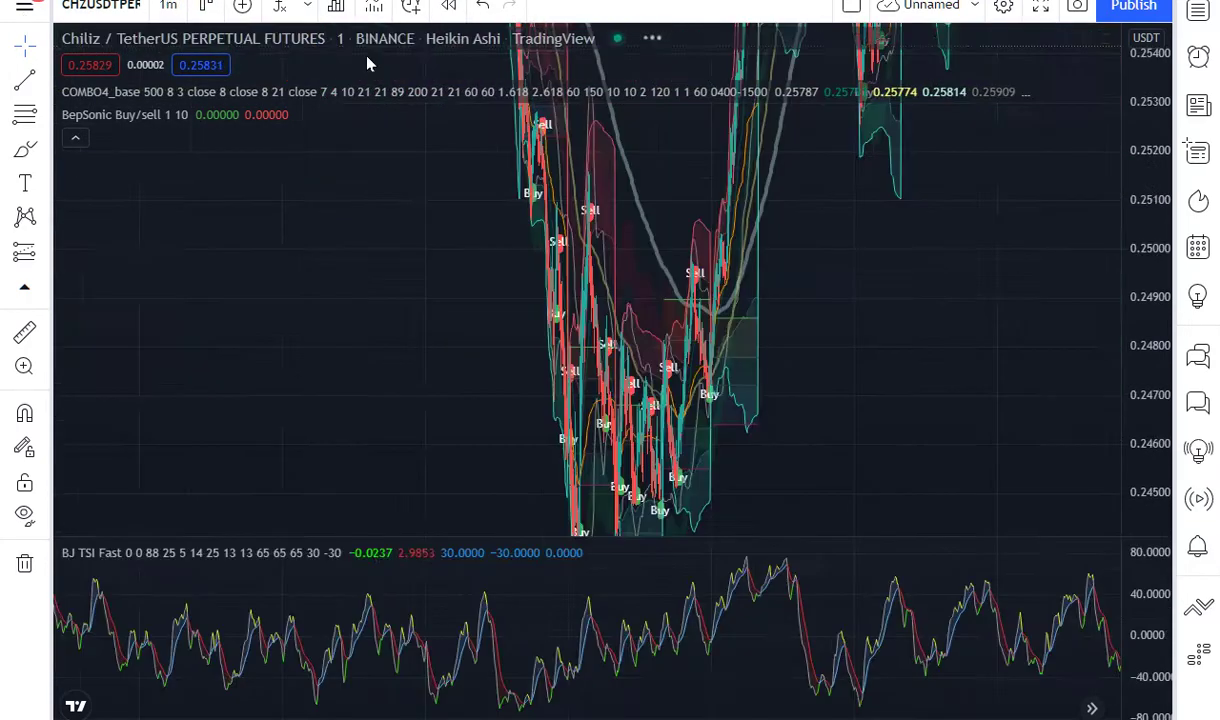
pyautogui.moveTo(475, 437); pyautogui.dragTo(478, 100)
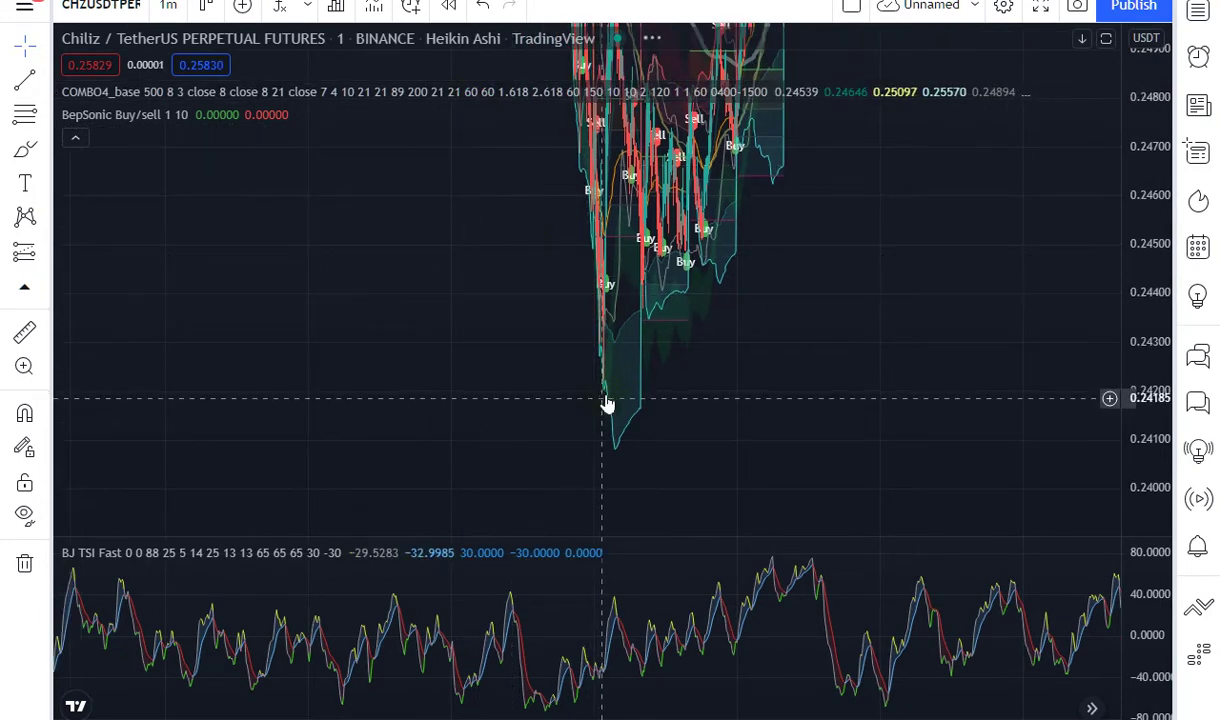
pyautogui.moveTo(595, 430)
pyautogui.mouseDown()
pyautogui.moveTo(220, 490)
pyautogui.moveTo(606, 450)
pyautogui.moveTo(228, 425)
pyautogui.mouseUp()
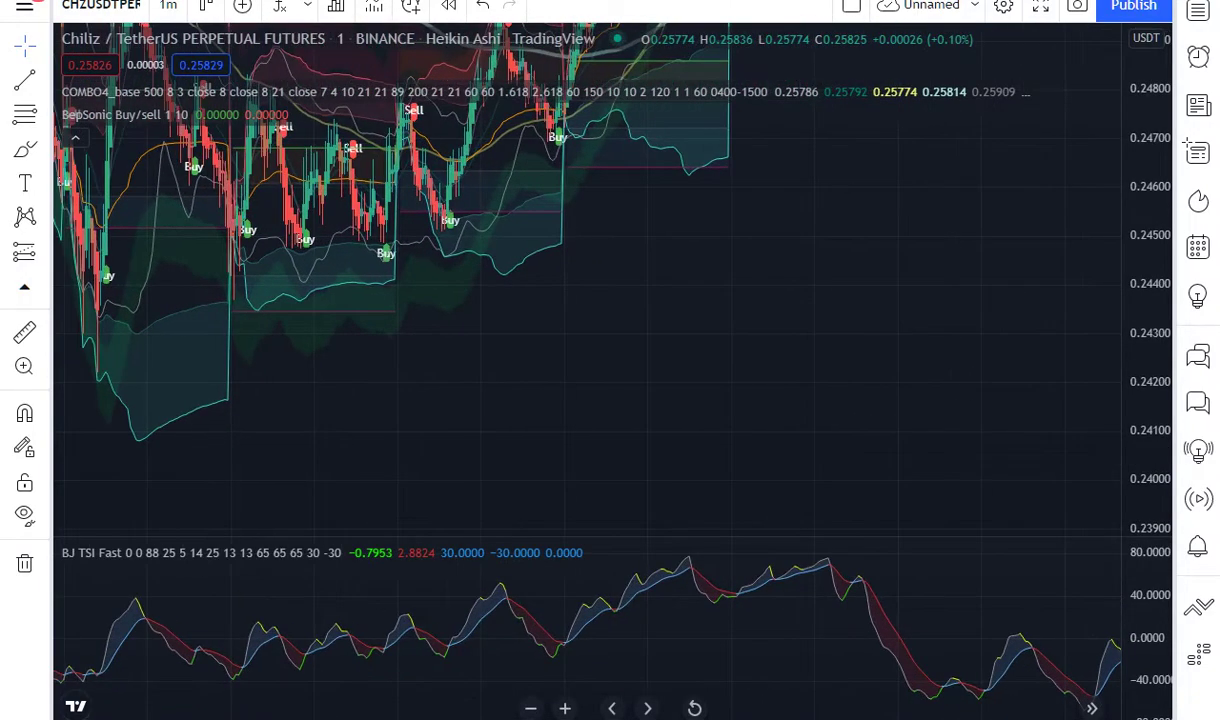
# Step: Stretch the 1-minute candles wider along the time axis and zoom in on earlier history
pyautogui.moveTo(327, 404); pyautogui.dragTo(877, 412)
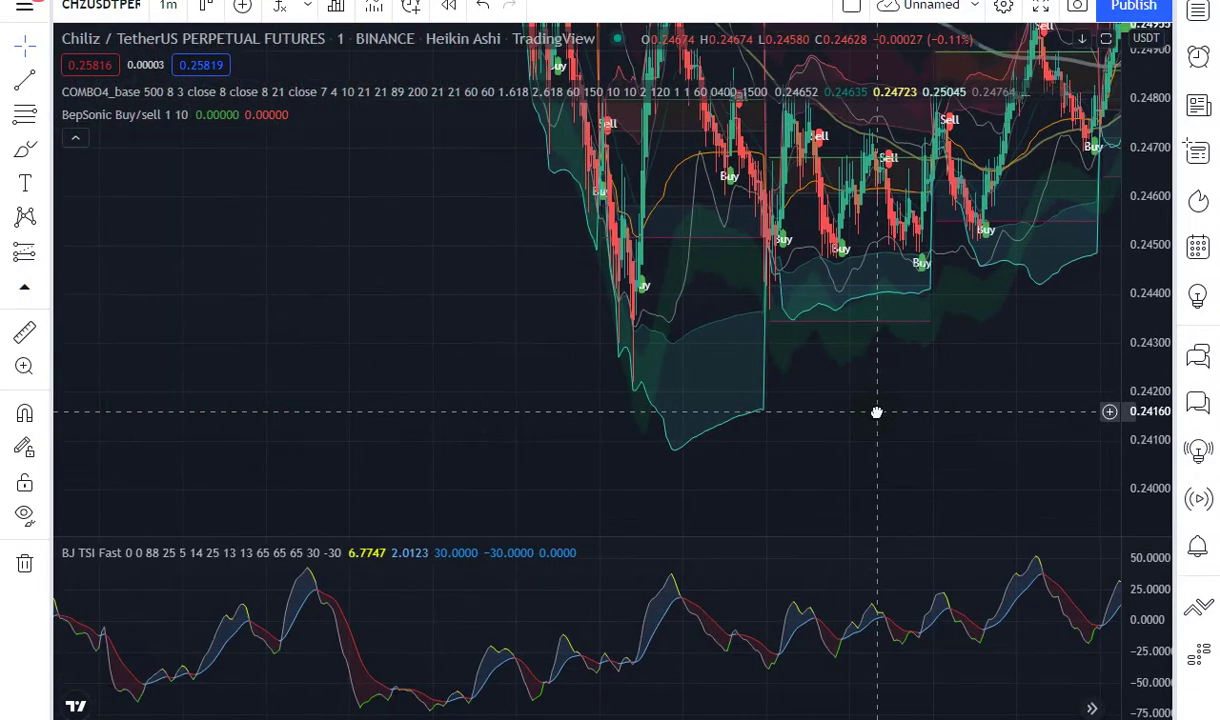
pyautogui.moveTo(660, 480); pyautogui.dragTo(223, 485)
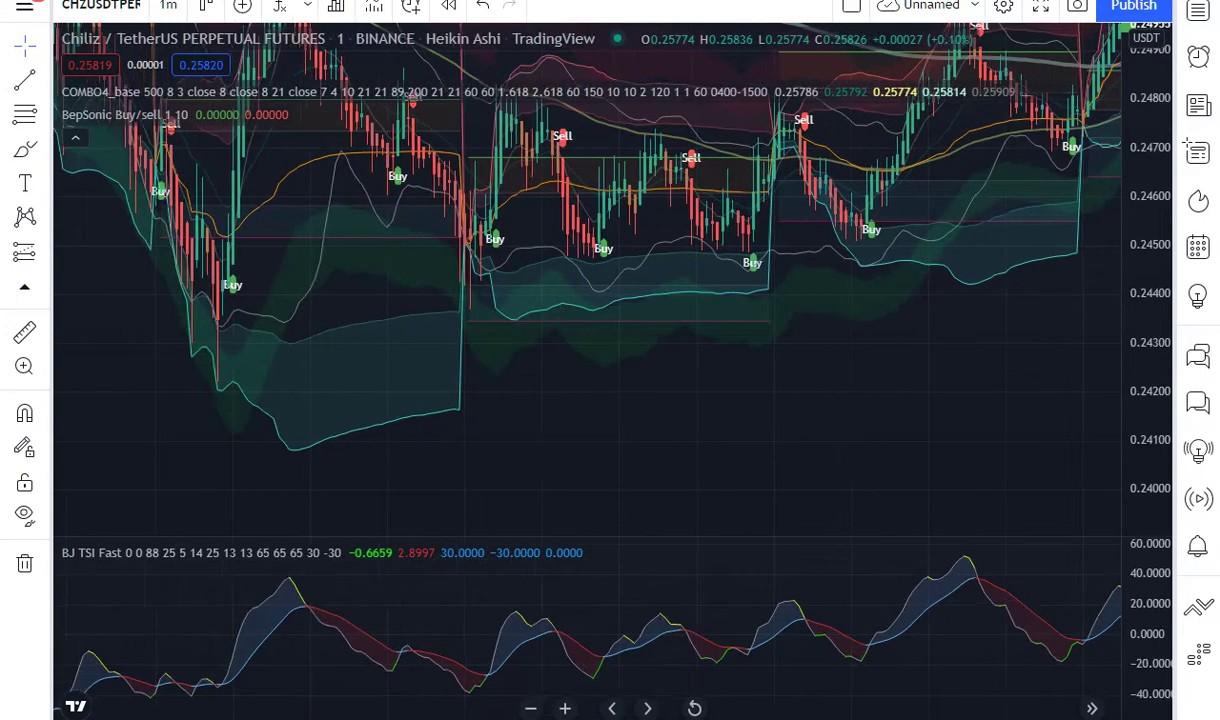
pyautogui.moveTo(412, 470); pyautogui.dragTo(840, 520)
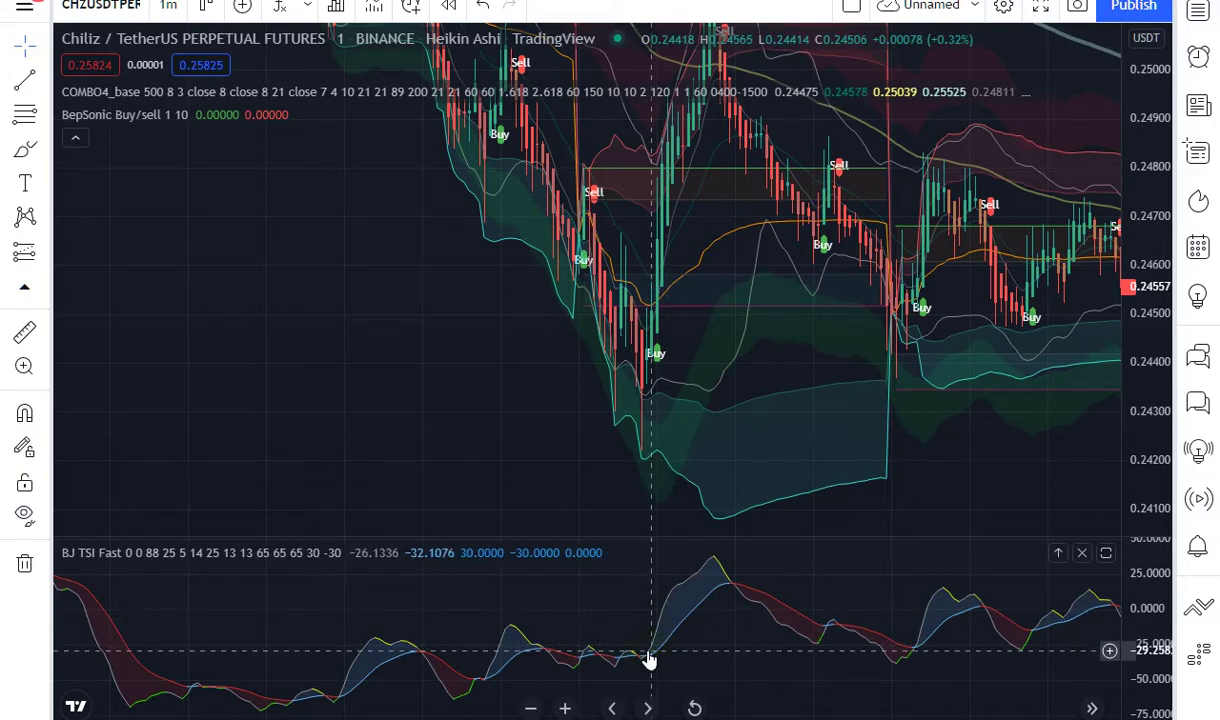
pyautogui.moveTo(631, 705); pyautogui.dragTo(149, 705)
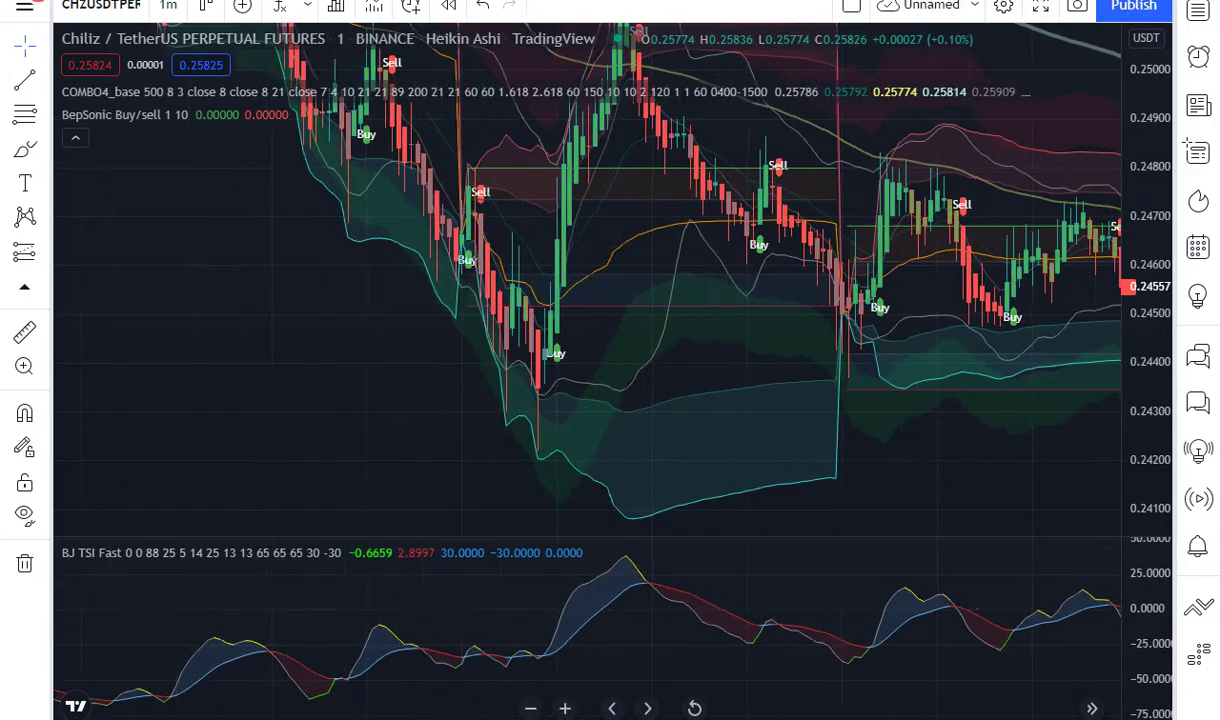
pyautogui.moveTo(391, 463); pyautogui.dragTo(781, 532)
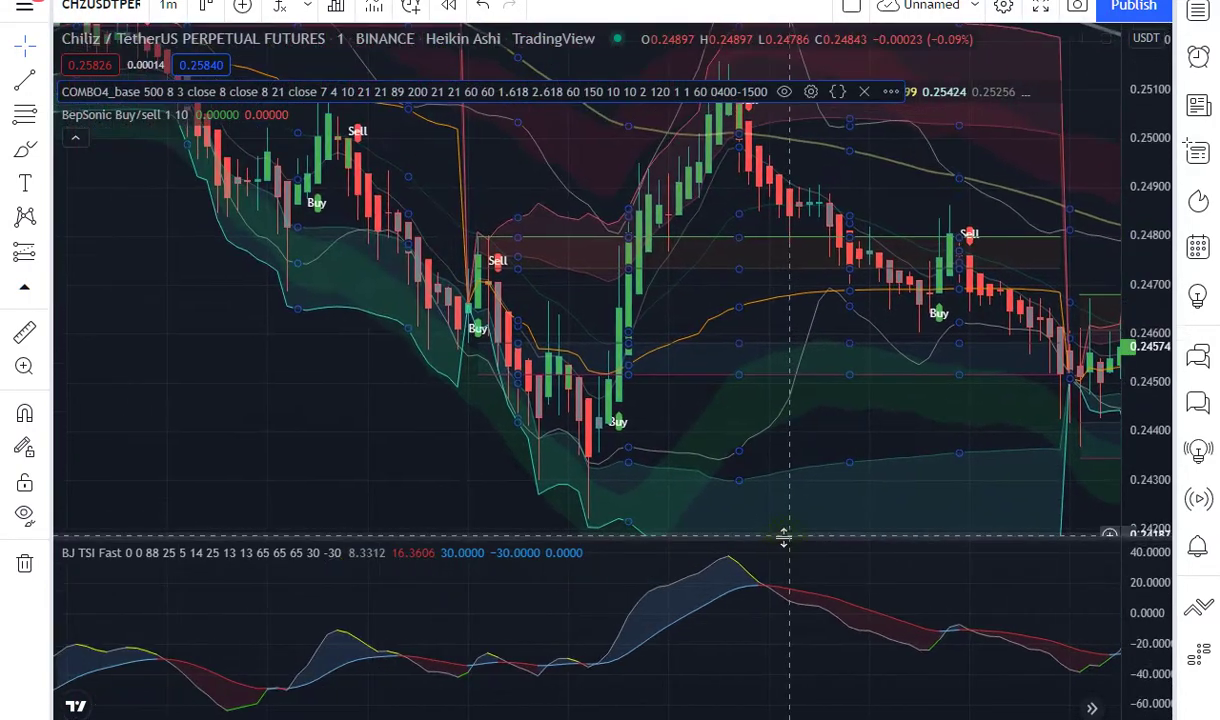
pyautogui.scroll(4, 300, 513)
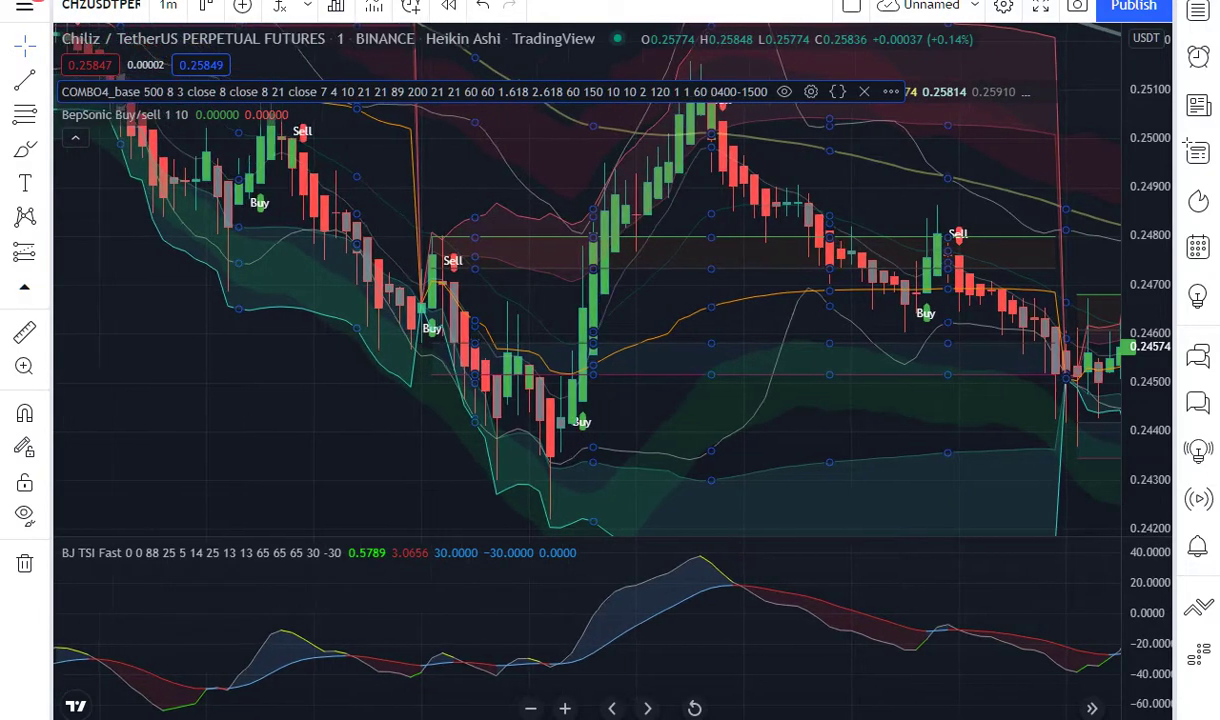
pyautogui.scroll(1, 300, 513)
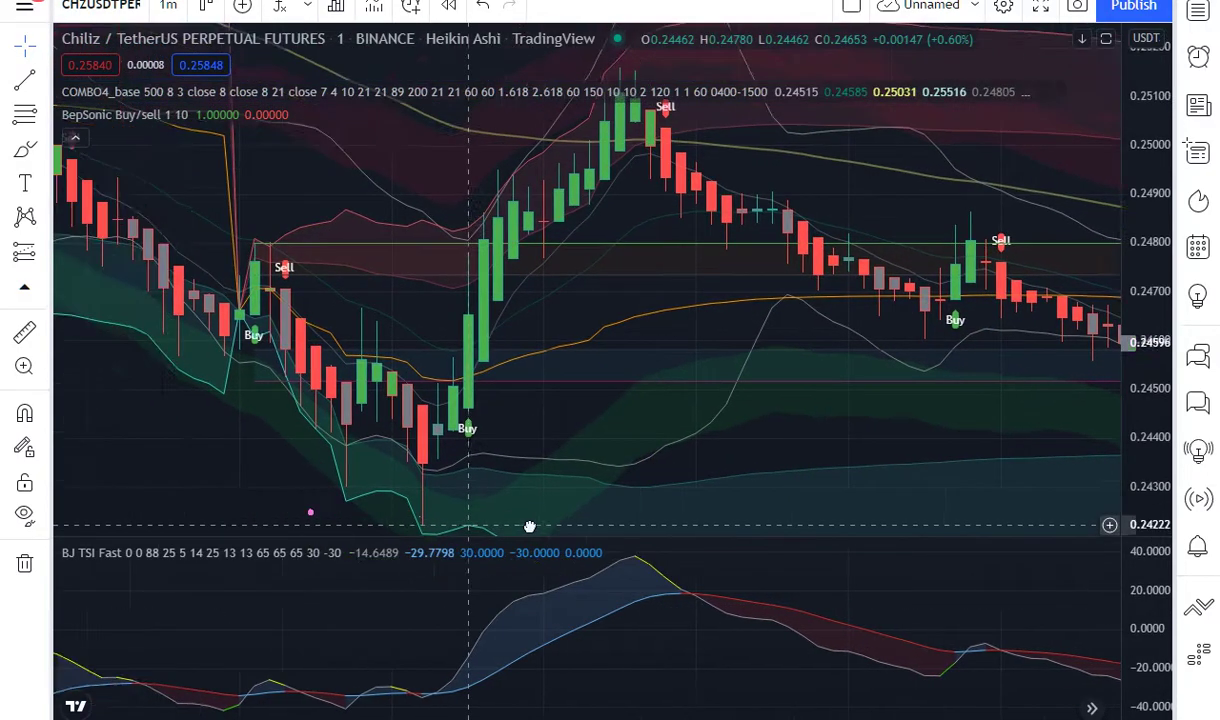
# Step: Pan through several stretches: the rise, the later decline and rebound, and the big drop before a Sell
pyautogui.moveTo(300, 513)
pyautogui.mouseDown()
pyautogui.moveTo(595, 530)
pyautogui.moveTo(734, 592)
pyautogui.moveTo(768, 531)
pyautogui.mouseUp()
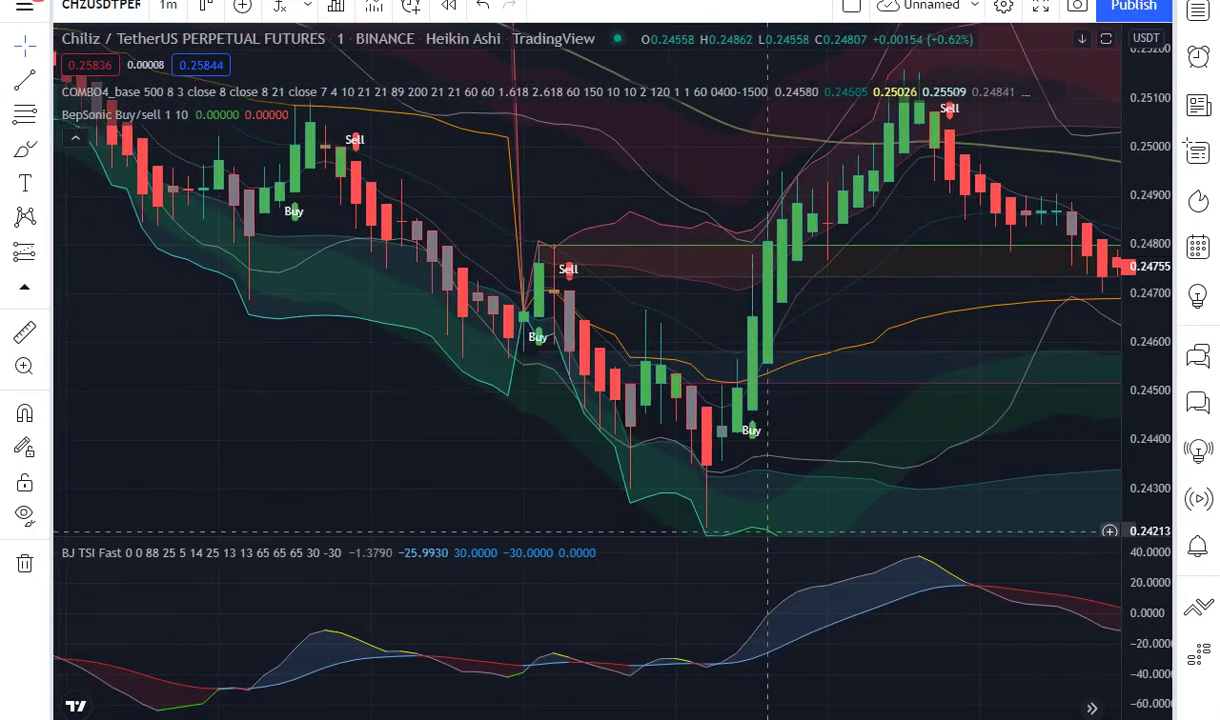
pyautogui.moveTo(480, 502); pyautogui.dragTo(156, 526)
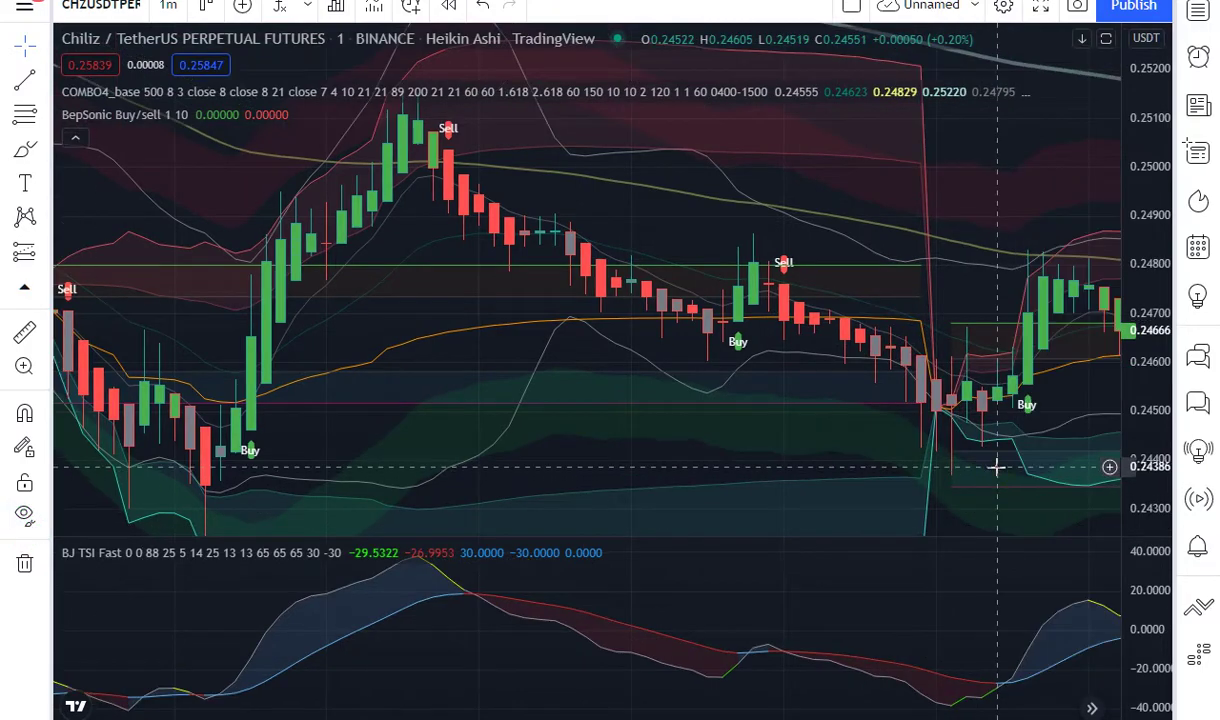
pyautogui.moveTo(997, 466); pyautogui.dragTo(410, 502)
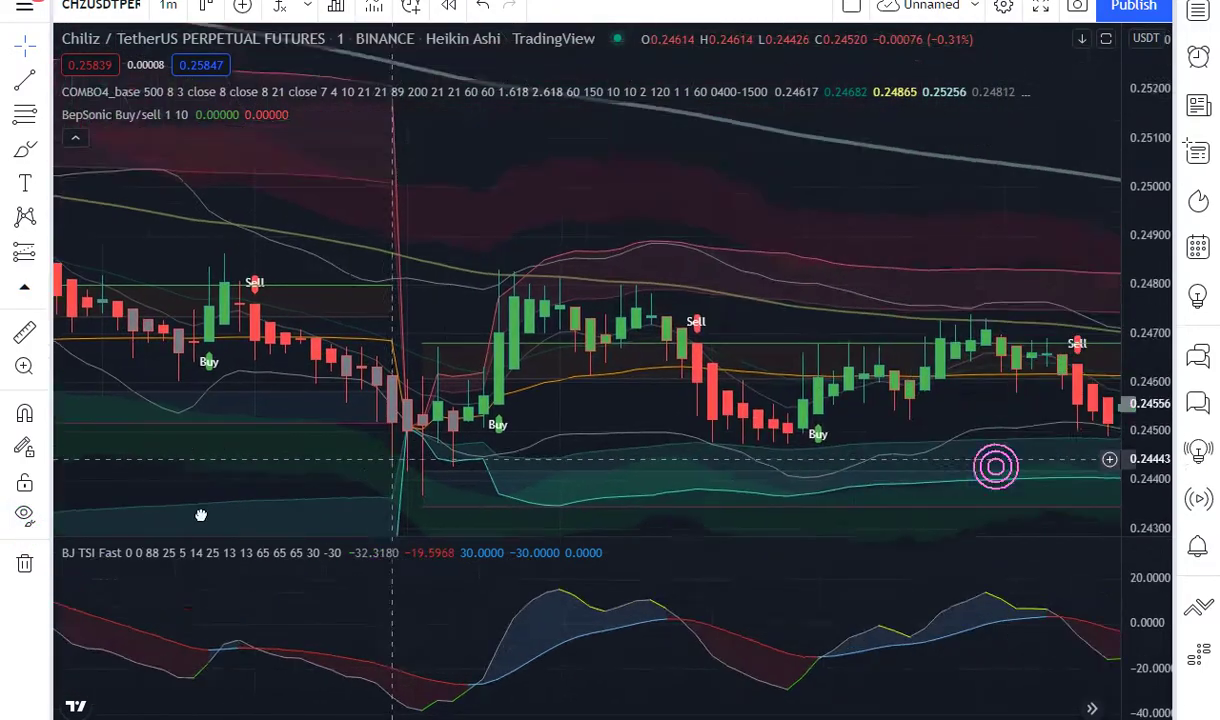
pyautogui.moveTo(975, 480); pyautogui.dragTo(996, 464)
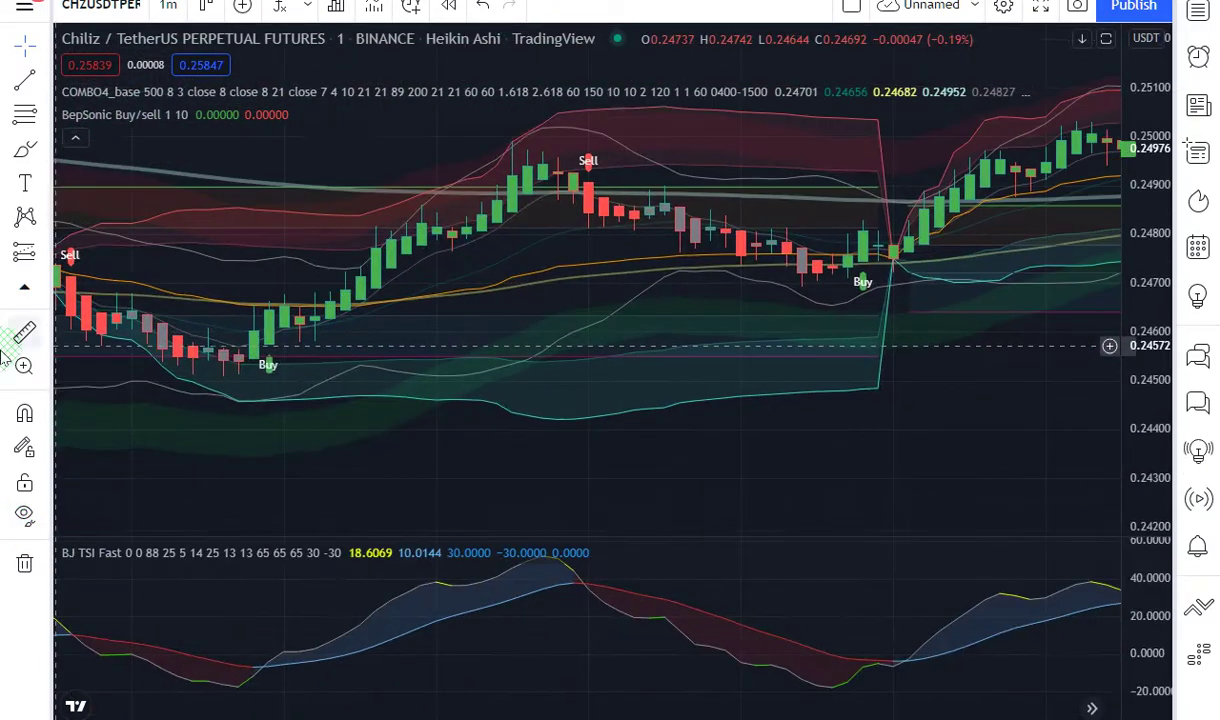
pyautogui.moveTo(681, 431); pyautogui.dragTo(25, 485)
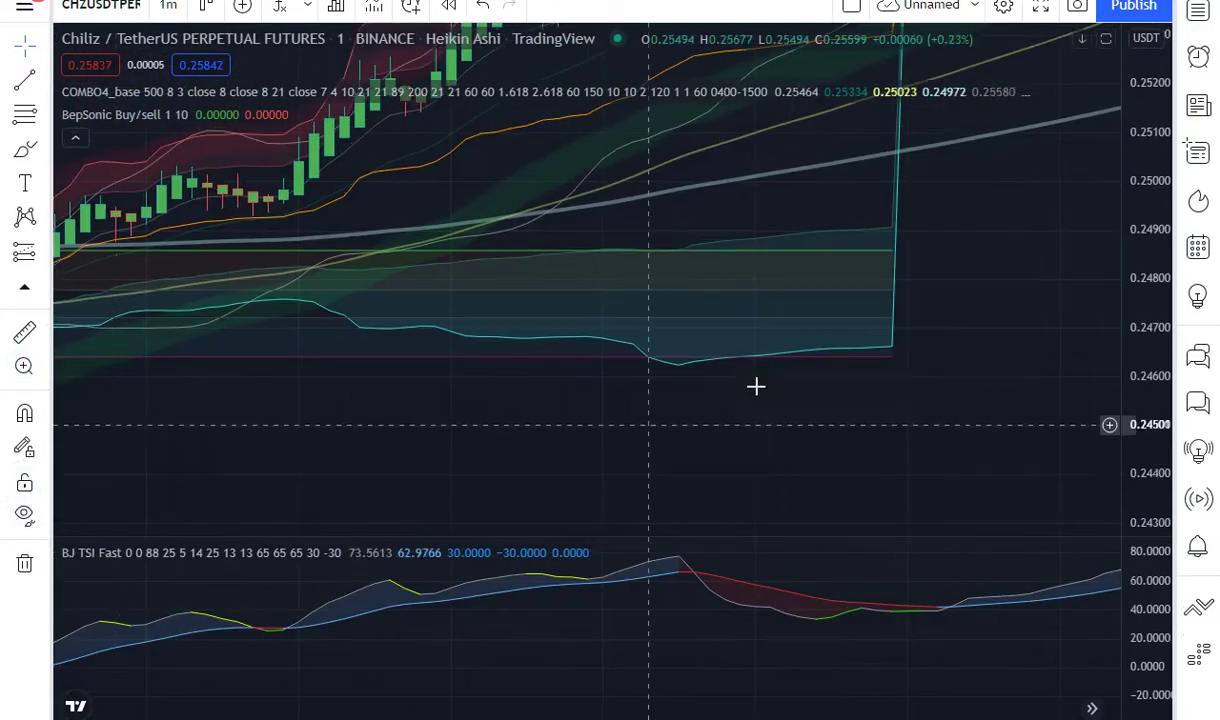
pyautogui.moveTo(989, 290); pyautogui.dragTo(522, 535)
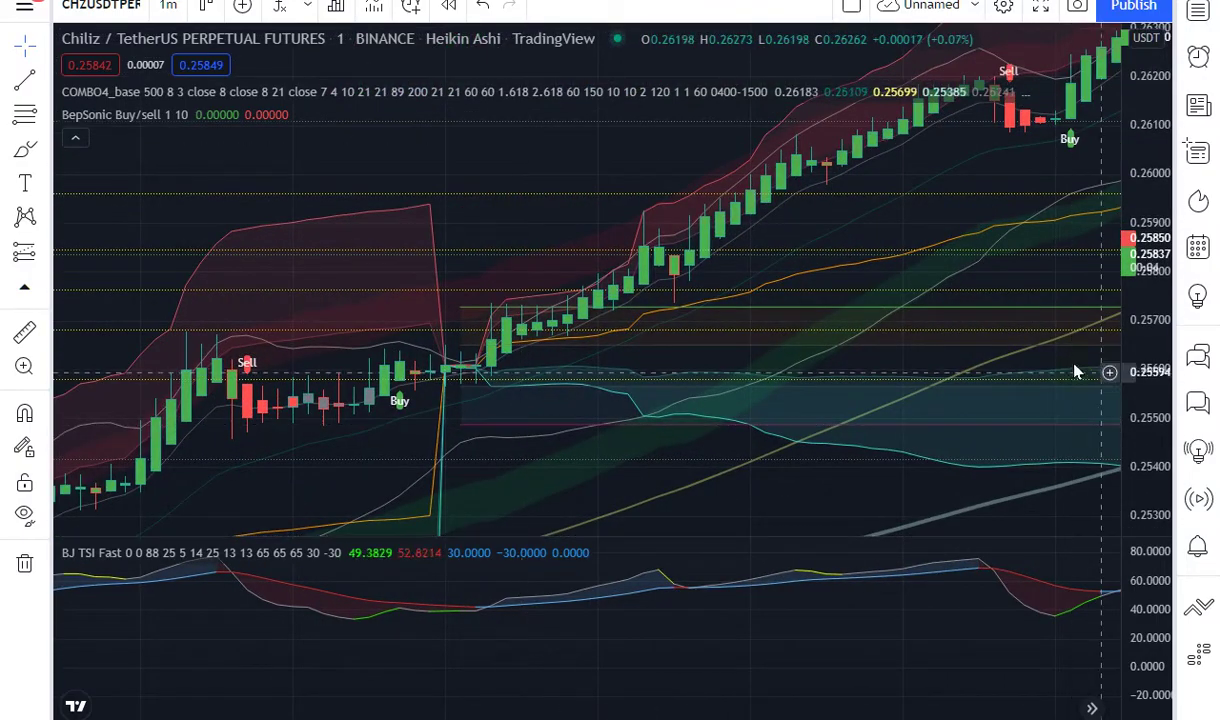
pyautogui.moveTo(1076, 372); pyautogui.dragTo(155, 474)
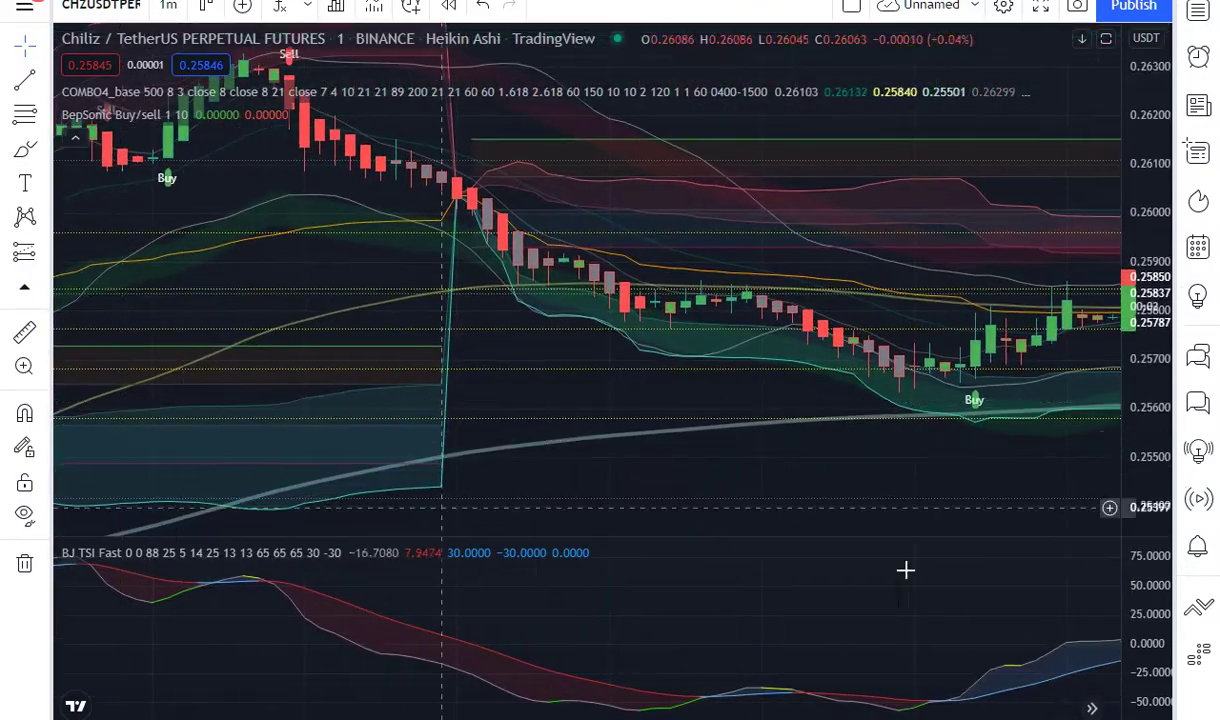
pyautogui.moveTo(1110, 500); pyautogui.dragTo(20, 475)
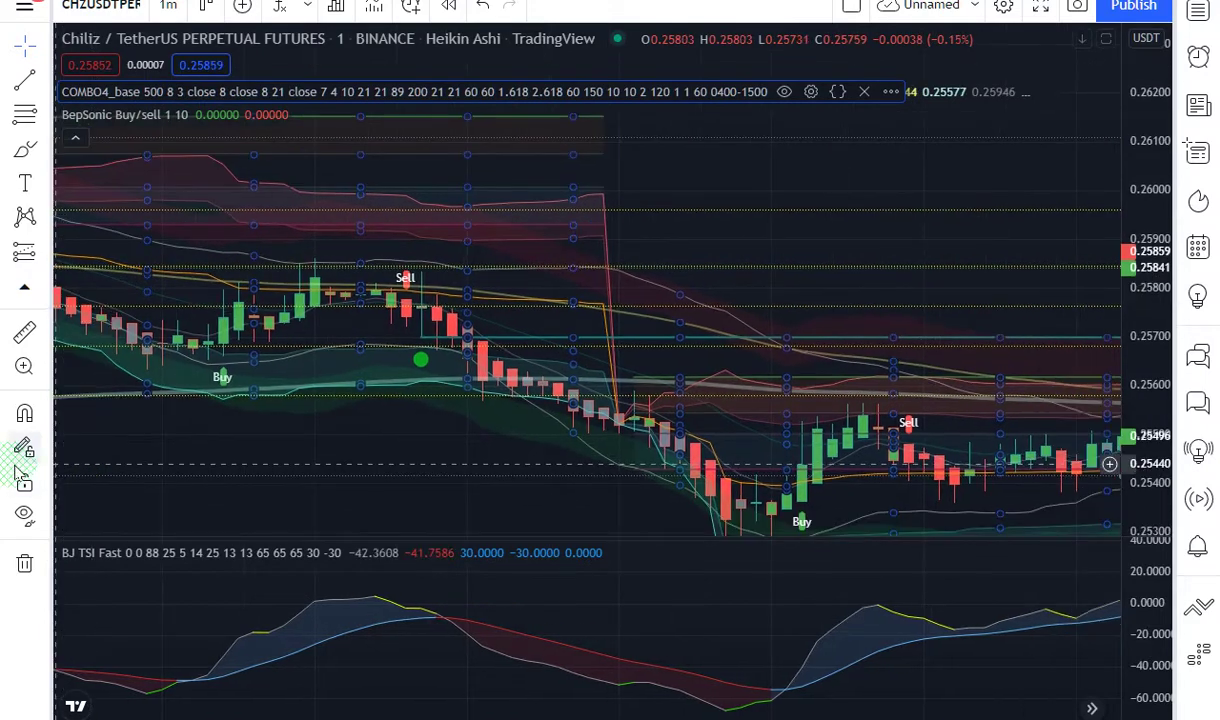
pyautogui.moveTo(172, 457); pyautogui.dragTo(315, 488)
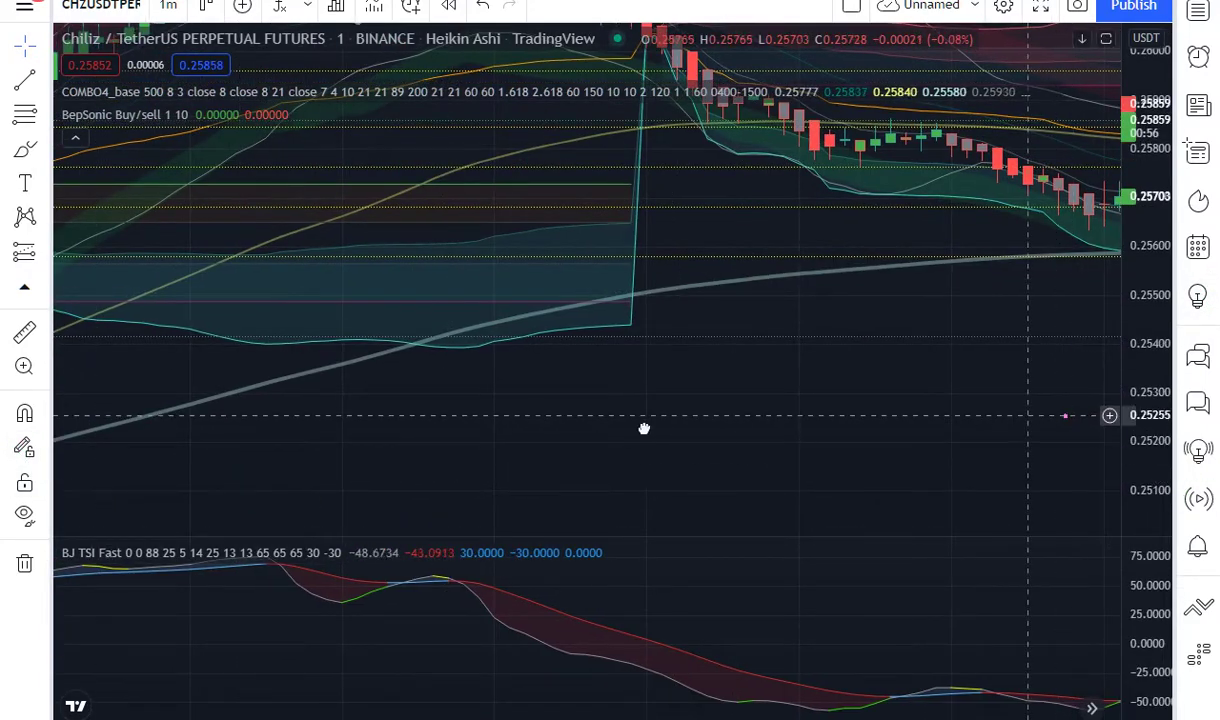
pyautogui.moveTo(643, 425); pyautogui.dragTo(252, 448)
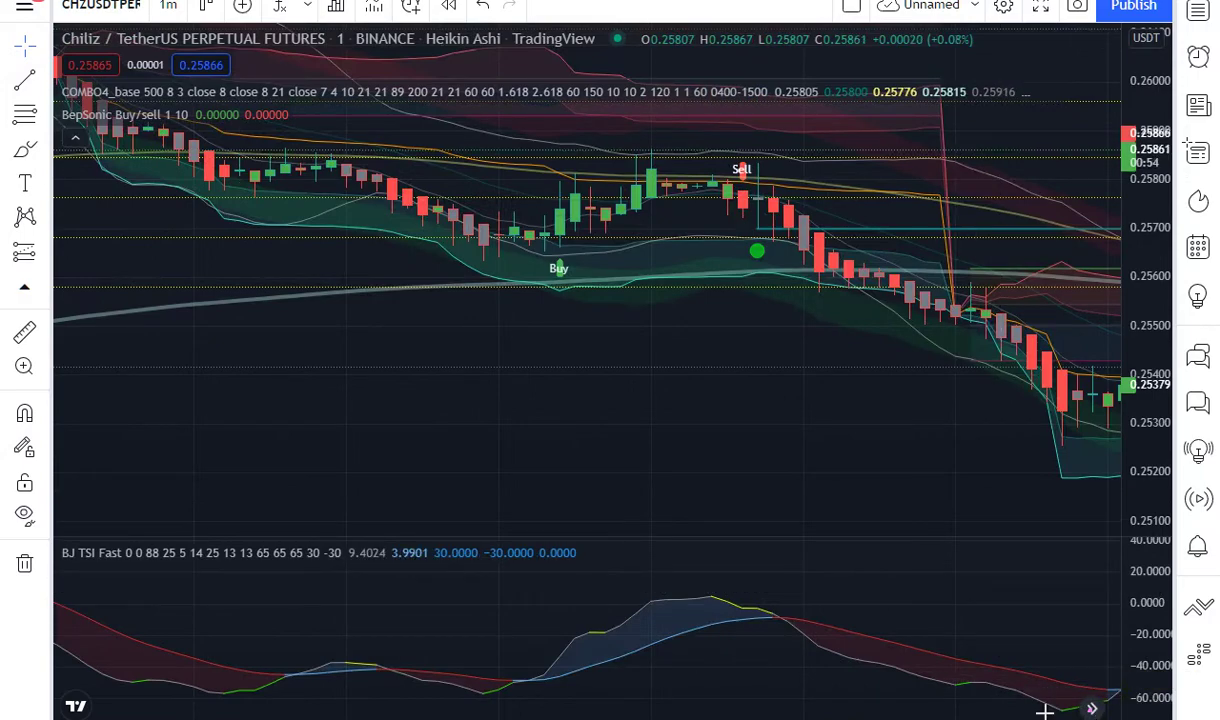
pyautogui.moveTo(1040, 700); pyautogui.dragTo(760, 343)
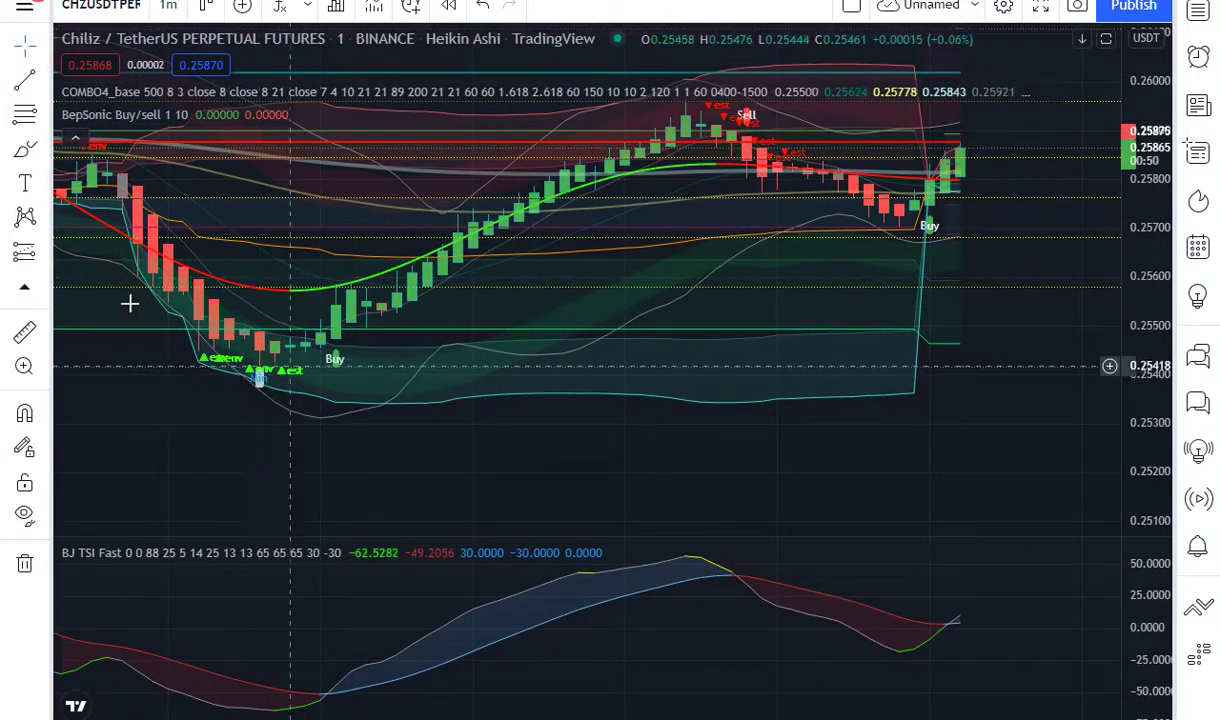
pyautogui.moveTo(157, 417); pyautogui.dragTo(906, 408)
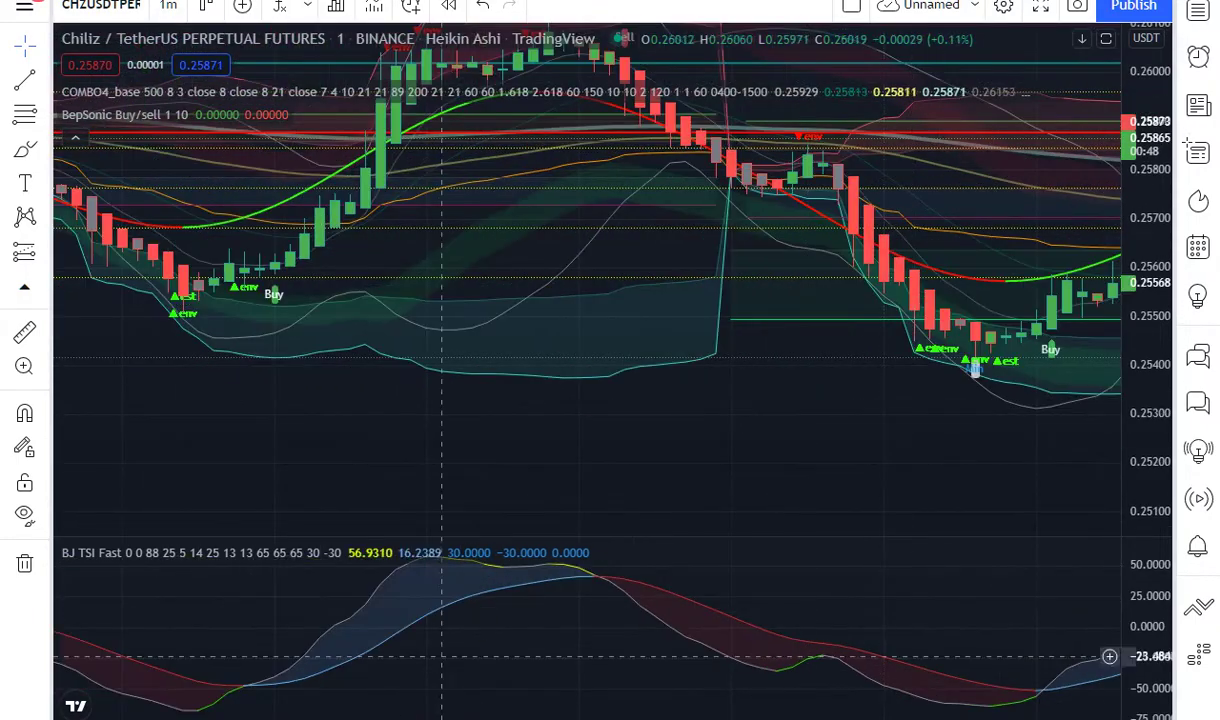
# Step: Zoom out to lower prices, then zoom in on the Buy near 0.2430 and rally to a Sell near 0.2510
pyautogui.scroll(-2, 587, 300)
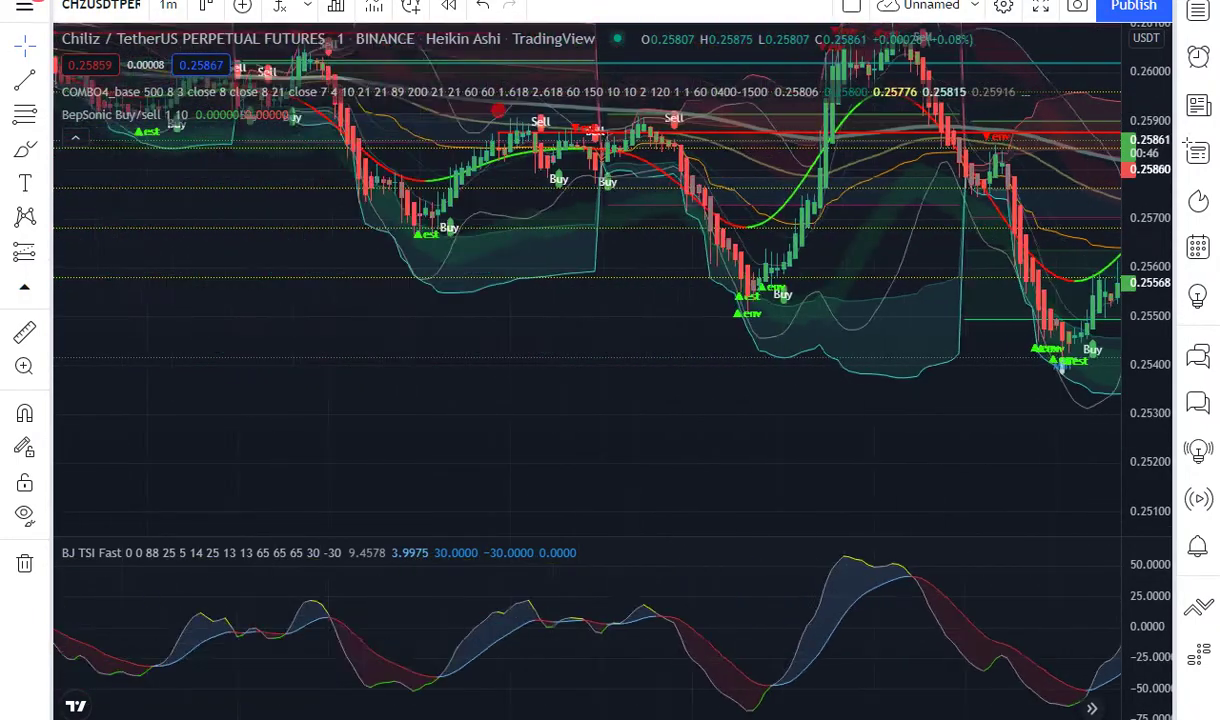
pyautogui.scroll(-2, 587, 300)
pyautogui.scroll(-2, 587, 300)
pyautogui.moveTo(182, 417)
pyautogui.mouseDown()
pyautogui.moveTo(711, 321)
pyautogui.moveTo(972, 291)
pyautogui.mouseUp()
pyautogui.moveTo(219, 490)
pyautogui.mouseDown()
pyautogui.moveTo(578, 343)
pyautogui.moveTo(1014, 264)
pyautogui.mouseUp()
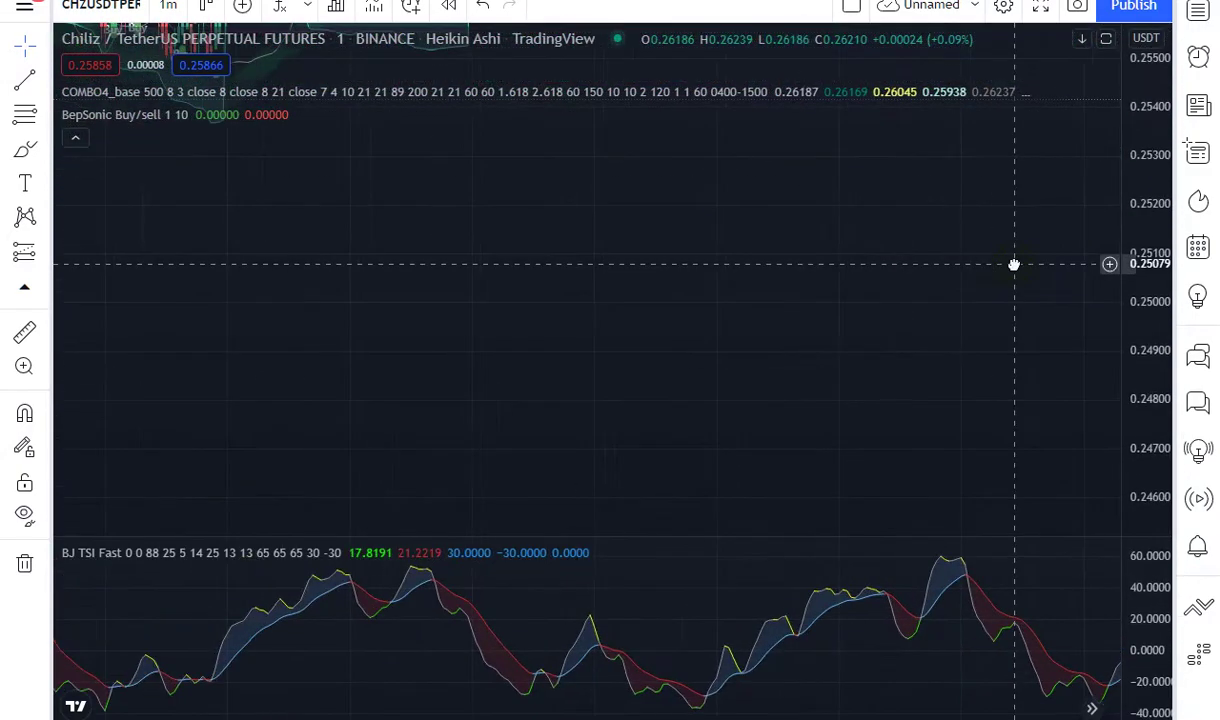
pyautogui.moveTo(191, 471)
pyautogui.mouseDown()
pyautogui.moveTo(833, 284)
pyautogui.moveTo(1087, 313)
pyautogui.mouseUp()
pyautogui.moveTo(98, 466)
pyautogui.mouseDown()
pyautogui.moveTo(1120, 521)
pyautogui.moveTo(1100, 369)
pyautogui.mouseUp()
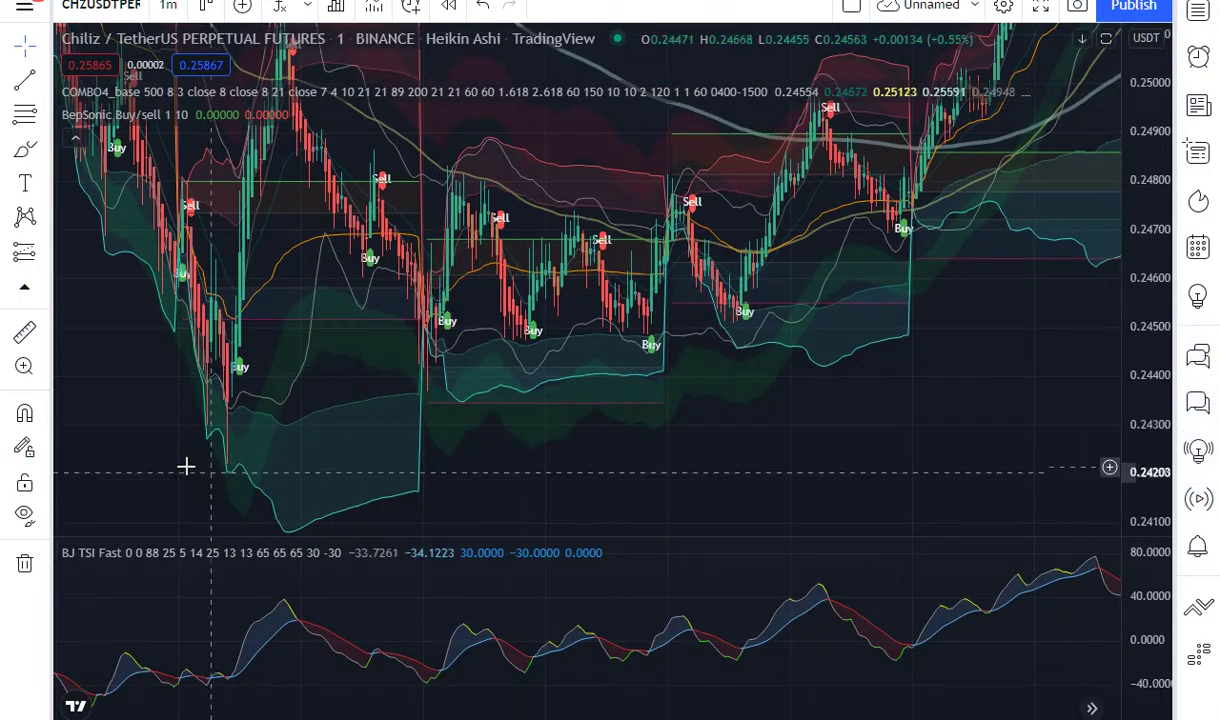
pyautogui.moveTo(163, 518)
pyautogui.mouseDown()
pyautogui.moveTo(730, 524)
pyautogui.moveTo(866, 562)
pyautogui.mouseUp()
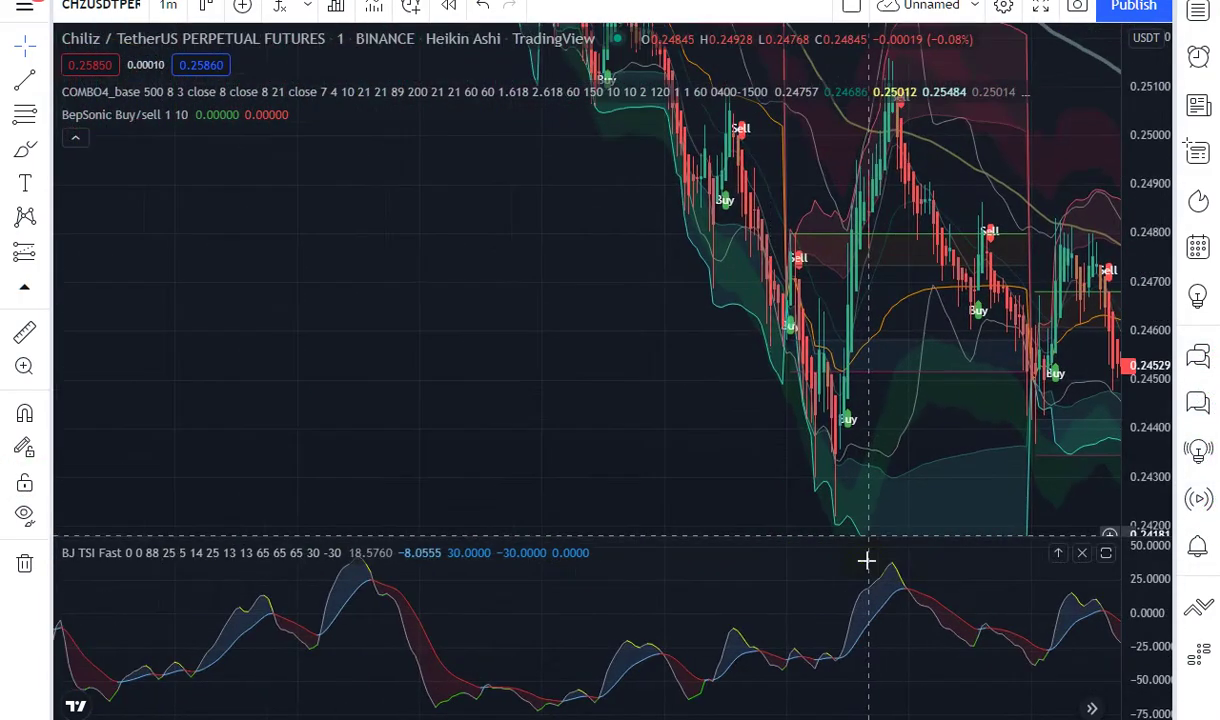
pyautogui.scroll(5, 1055, 528)
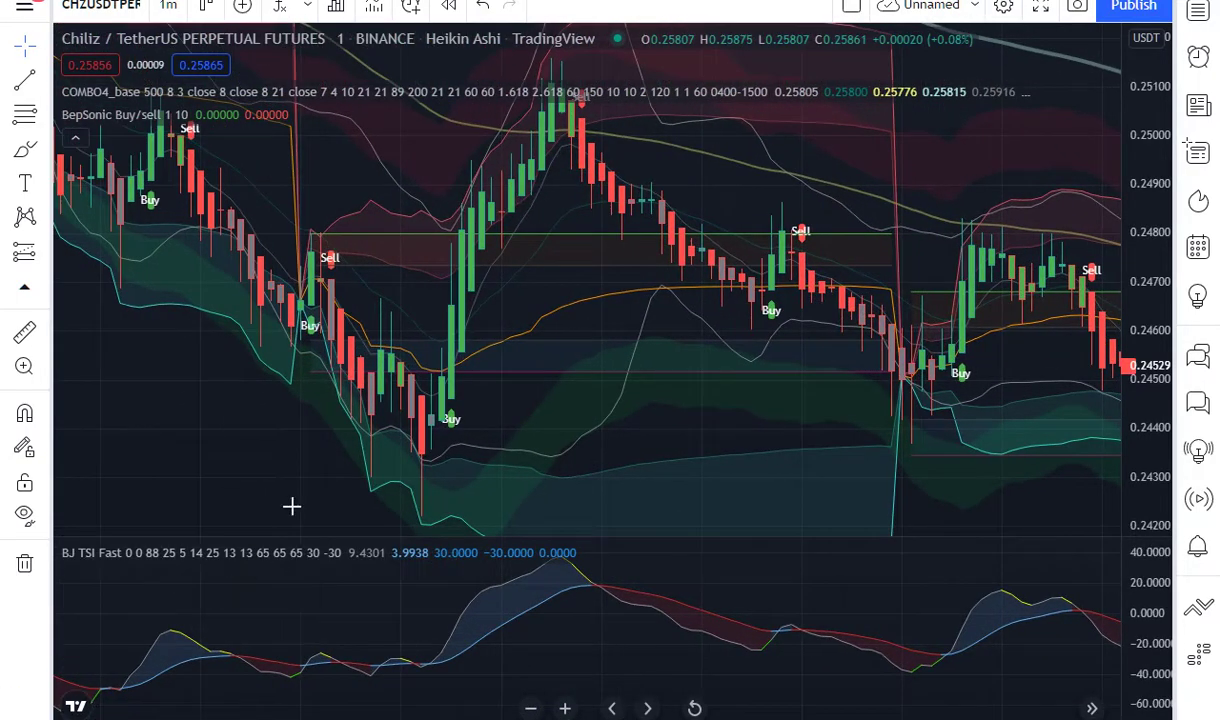
pyautogui.moveTo(473, 481); pyautogui.dragTo(795, 467)
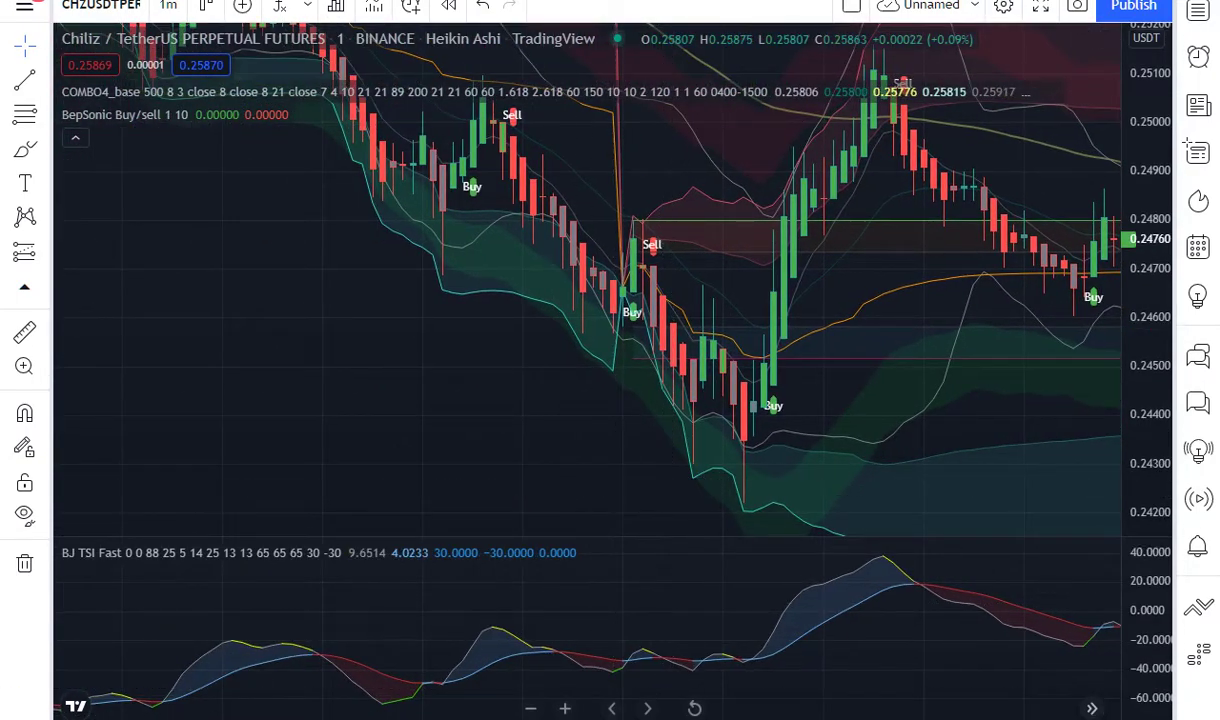
pyautogui.scroll(2, 660, 675)
pyautogui.scroll(2, 660, 675)
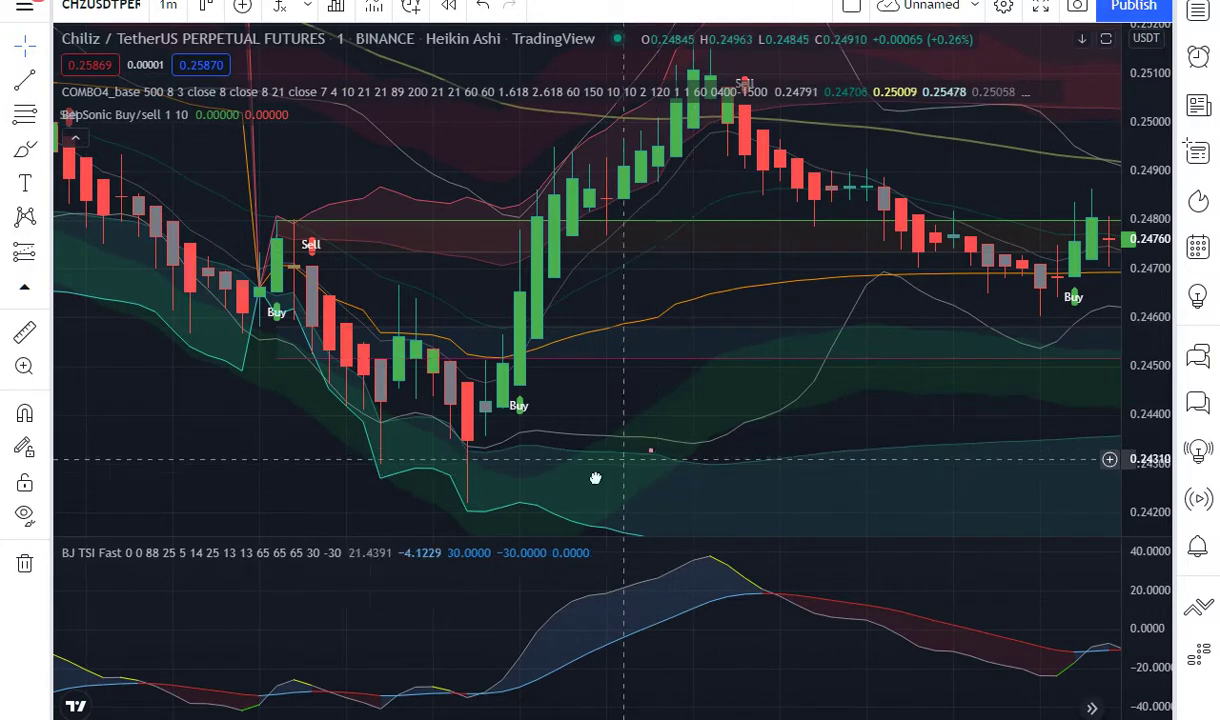
pyautogui.moveTo(595, 478); pyautogui.dragTo(492, 532)
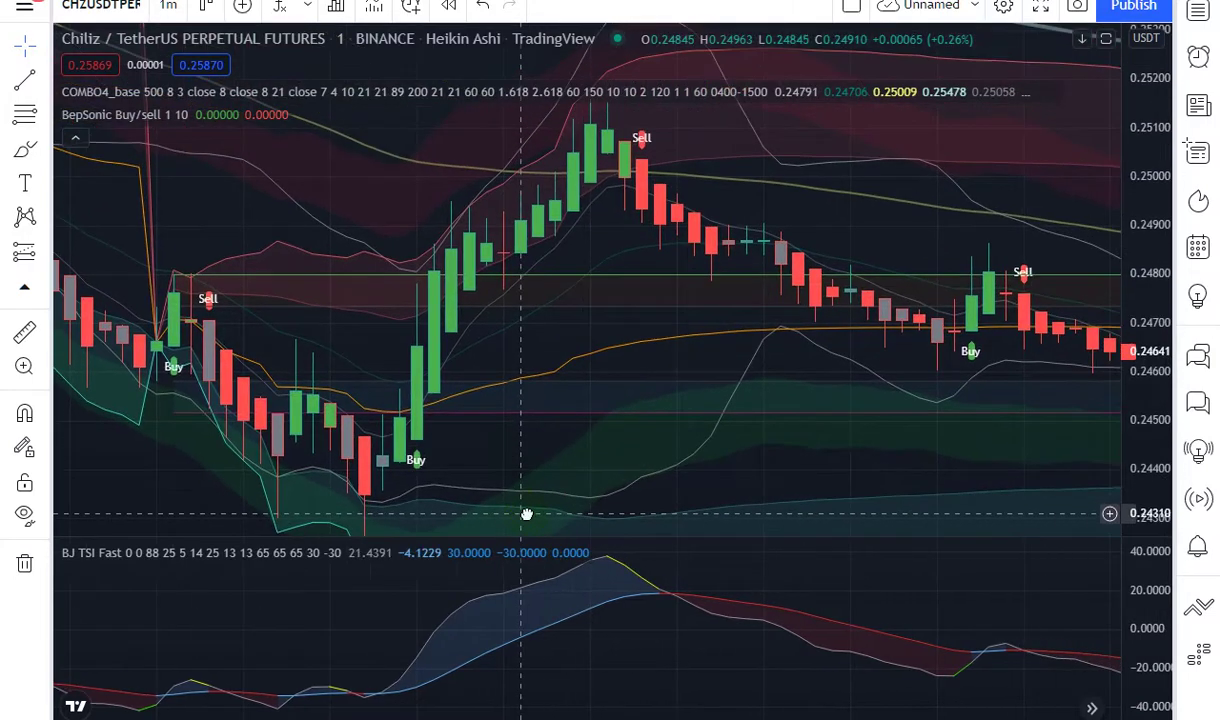
# Step: Measure the Buy-to-Sell rally (0.00279, 1.13%, 17 bars) with the ruler, then return to the crosshair
pyautogui.click(18, 343)
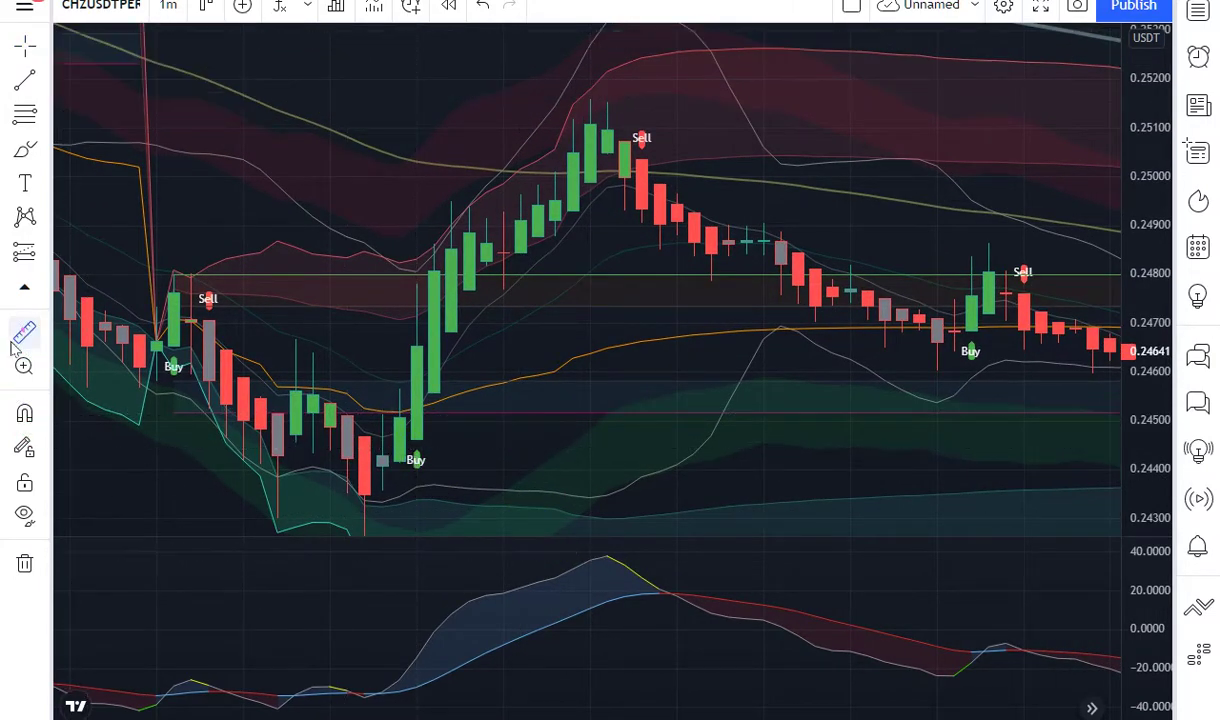
pyautogui.click(418, 345)
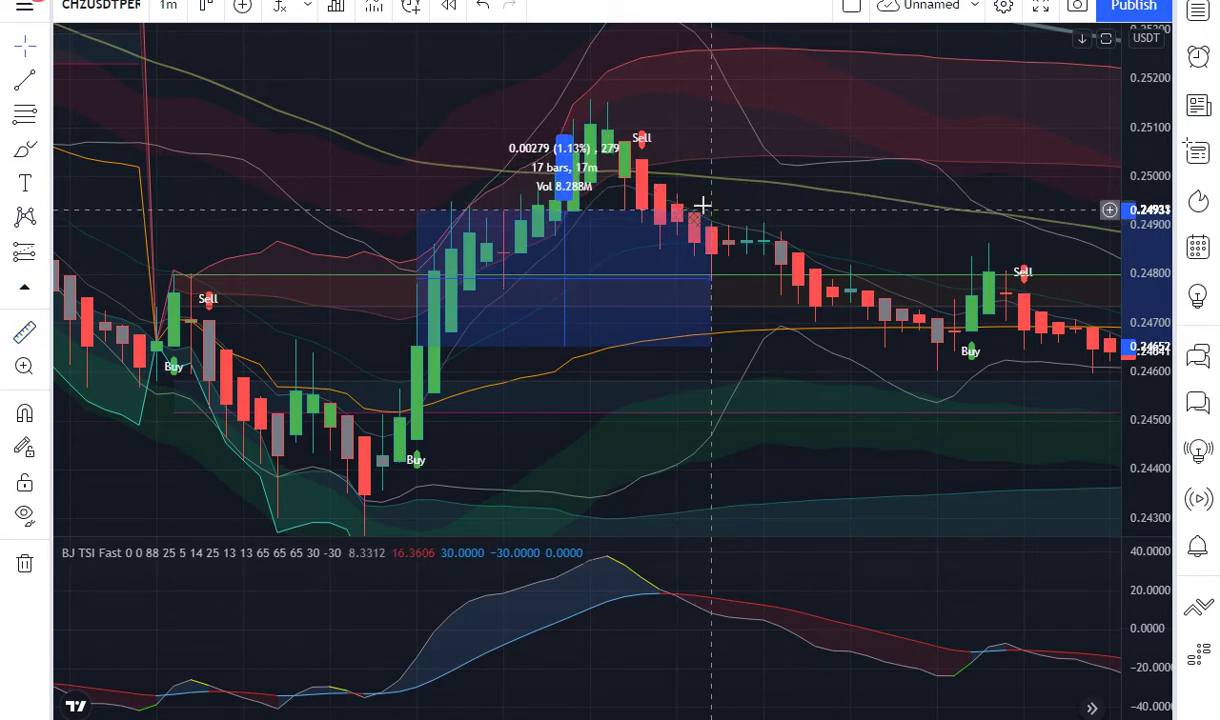
pyautogui.click(703, 207)
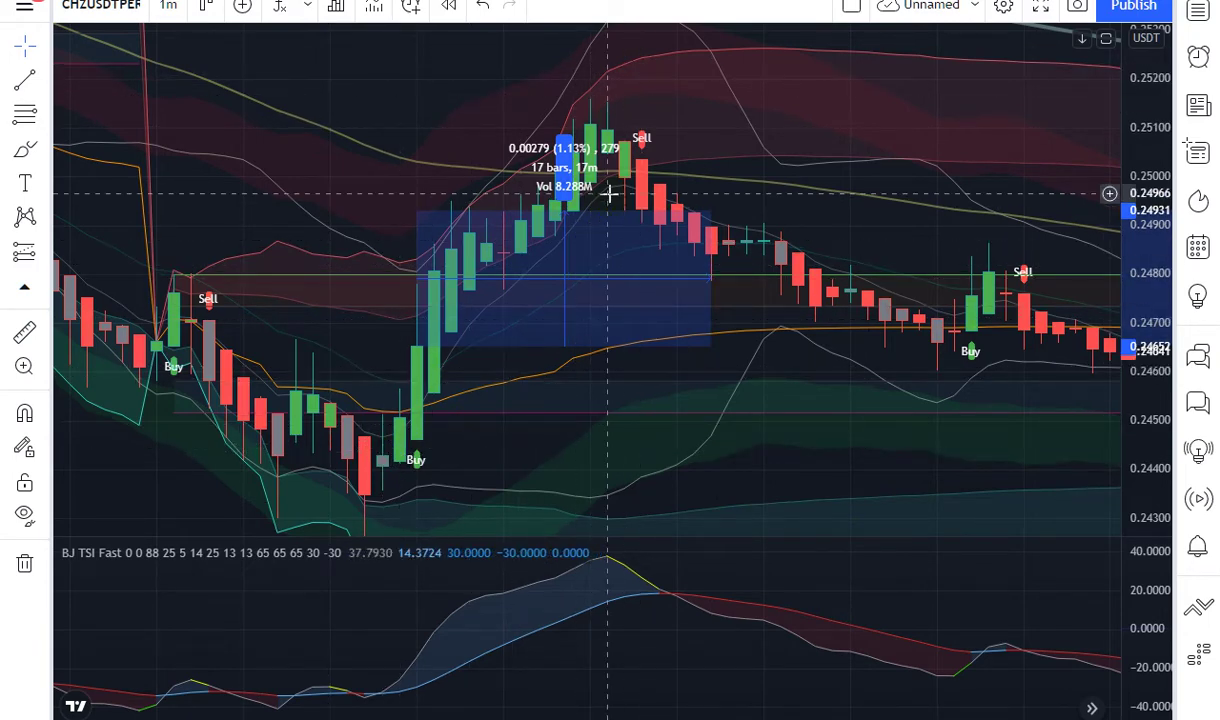
pyautogui.click(17, 55)
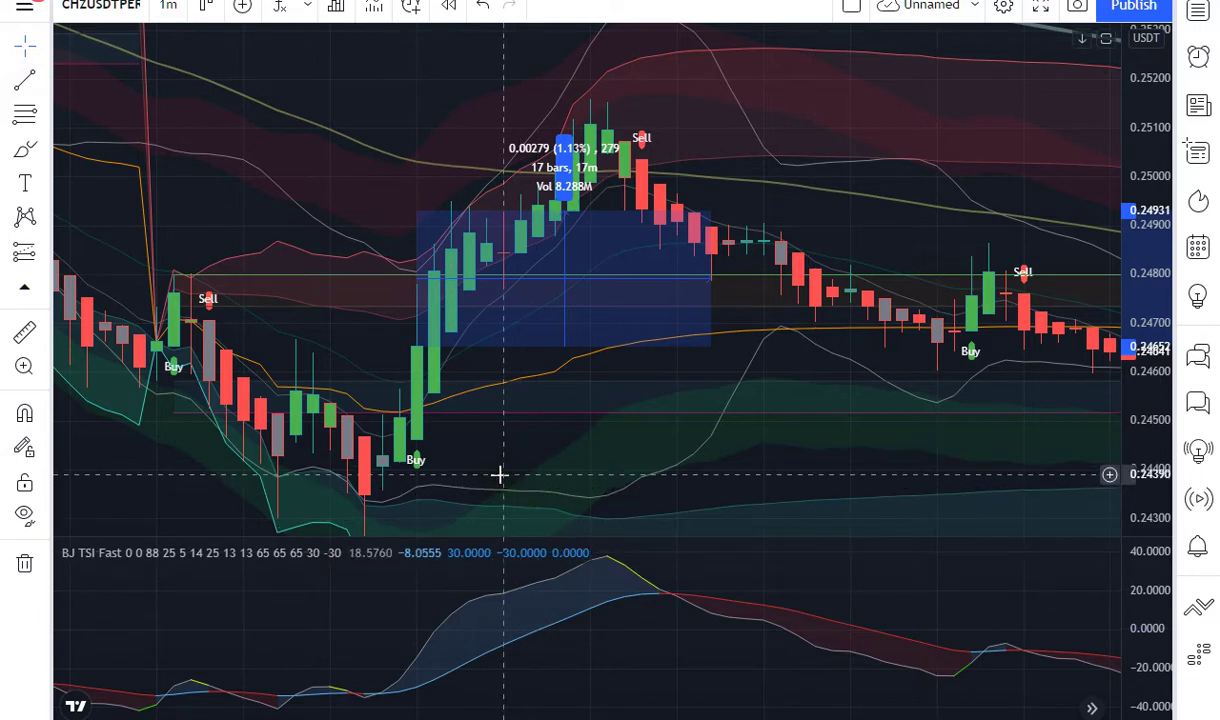
pyautogui.click(27, 45)
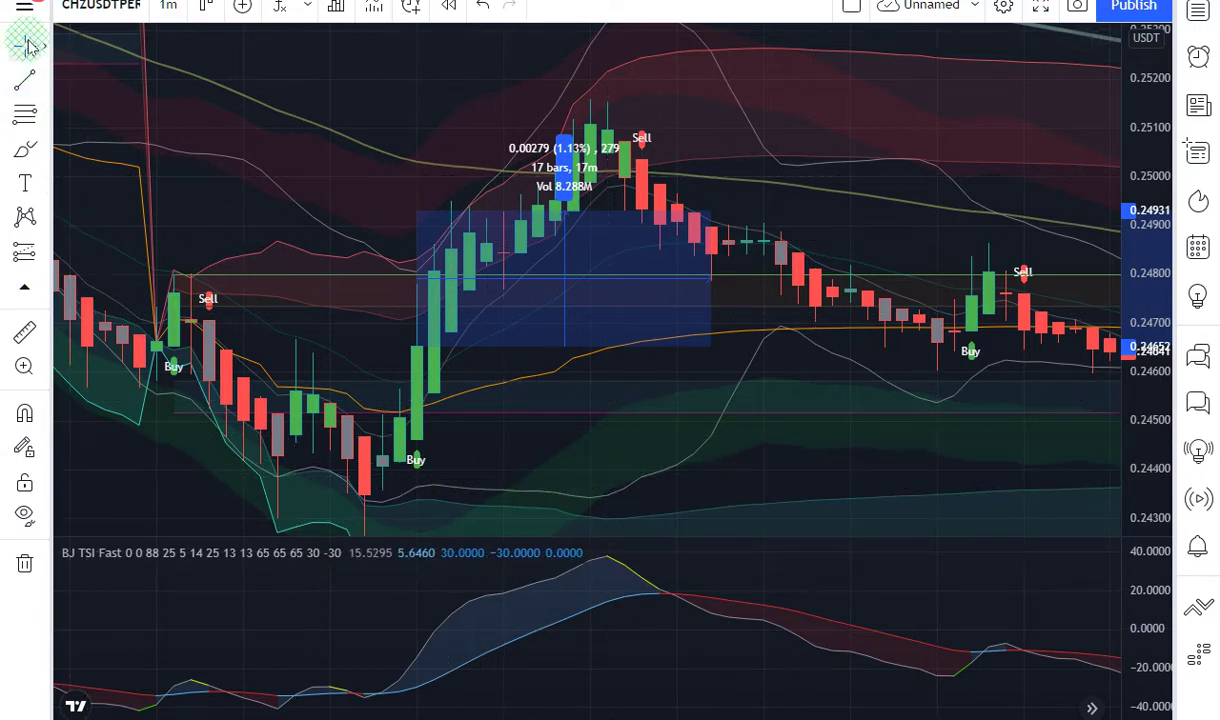
# Step: Dismiss the measurement and zoom out, showing a Buy near 0.2453 followed by a Sell near 0.2495
pyautogui.moveTo(570, 381); pyautogui.dragTo(613, 313)
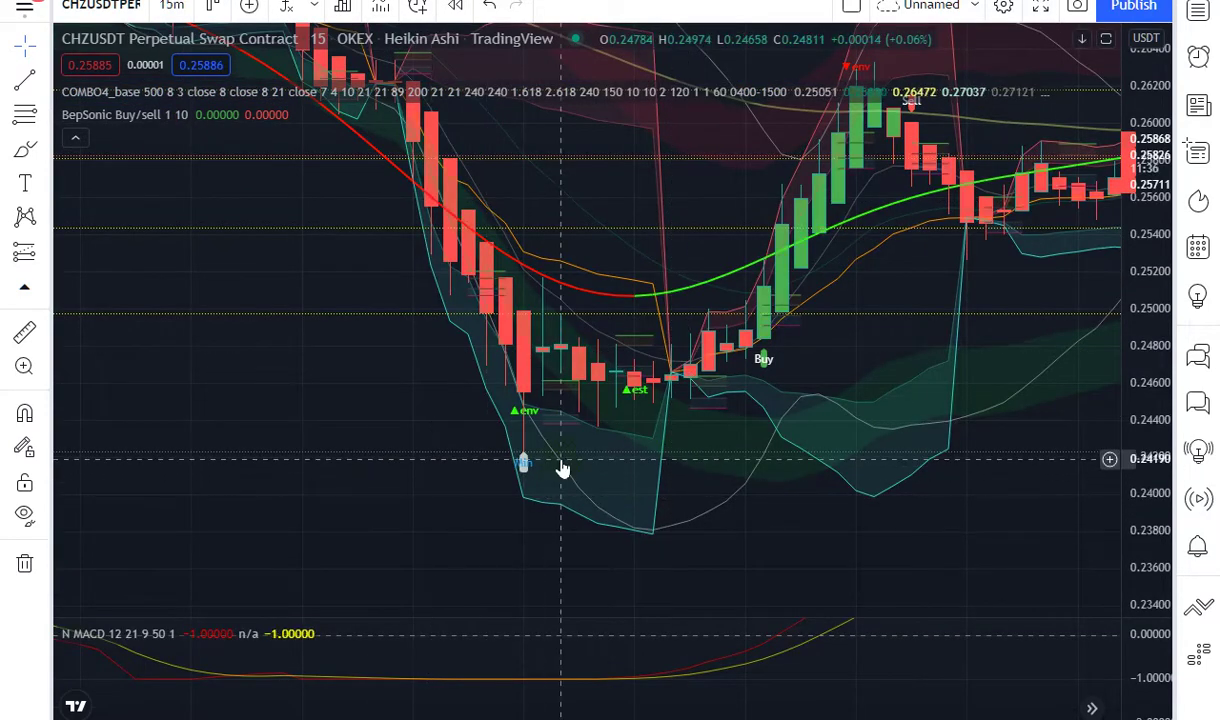
pyautogui.moveTo(870, 103)
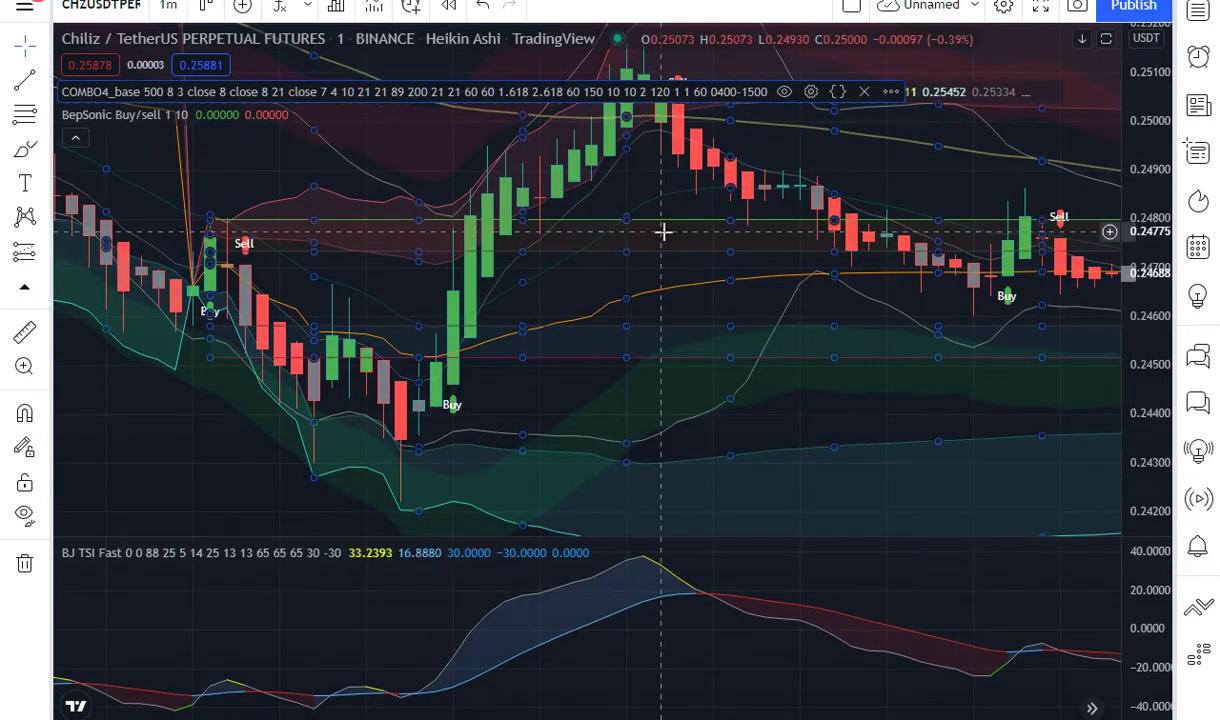
pyautogui.moveTo(663, 232); pyautogui.dragTo(600, 295)
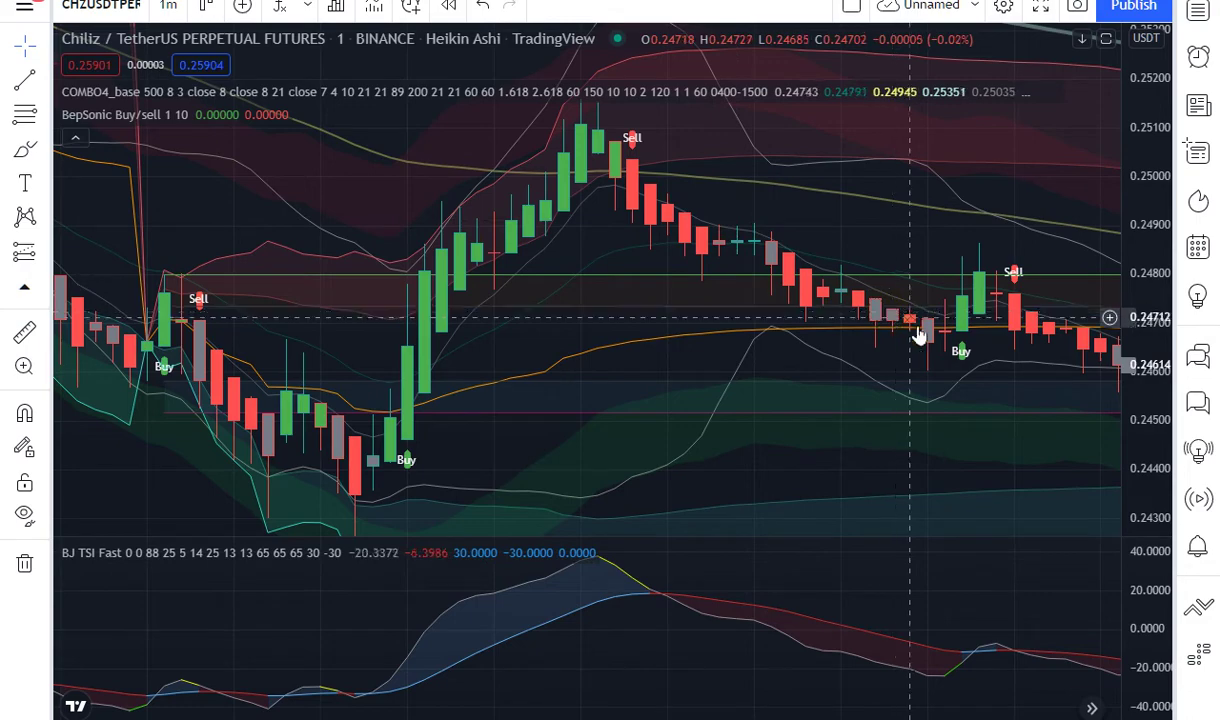
pyautogui.moveTo(840, 375); pyautogui.dragTo(380, 364)
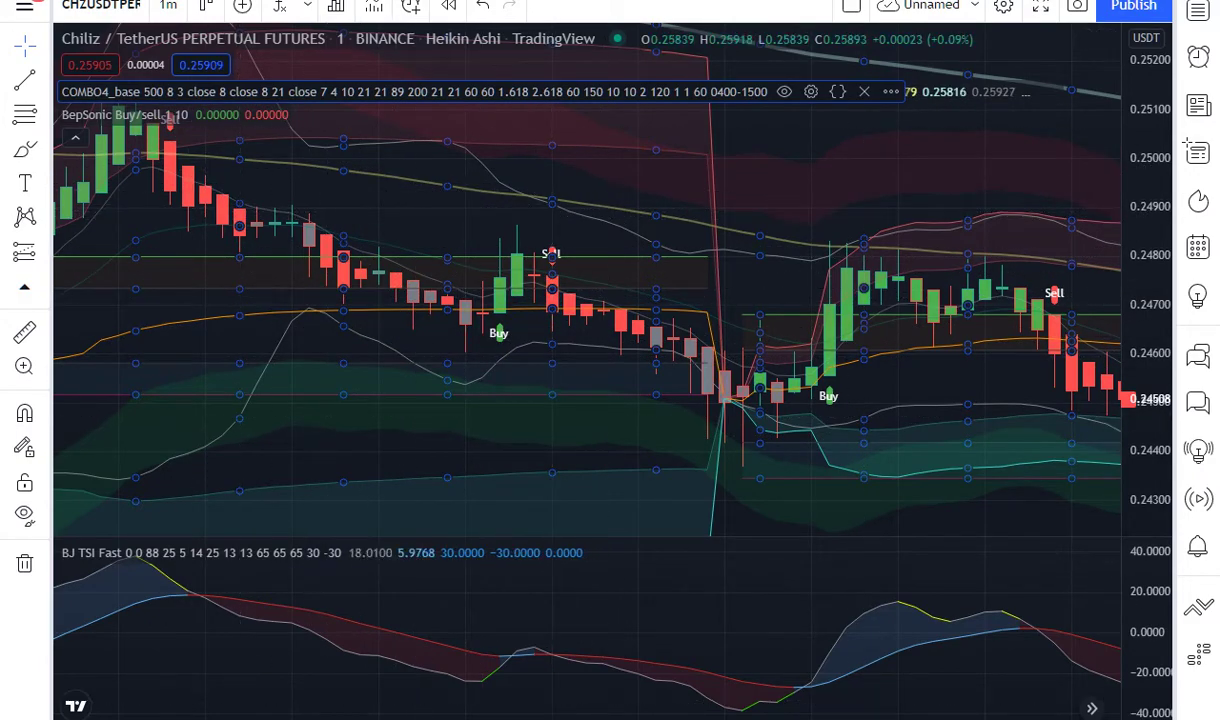
pyautogui.scroll(-3, 842, 451)
pyautogui.scroll(-3, 842, 451)
pyautogui.moveTo(690, 385); pyautogui.dragTo(365, 379)
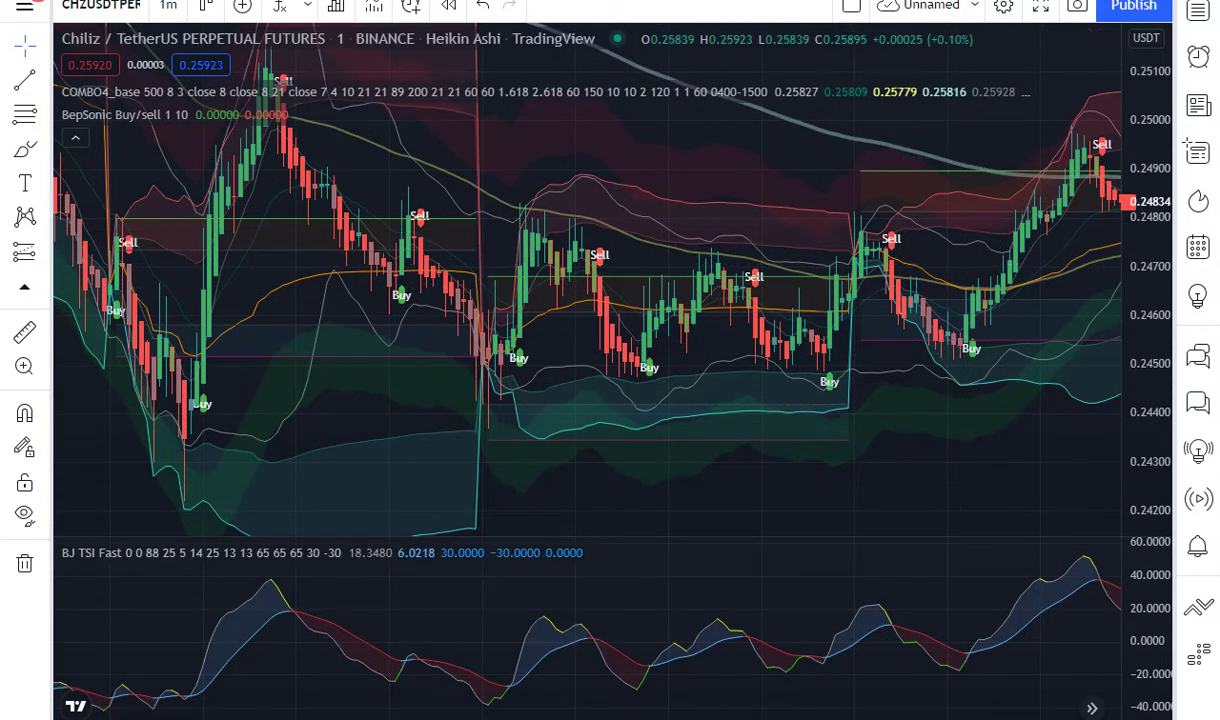
# Step: Pan the 1-minute chart toward the newest candles and their Buy/Sell signals
pyautogui.moveTo(600, 300); pyautogui.dragTo(604, 312)
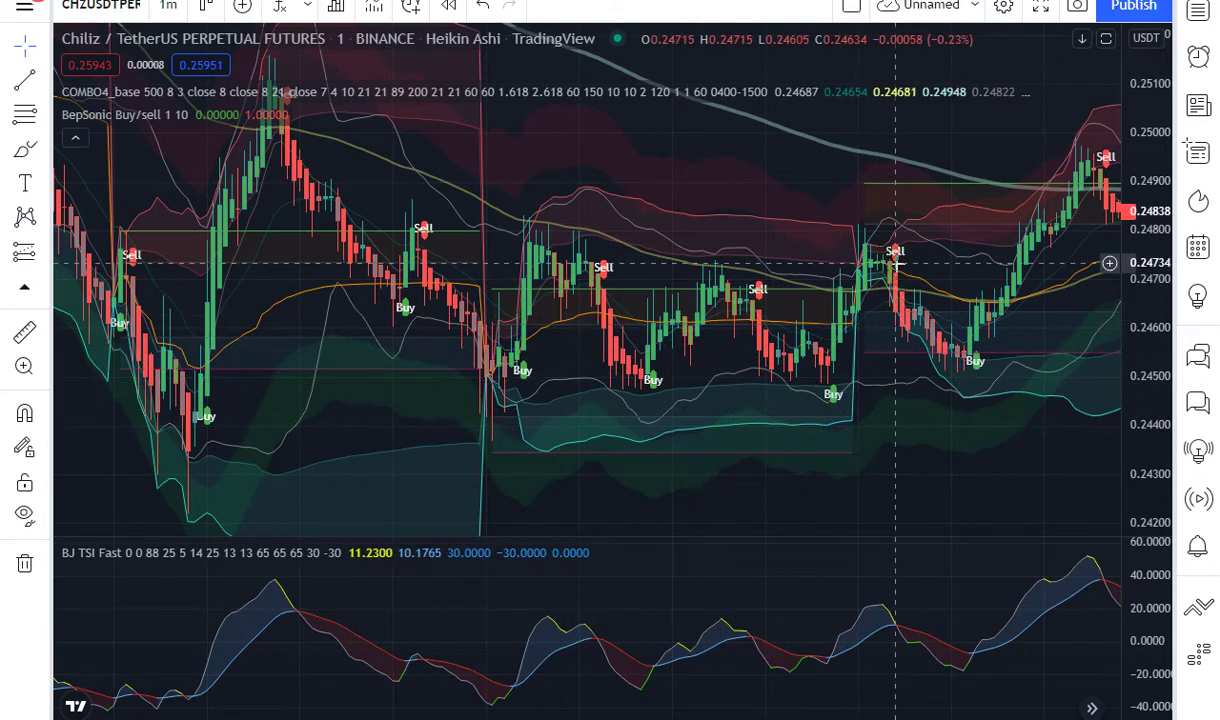
pyautogui.moveTo(732, 477); pyautogui.dragTo(476, 491)
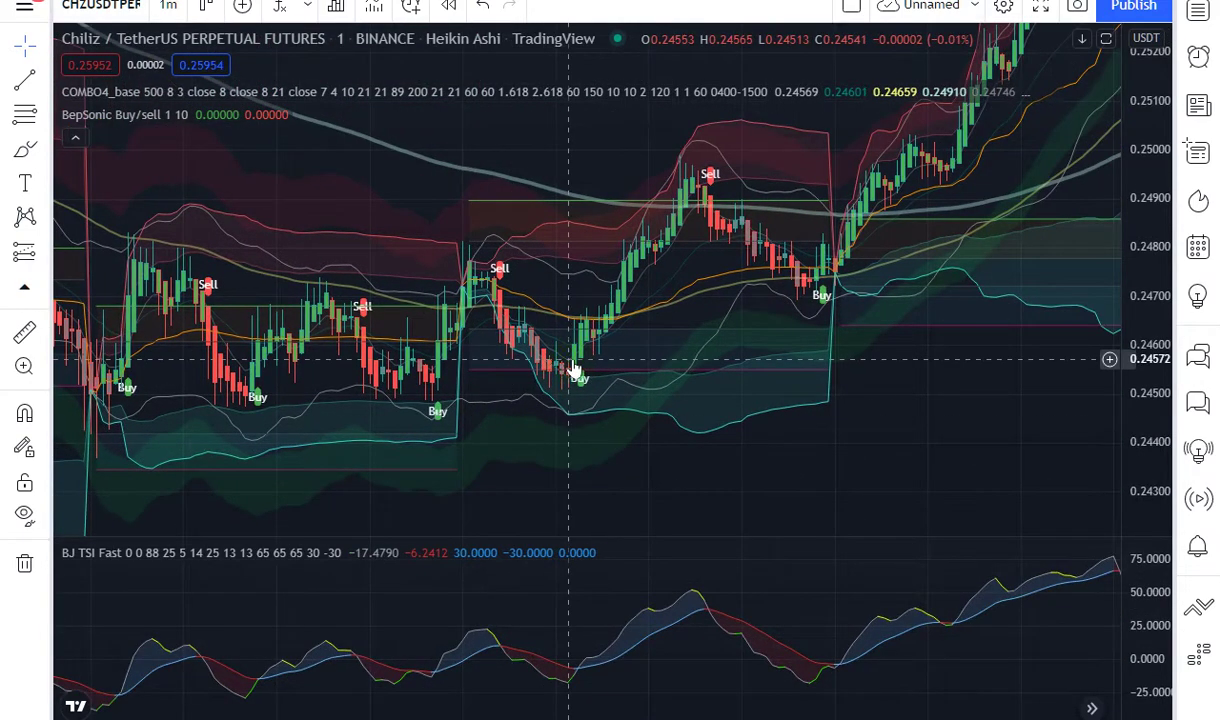
pyautogui.moveTo(398, 496); pyautogui.dragTo(120, 560)
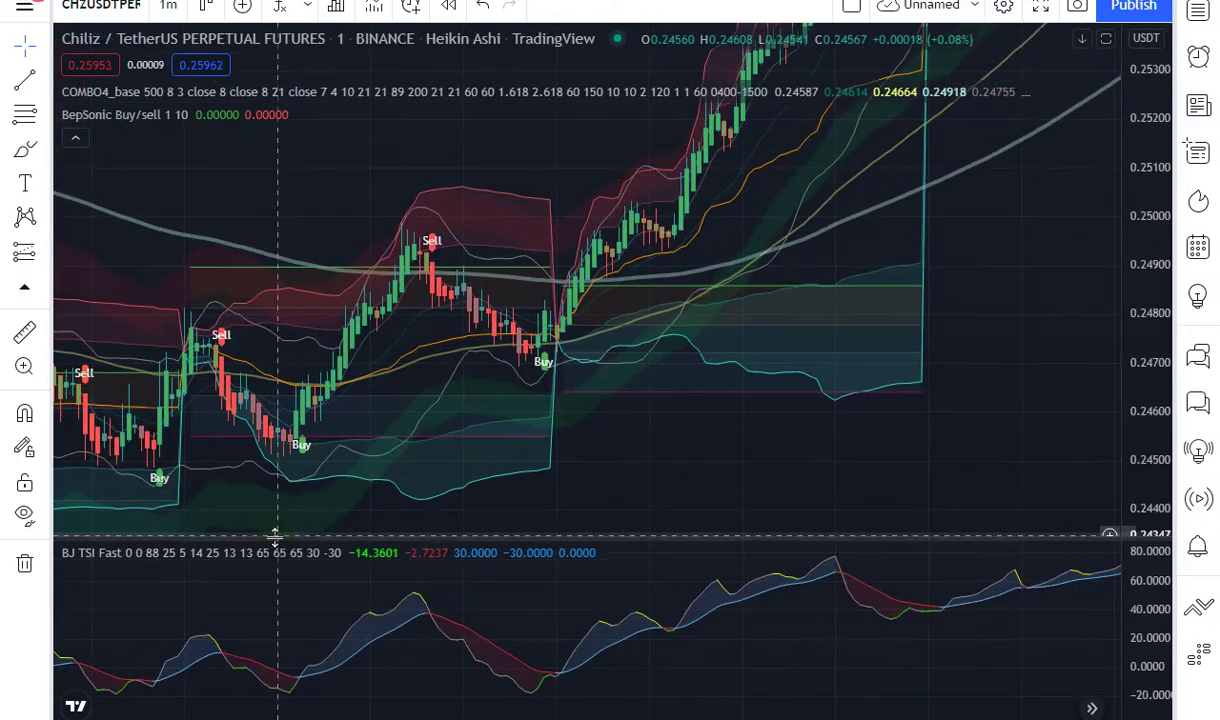
pyautogui.moveTo(989, 231); pyautogui.dragTo(600, 655)
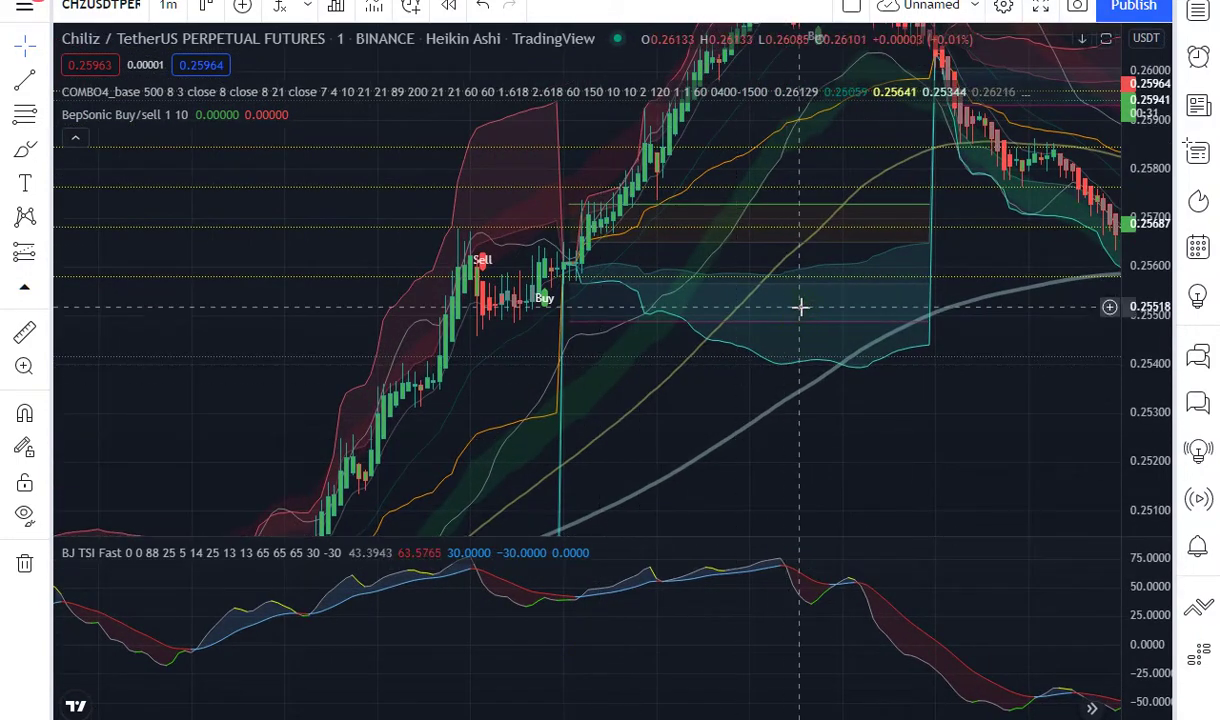
pyautogui.moveTo(803, 308); pyautogui.dragTo(1095, 162)
# Step: Zoom out and move between the earlier lower-priced signals and later bars, centring on the Sell peak
pyautogui.scroll(-3, 1095, 162)
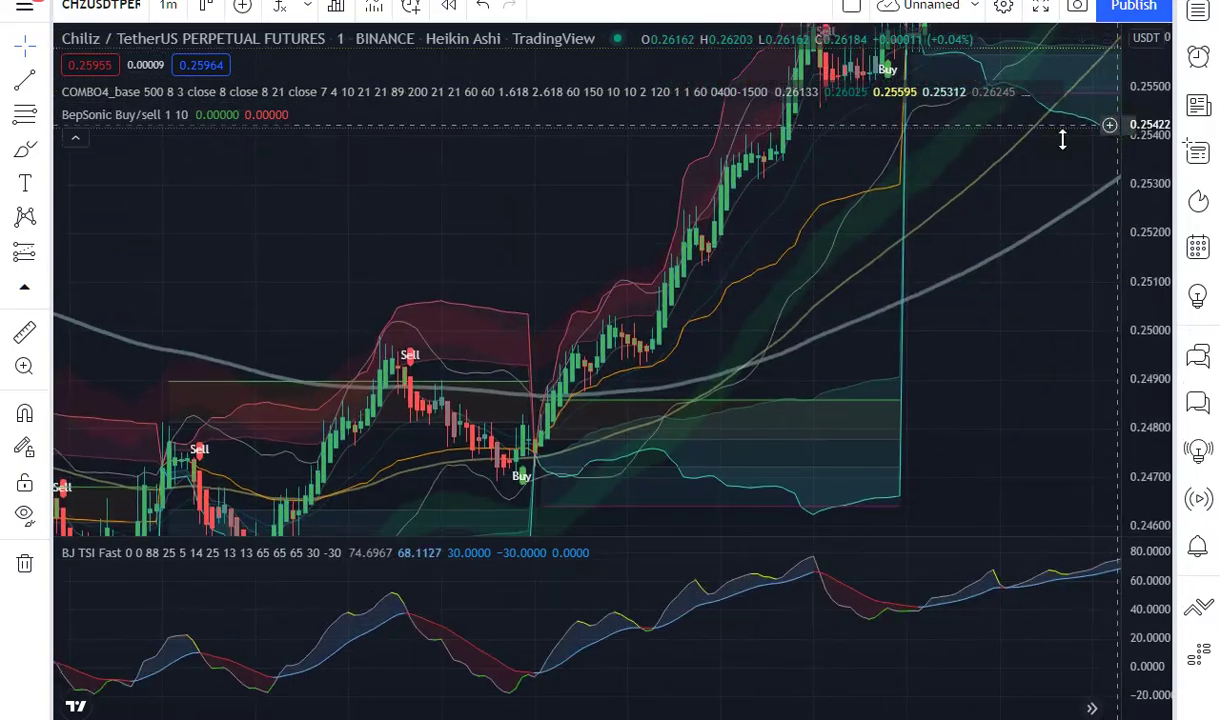
pyautogui.moveTo(144, 415); pyautogui.dragTo(797, 207)
pyautogui.scroll(-3, 441, 346)
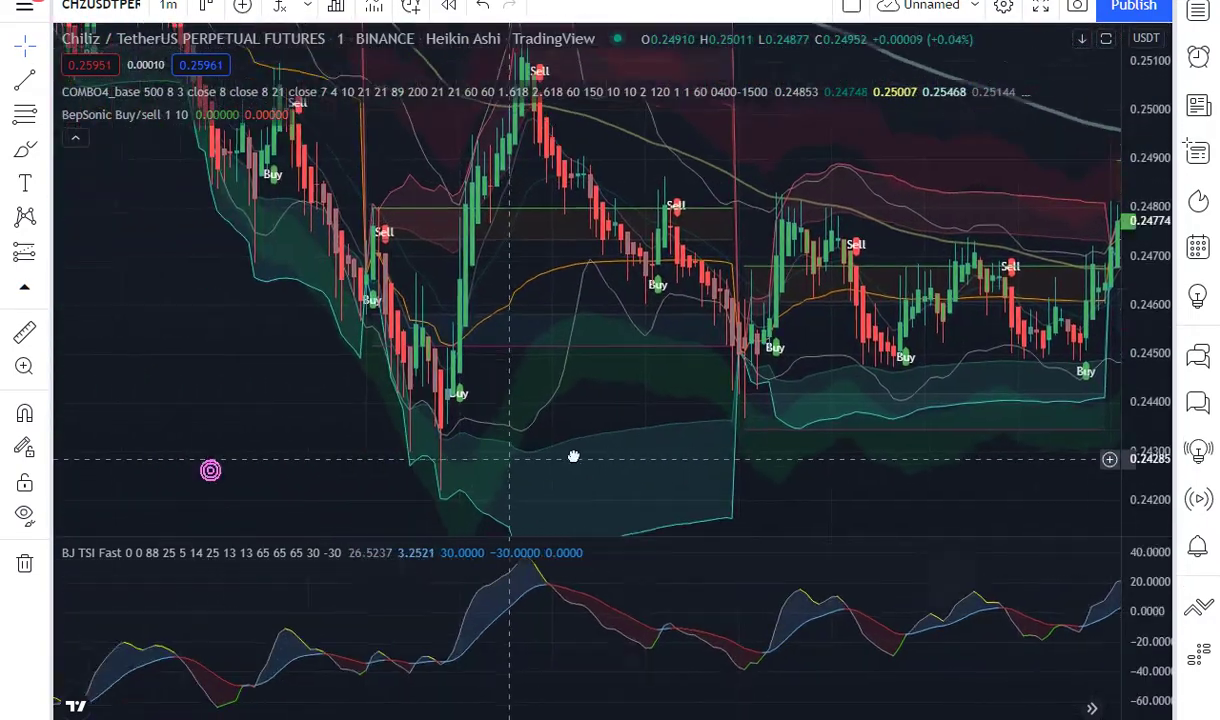
pyautogui.moveTo(207, 468)
pyautogui.mouseDown()
pyautogui.moveTo(613, 451)
pyautogui.moveTo(596, 446)
pyautogui.mouseUp()
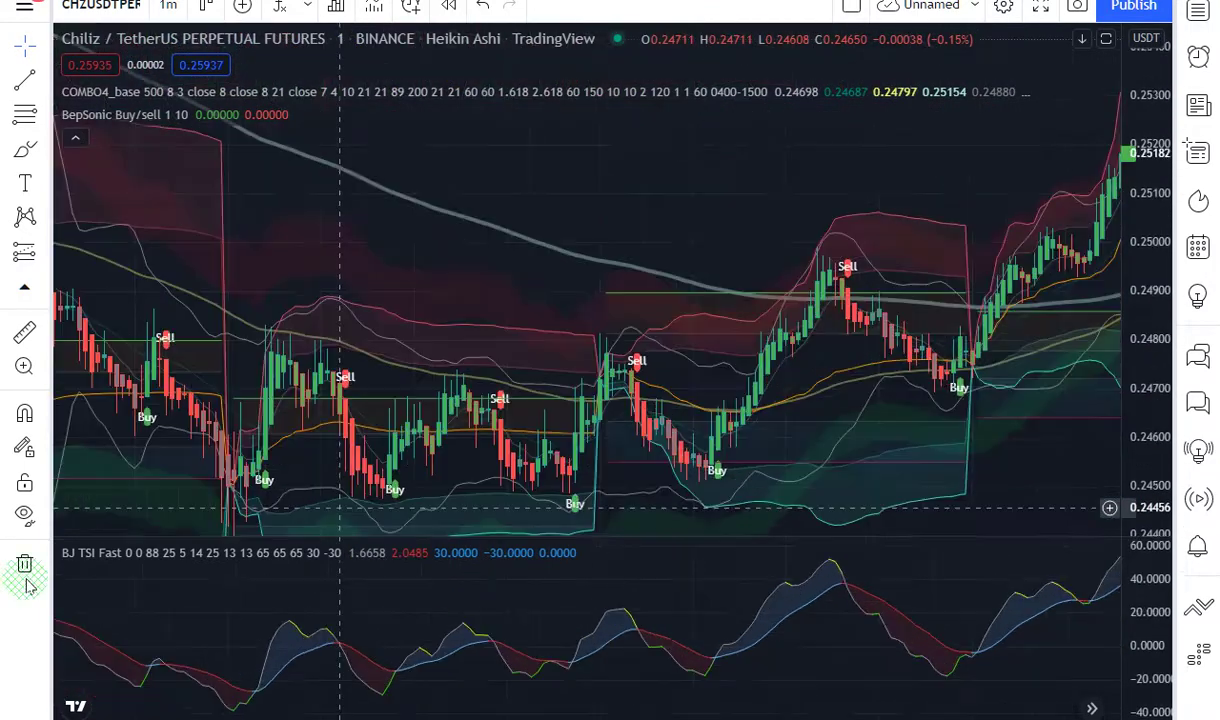
pyautogui.moveTo(1027, 345); pyautogui.dragTo(654, 354)
pyautogui.moveTo(972, 158)
pyautogui.mouseDown()
pyautogui.moveTo(747, 457)
pyautogui.moveTo(493, 653)
pyautogui.mouseUp()
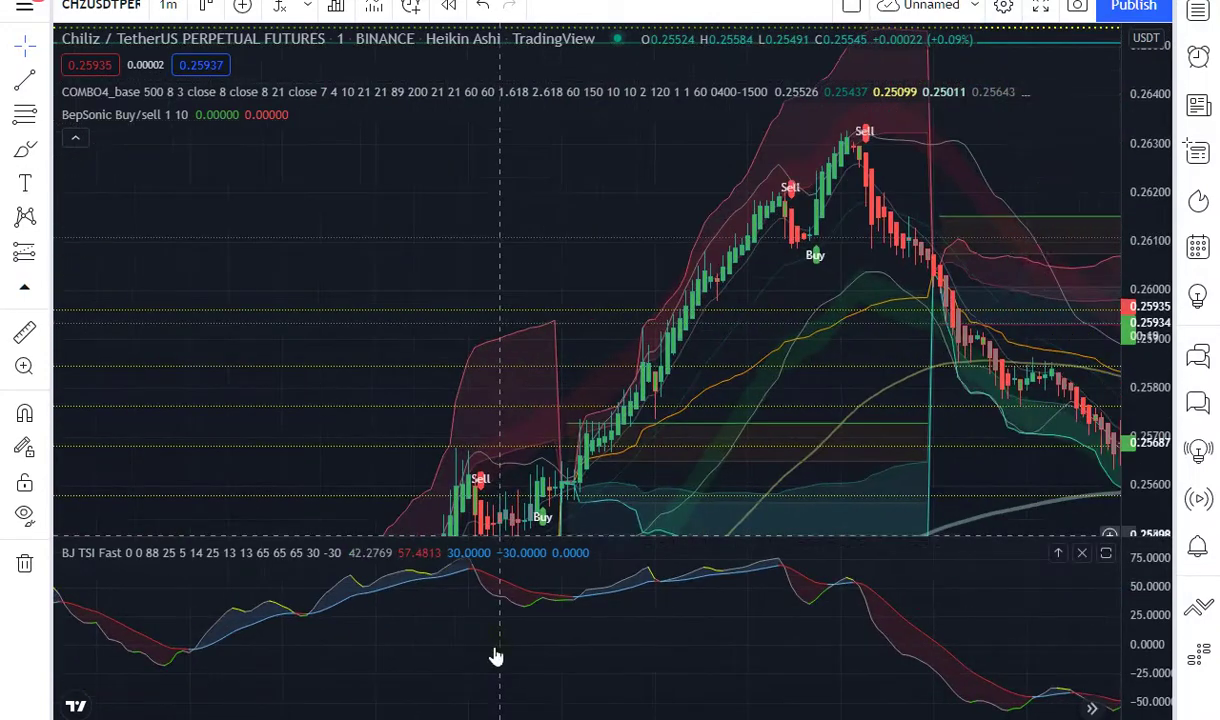
pyautogui.moveTo(1001, 226)
pyautogui.mouseDown()
pyautogui.moveTo(389, 464)
pyautogui.moveTo(180, 469)
pyautogui.moveTo(798, 357)
pyautogui.moveTo(707, 252)
pyautogui.mouseUp()
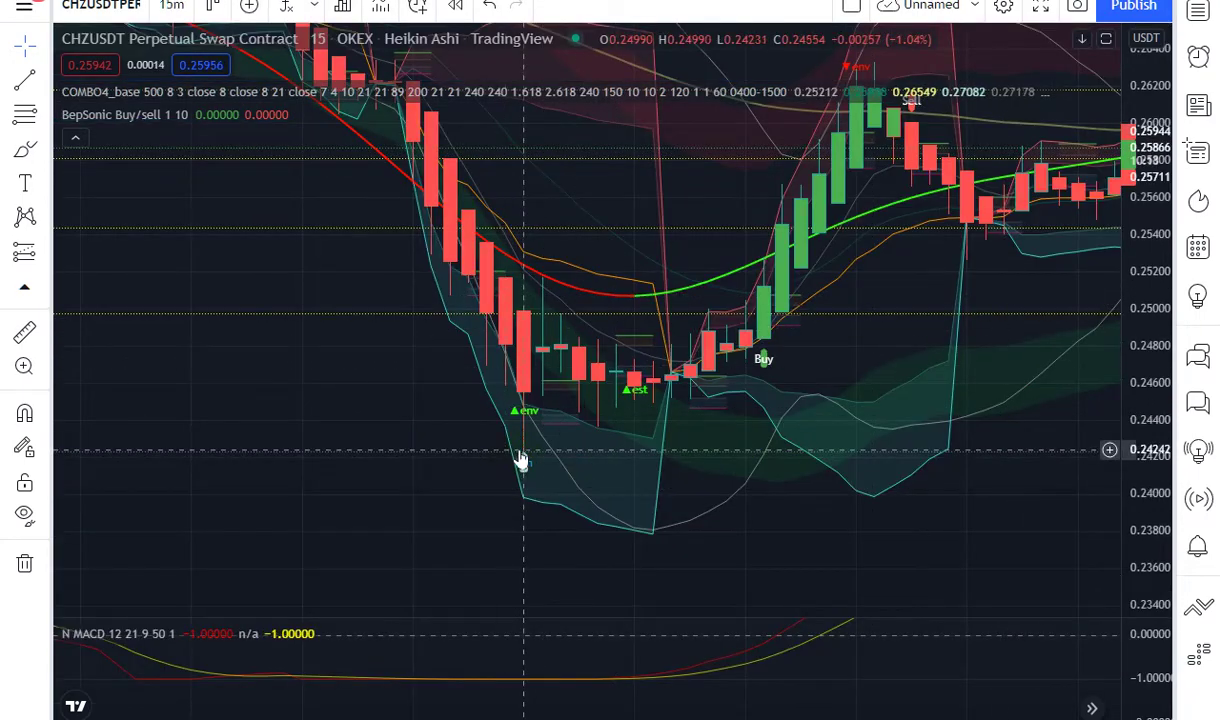
# Step: Zoom and pan the 15-minute OKEX chart back through earlier falling candles and their Buy/Sell labels
pyautogui.scroll(-5, 991, 260)
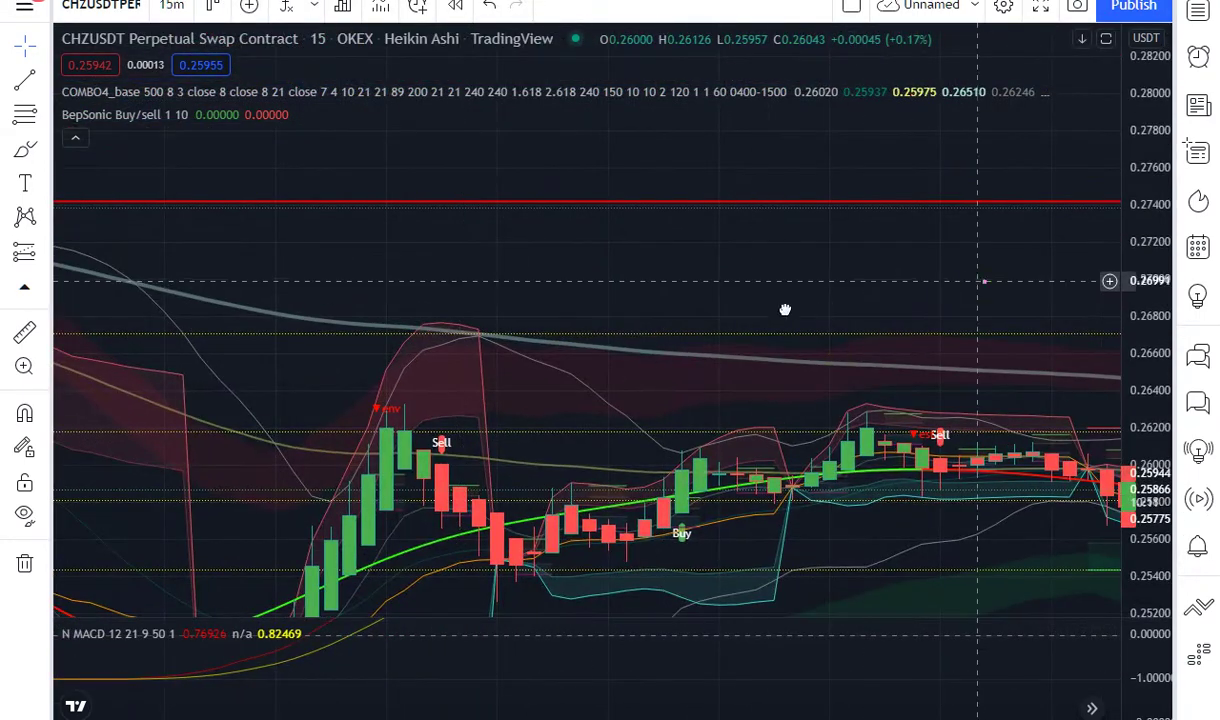
pyautogui.moveTo(784, 308); pyautogui.dragTo(164, 501)
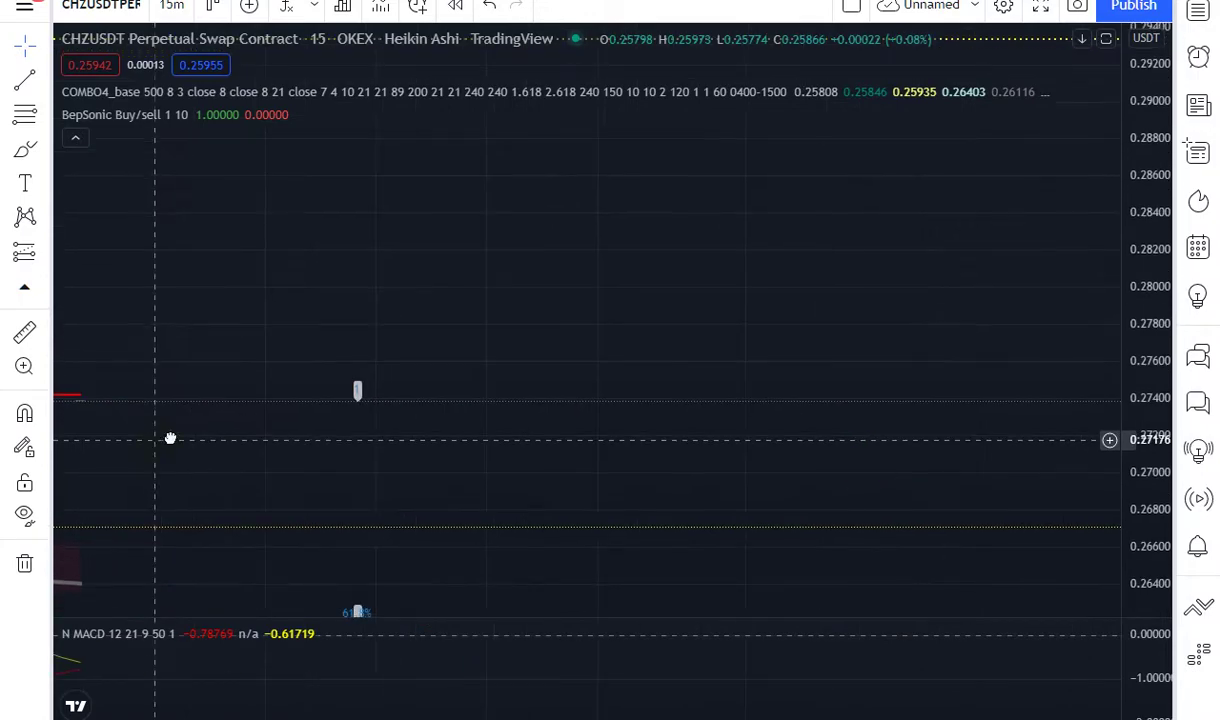
pyautogui.moveTo(169, 436); pyautogui.dragTo(485, 400)
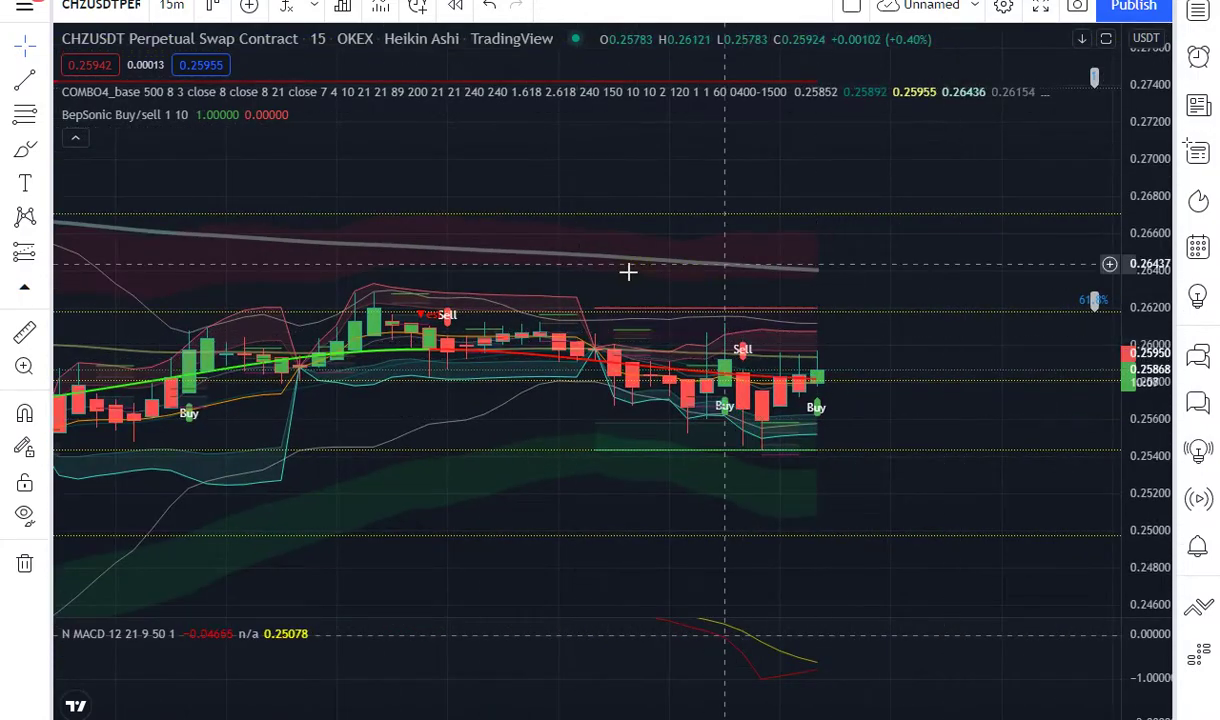
pyautogui.scroll(3, 630, 272)
pyautogui.scroll(3, 640, 231)
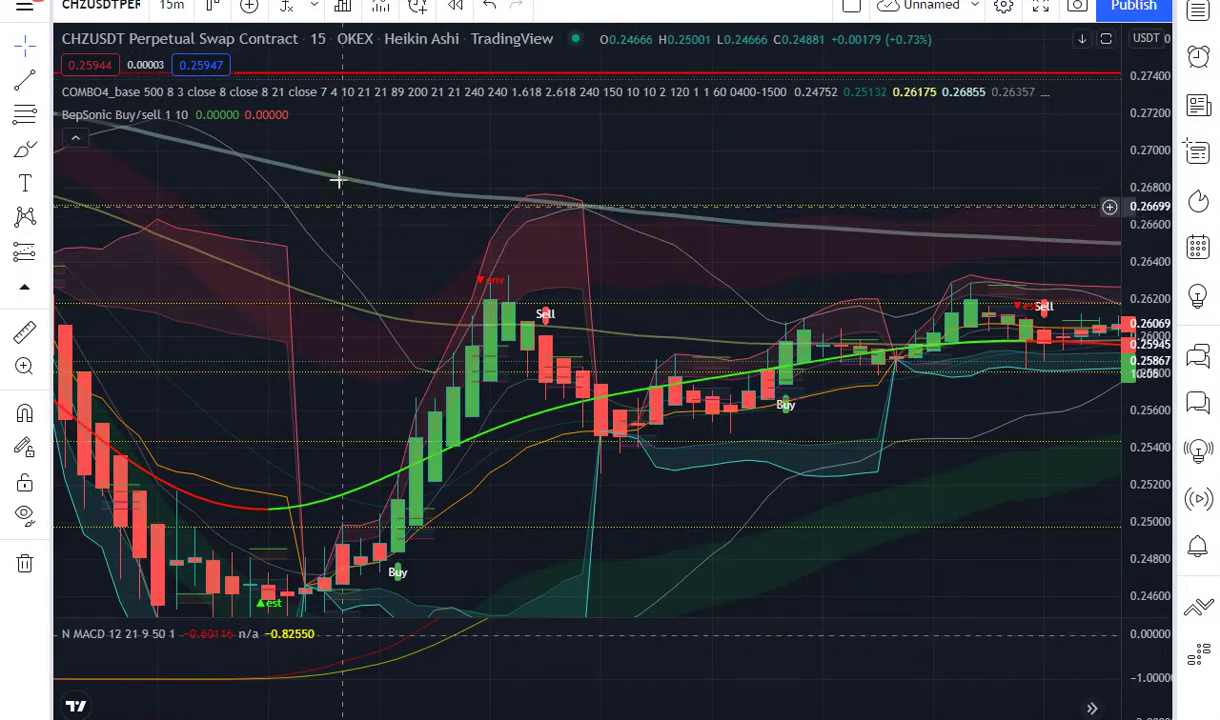
pyautogui.moveTo(338, 178); pyautogui.dragTo(540, 374)
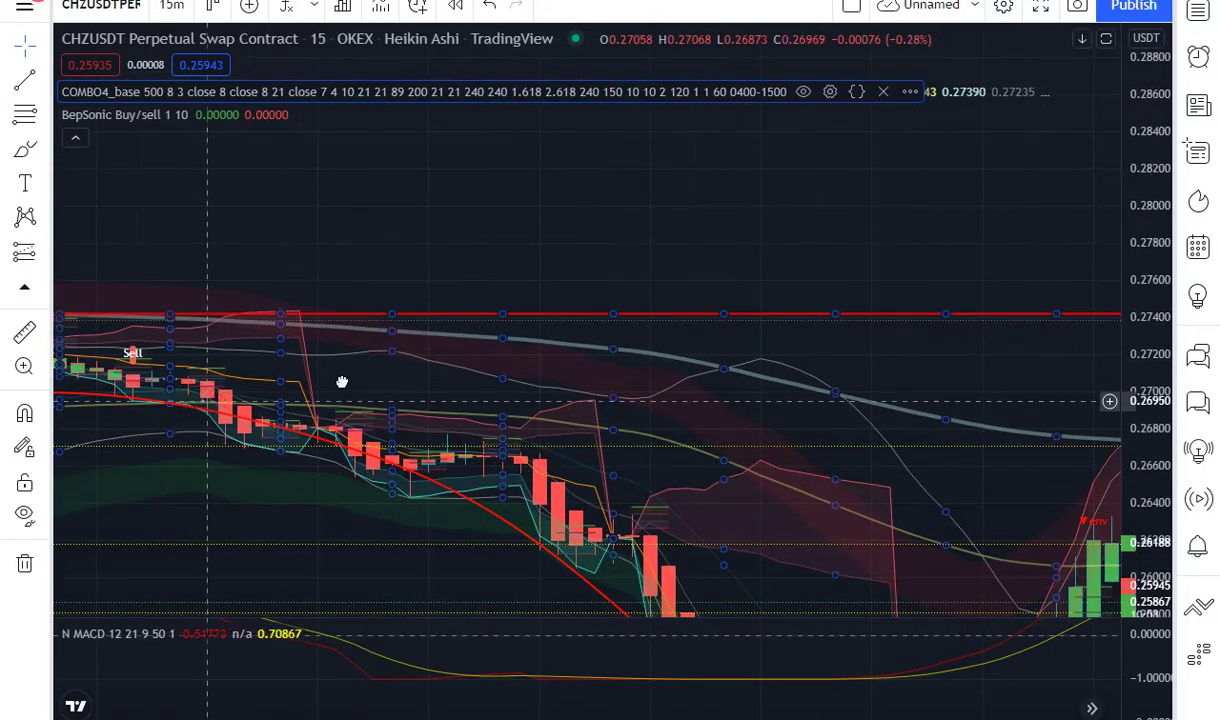
pyautogui.moveTo(341, 382); pyautogui.dragTo(963, 389)
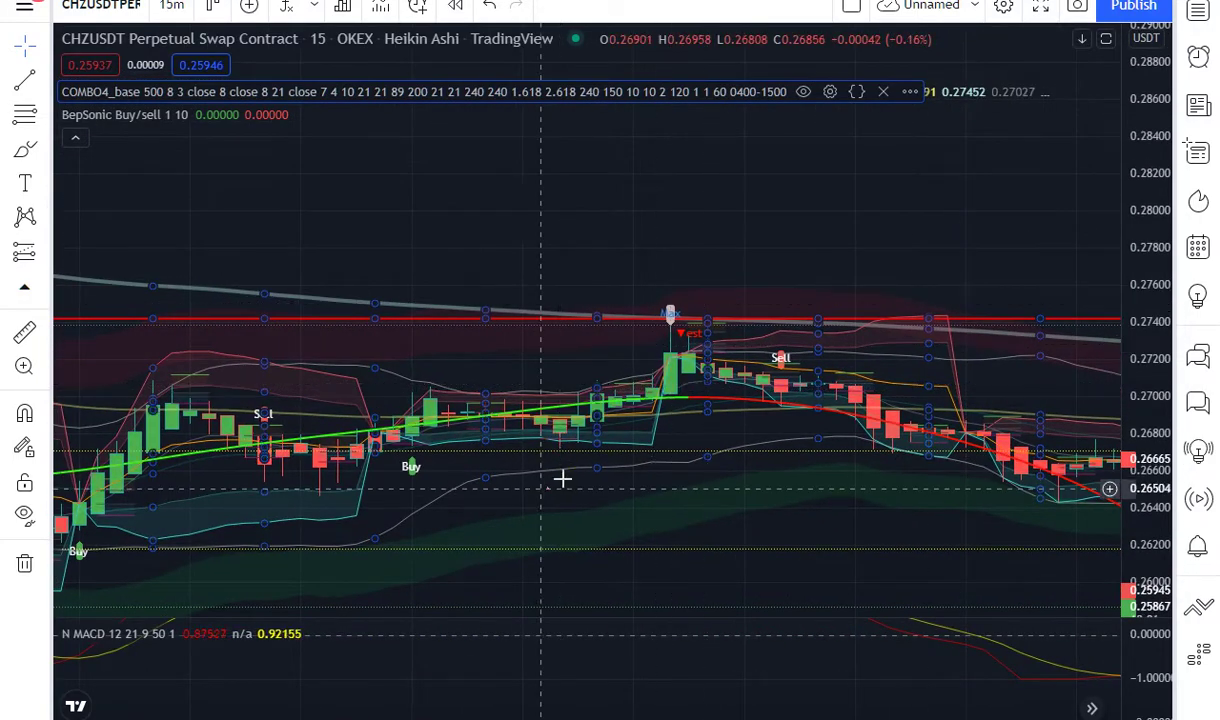
pyautogui.moveTo(563, 480); pyautogui.dragTo(399, 631)
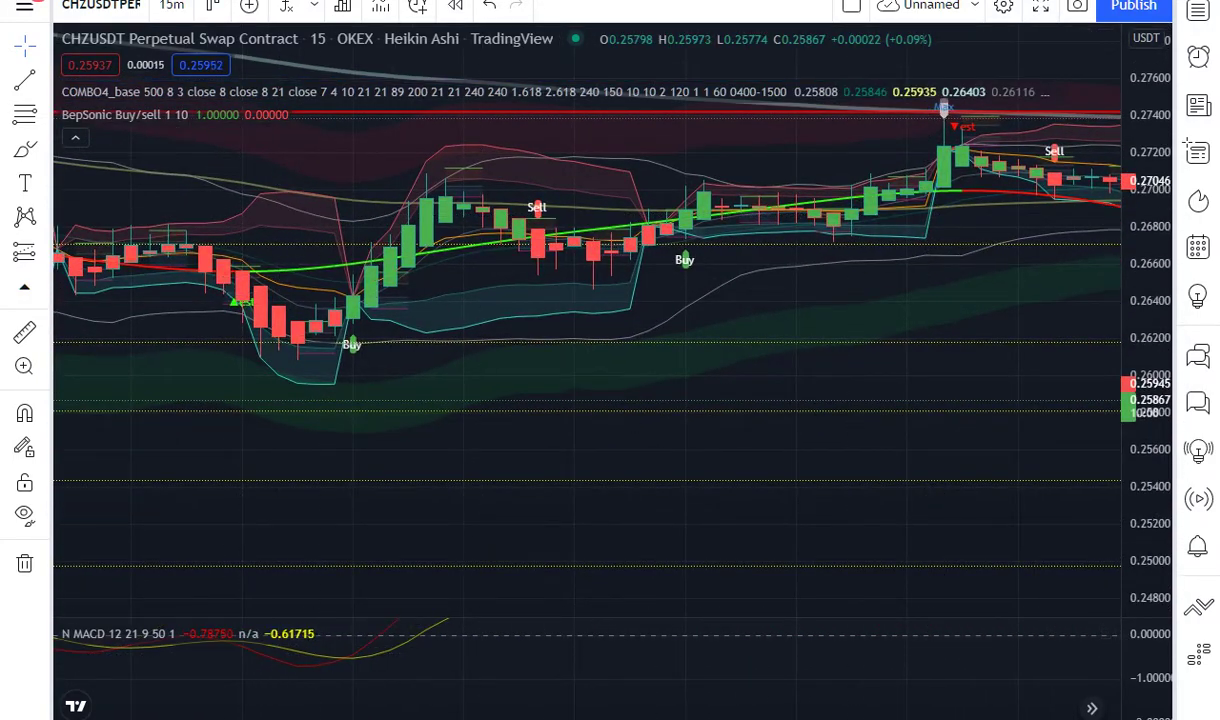
# Step: Zoom out and frame the sharp dip, its rally to Sells near 0.2620, and a Buy near 0.2565
pyautogui.scroll(-8, 955, 551)
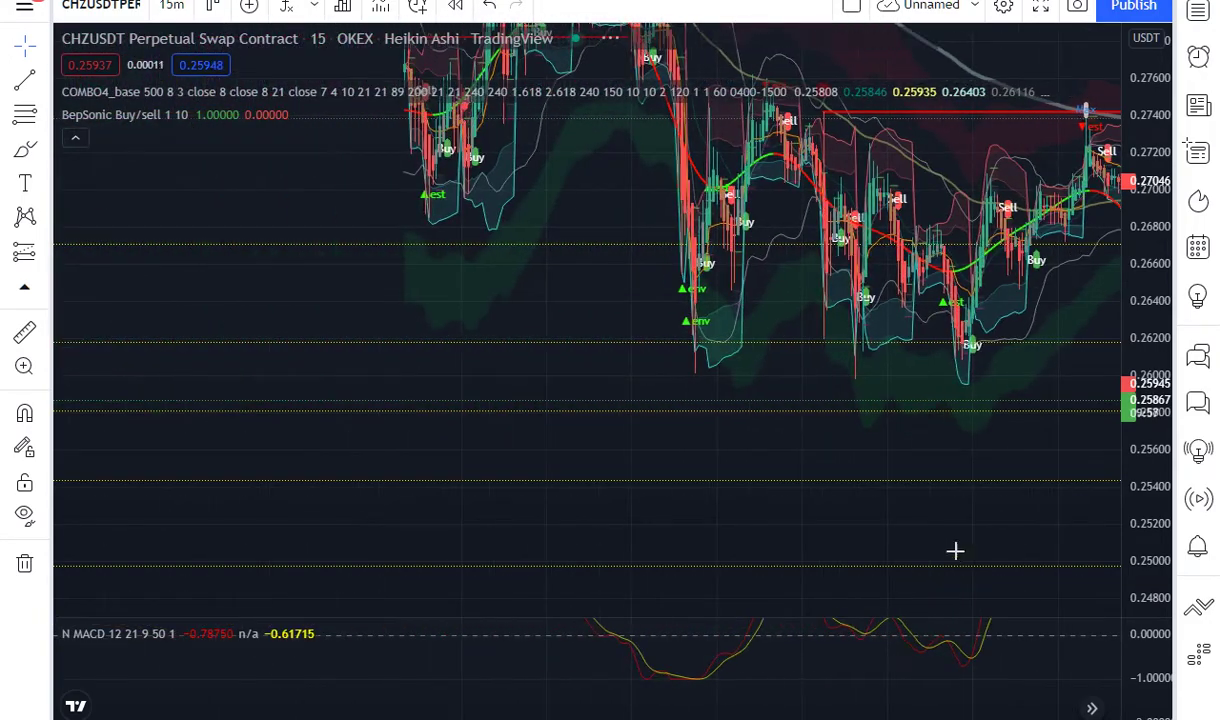
pyautogui.moveTo(965, 443)
pyautogui.mouseDown()
pyautogui.moveTo(1019, 690)
pyautogui.moveTo(1084, 499)
pyautogui.moveTo(582, 316)
pyautogui.moveTo(185, 498)
pyautogui.mouseUp()
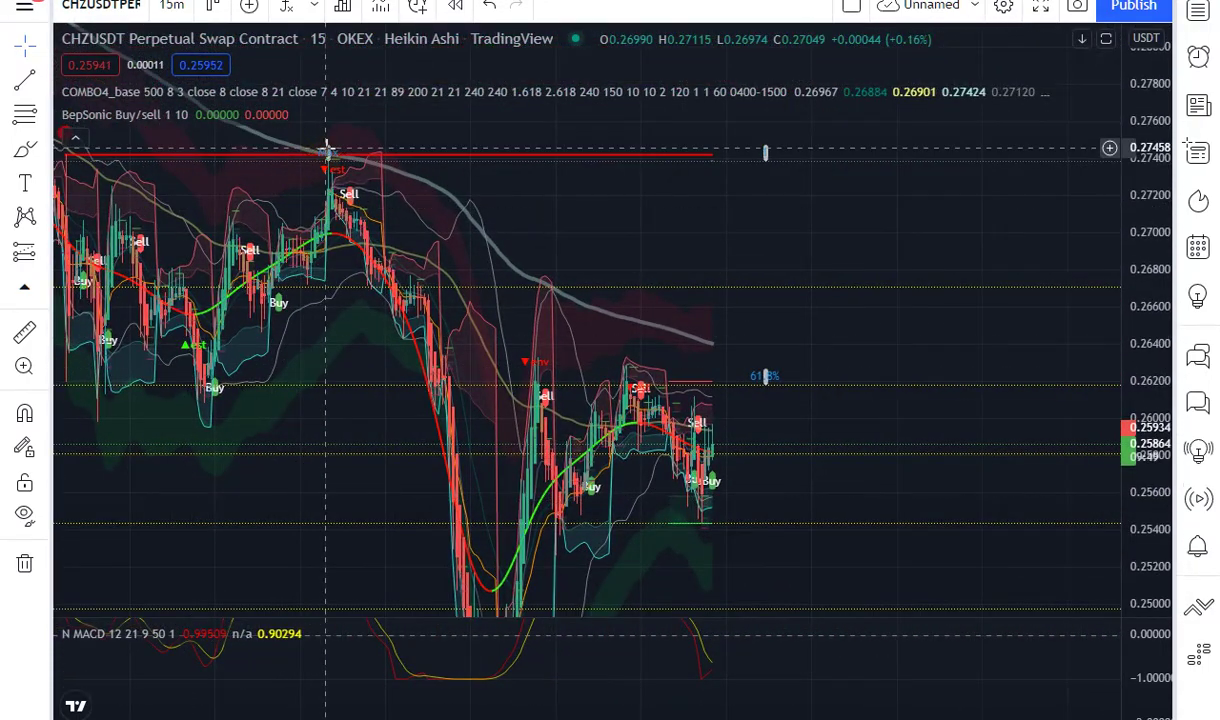
pyautogui.moveTo(354, 405); pyautogui.dragTo(450, 262)
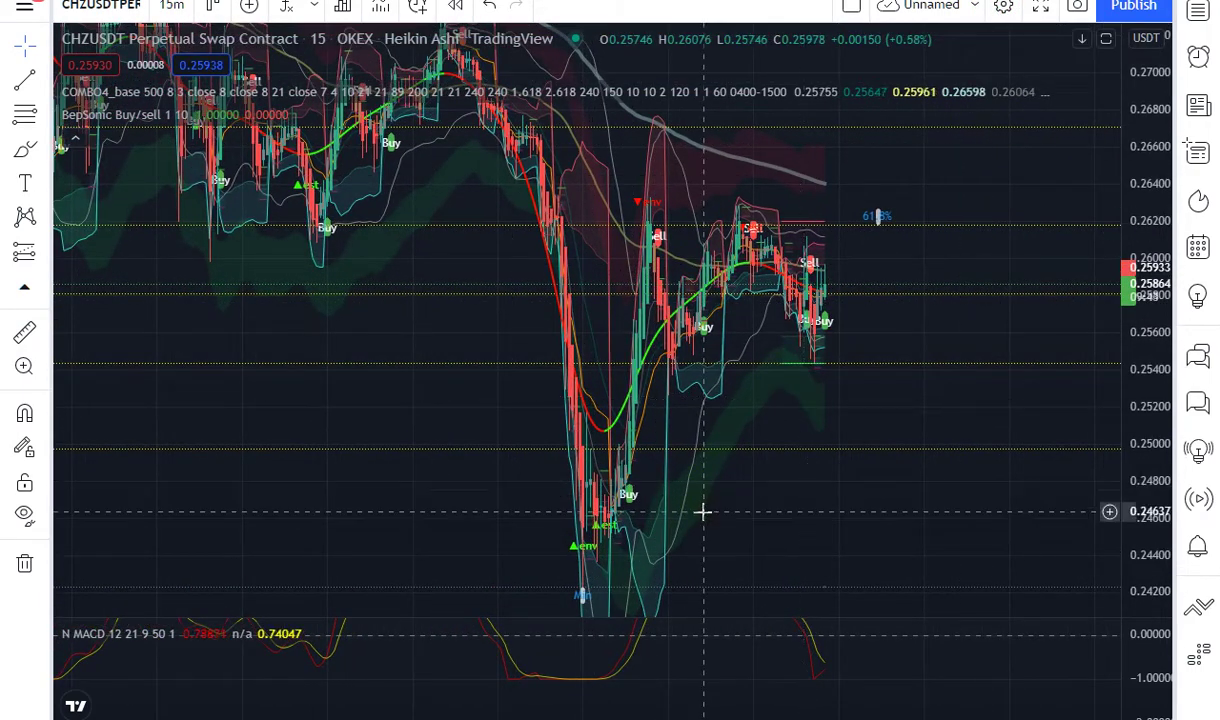
pyautogui.moveTo(612, 610); pyautogui.dragTo(630, 525)
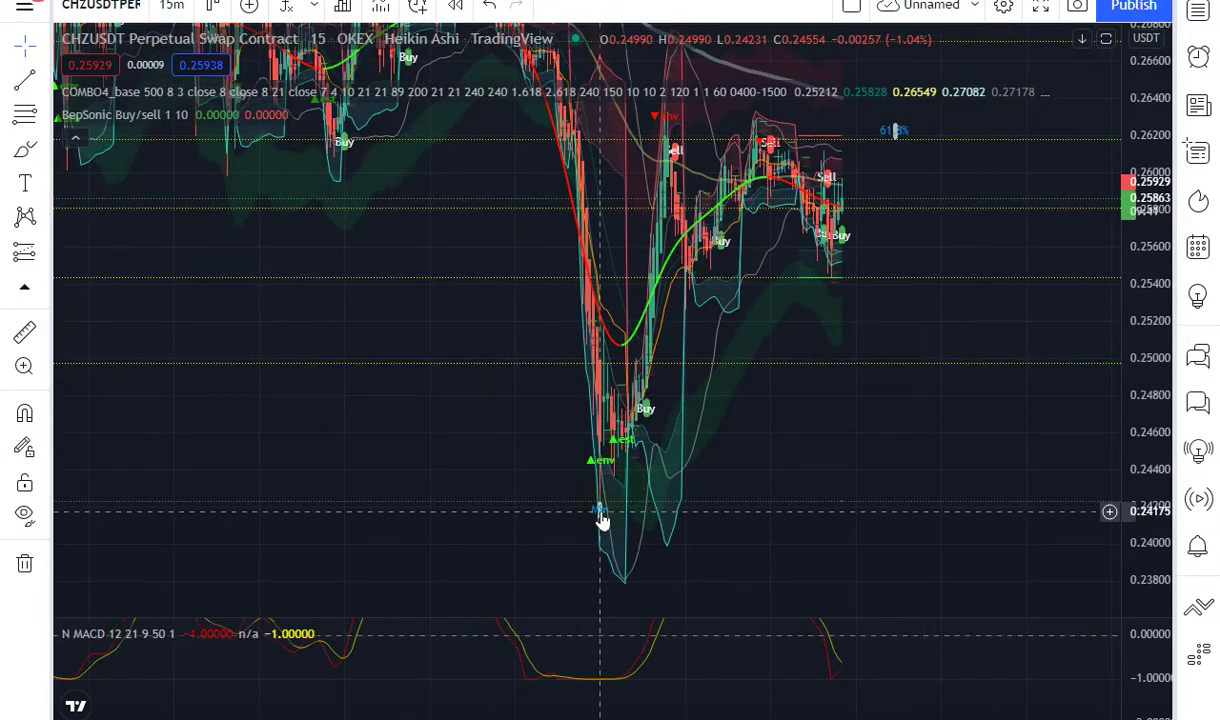